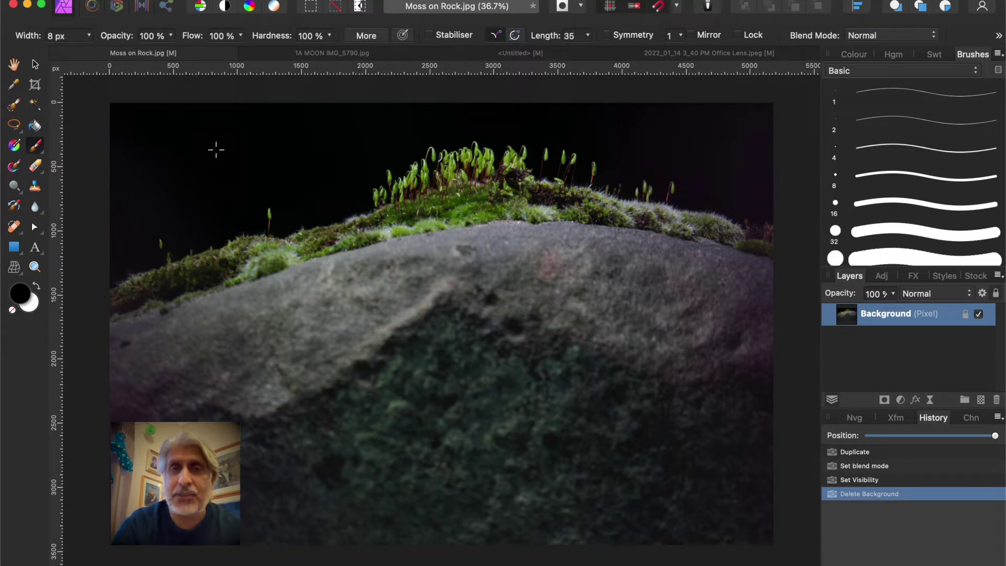
Start the Crop tool on the moss photo and examine the available crop presets, from common ratios to social media sizes
{"action": "left_click", "coordinate": [35, 86]}
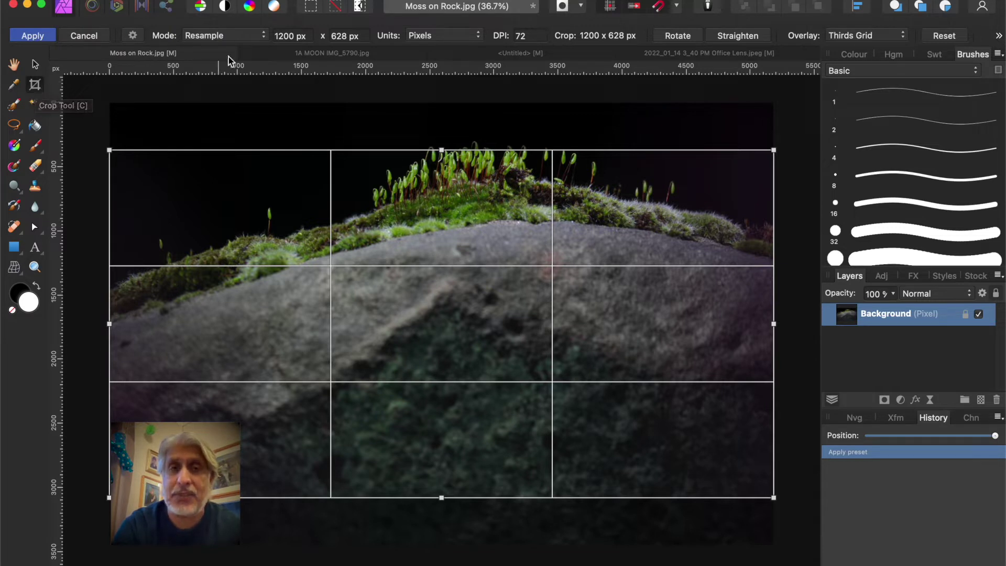
{"action": "left_click", "coordinate": [250, 40]}
{"action": "left_click", "coordinate": [254, 36]}
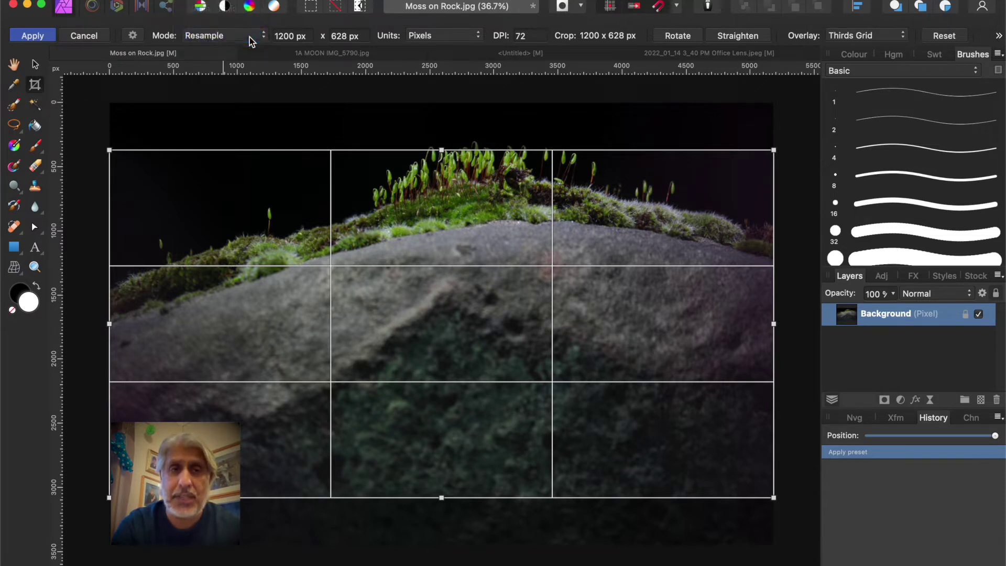
{"action": "left_click", "coordinate": [133, 36]}
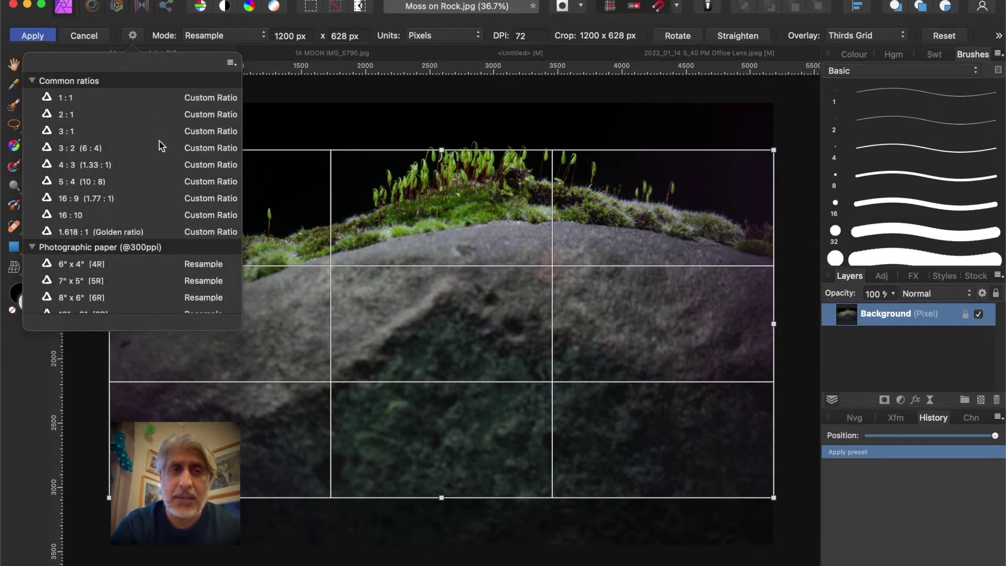
{"action": "scroll", "coordinate": [152, 130], "scroll_direction": "down", "scroll_amount": 15}
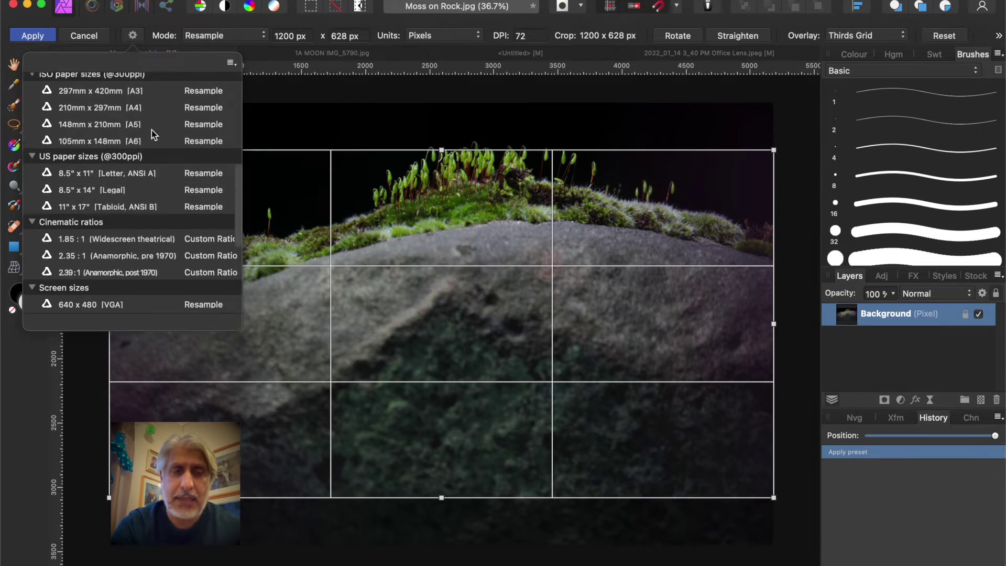
{"action": "scroll", "coordinate": [152, 130], "scroll_direction": "down", "scroll_amount": 5}
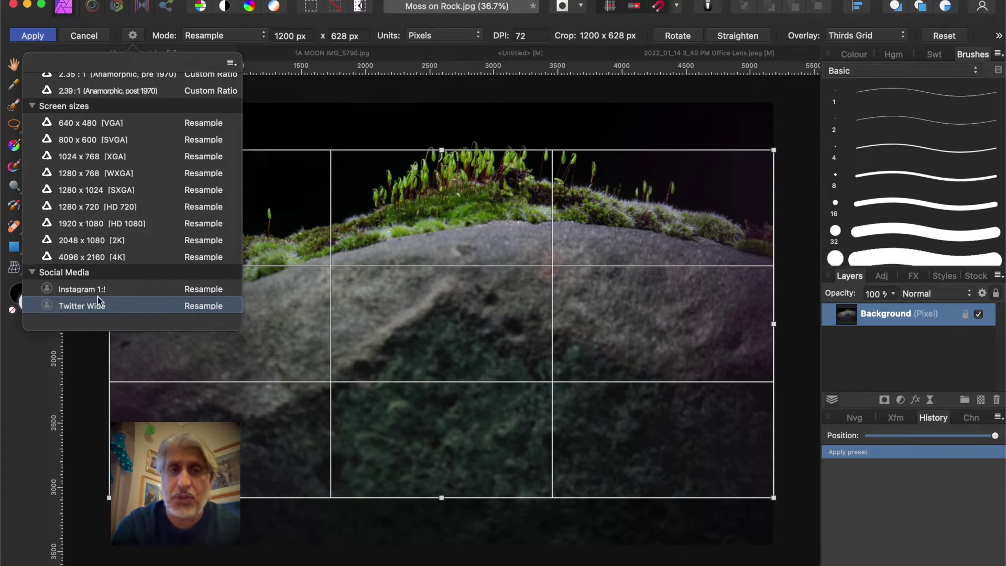
{"action": "scroll", "coordinate": [109, 241], "scroll_direction": "up", "scroll_amount": 10}
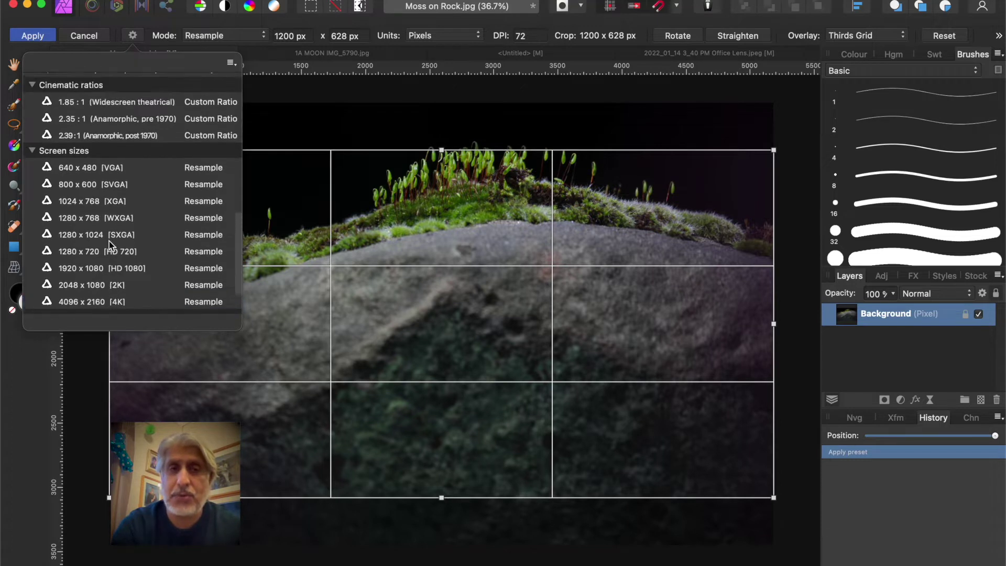
{"action": "scroll", "coordinate": [109, 242], "scroll_direction": "up", "scroll_amount": 9}
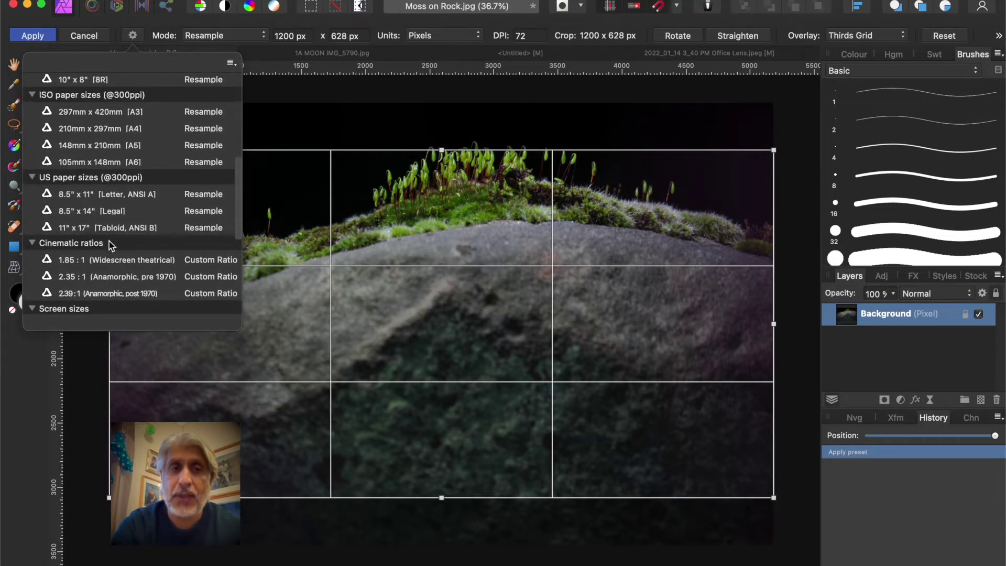
{"action": "scroll", "coordinate": [109, 241], "scroll_direction": "up", "scroll_amount": 2}
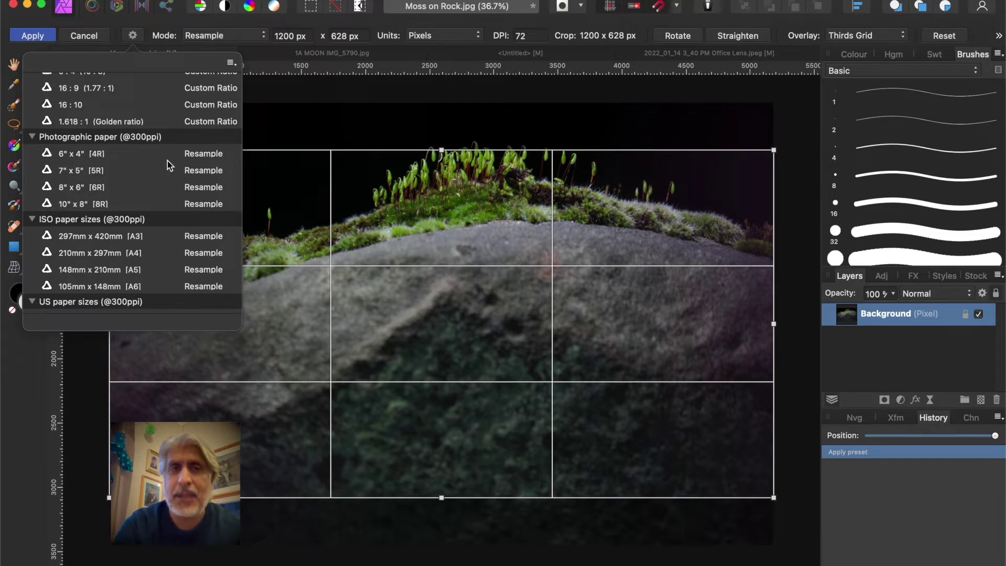
{"action": "left_click", "coordinate": [266, 55]}
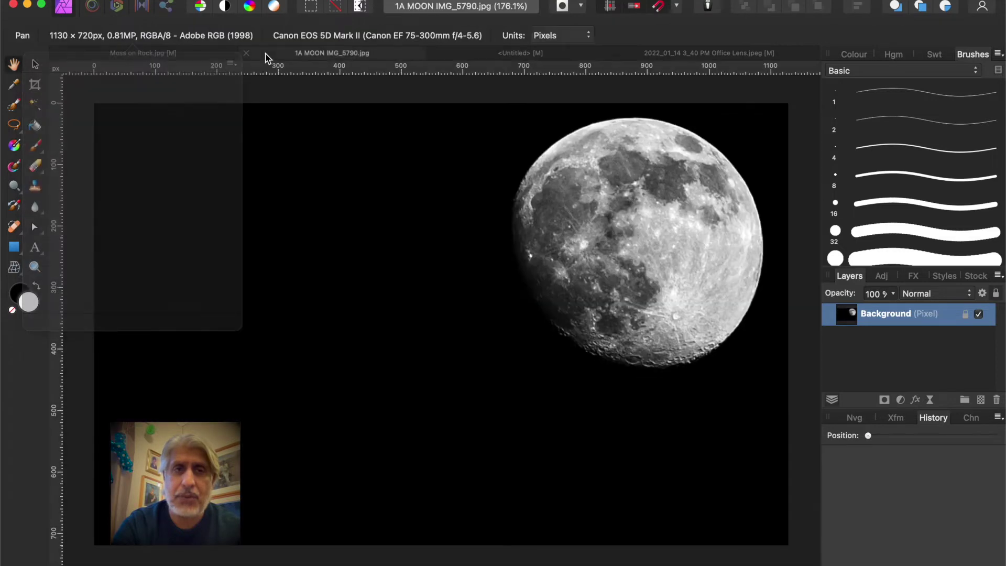
{"action": "left_click", "coordinate": [174, 53]}
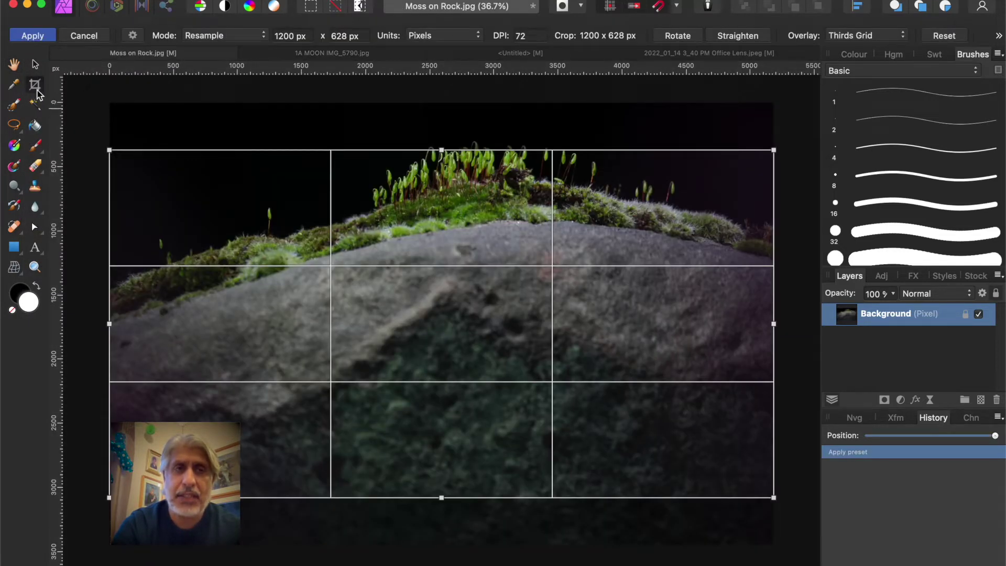
{"action": "left_click", "coordinate": [235, 36]}
{"action": "left_click", "coordinate": [236, 39]}
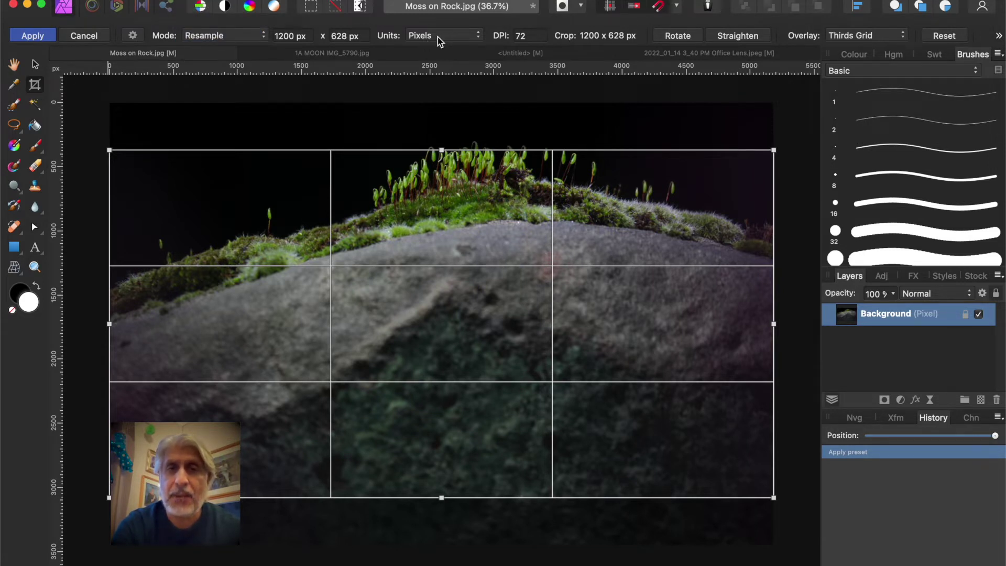
{"action": "left_click", "coordinate": [217, 38]}
{"action": "left_click", "coordinate": [184, 38]}
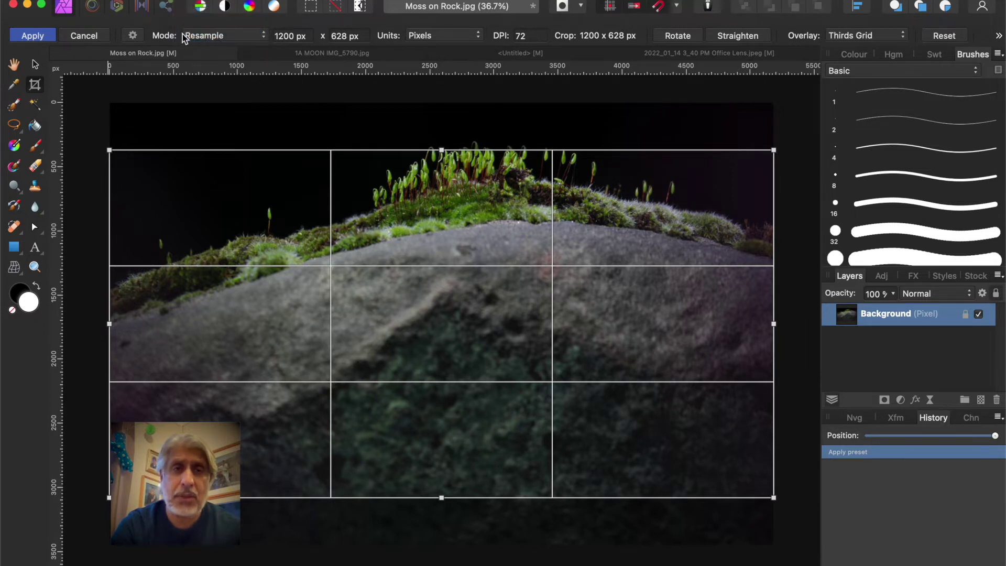
Apply the 10" x 8" [8R] photographic paper crop preset to the moss photo
{"action": "left_click", "coordinate": [132, 36]}
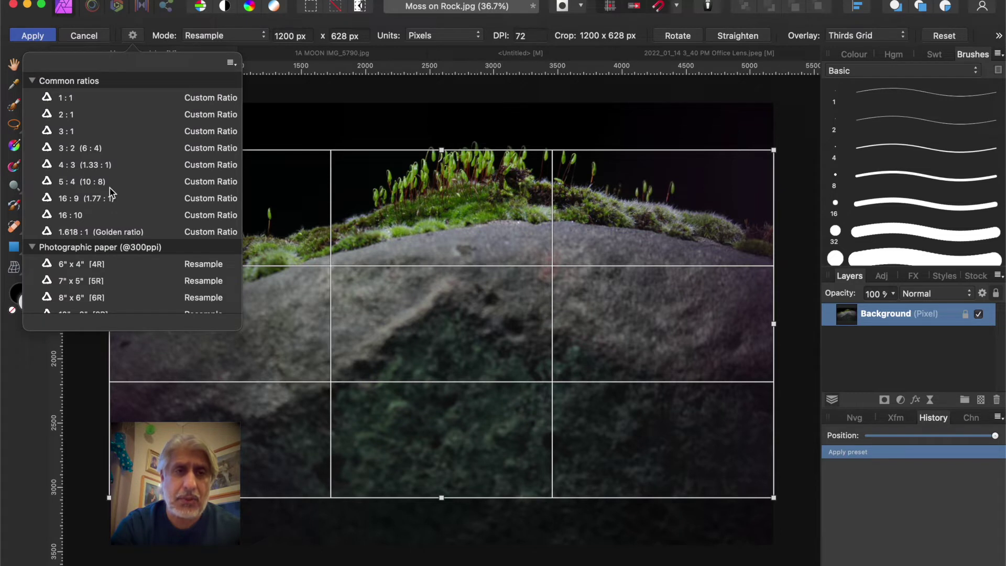
{"action": "scroll", "coordinate": [109, 187], "scroll_direction": "down", "scroll_amount": 4}
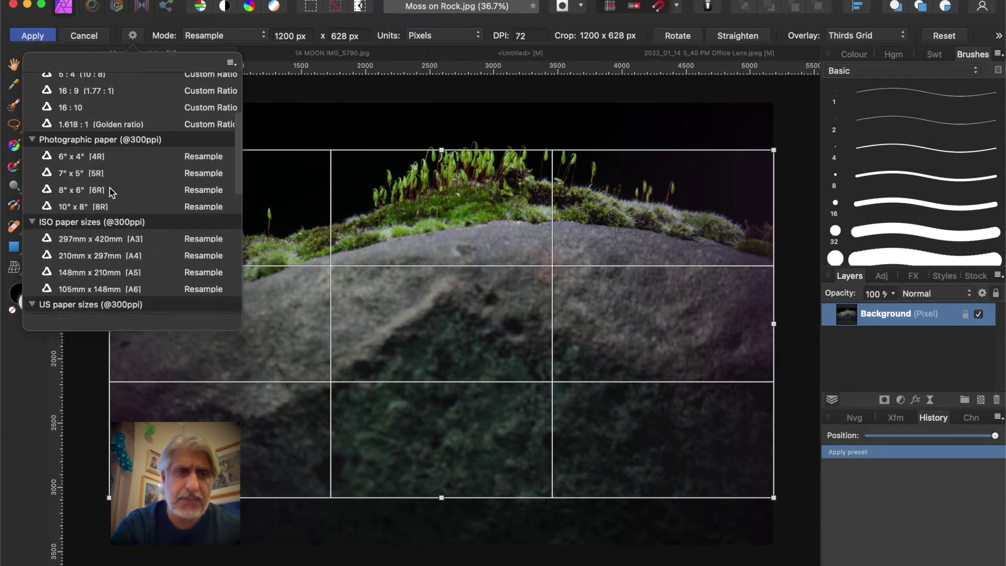
{"action": "left_click", "coordinate": [97, 196]}
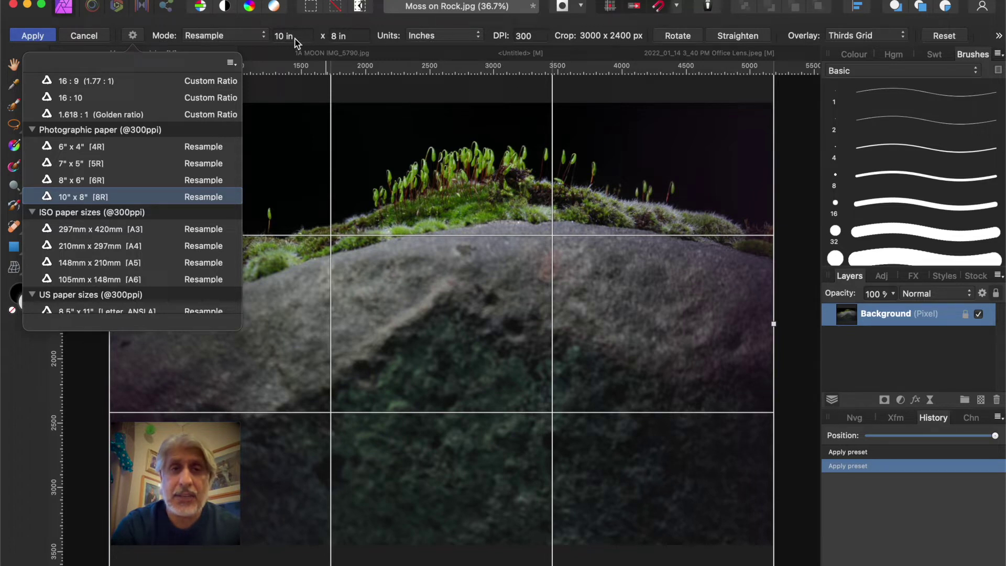
{"action": "left_click", "coordinate": [230, 65]}
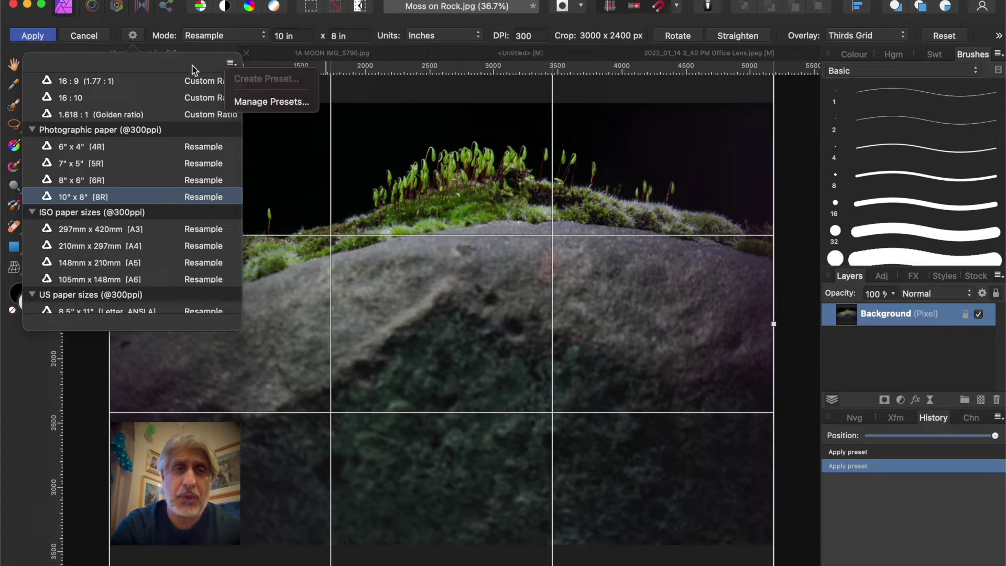
{"action": "left_click", "coordinate": [283, 56]}
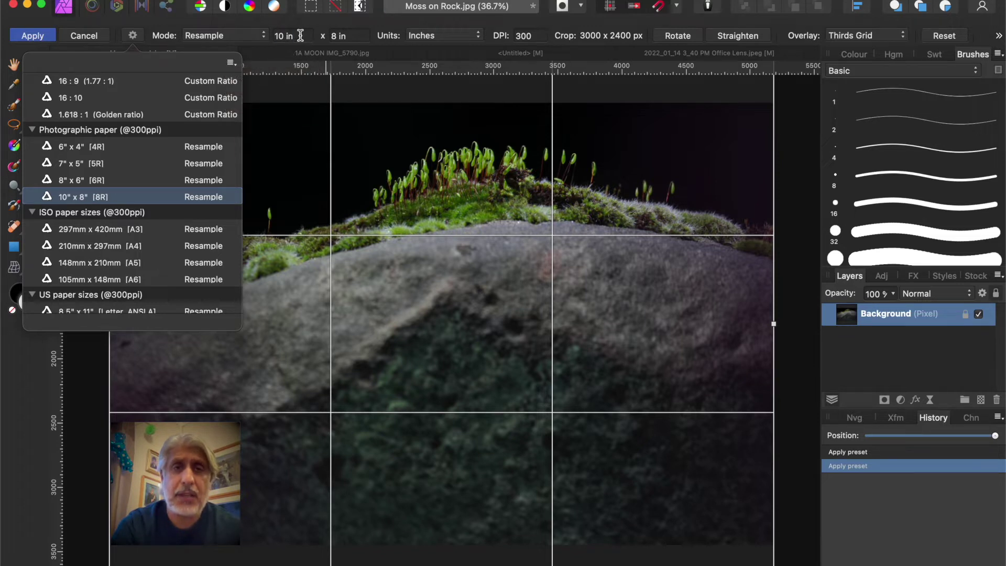
Set the crop size to 12 in wide by 6 in high
{"action": "left_click", "coordinate": [300, 35]}
{"action": "key", "text": "BackSpace"}
{"action": "type", "text": "12"}
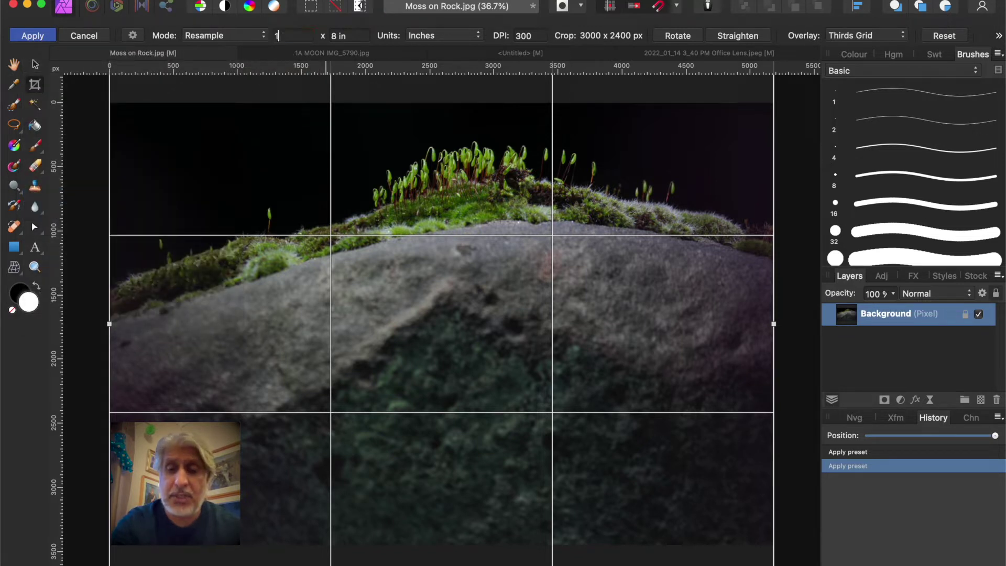
{"action": "left_click", "coordinate": [344, 37]}
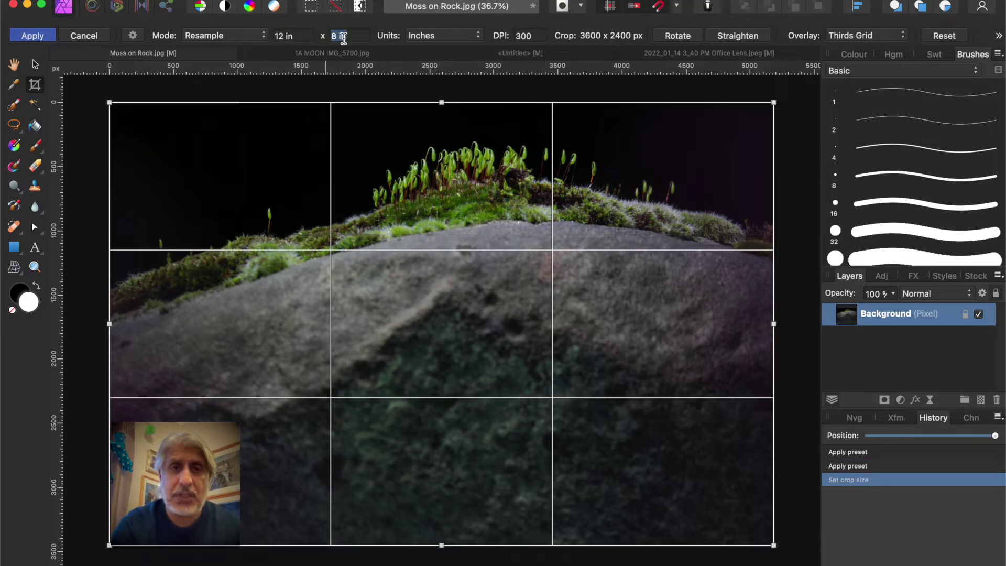
{"action": "type", "text": "6"}
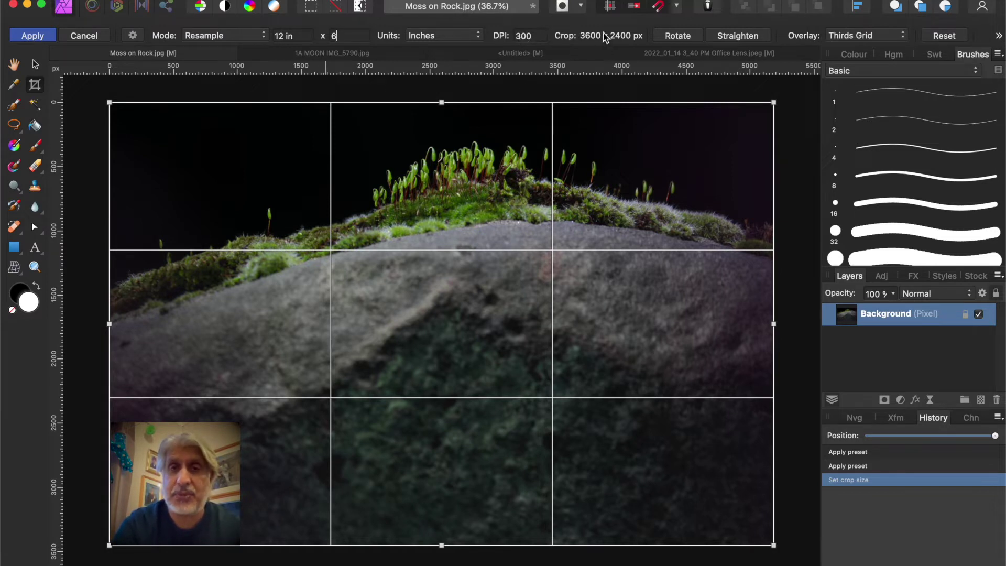
{"action": "key", "text": "Tab"}
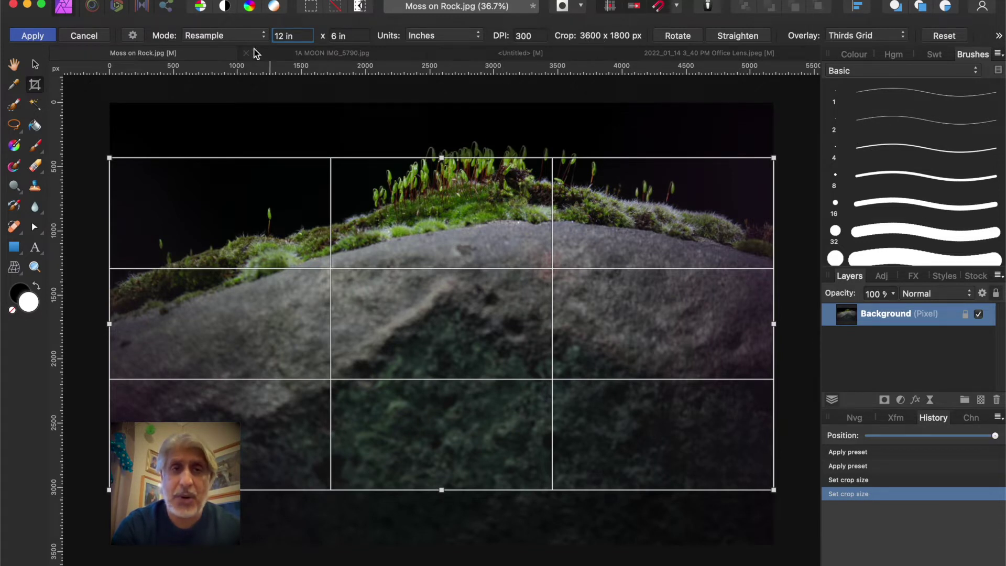
{"action": "left_click", "coordinate": [133, 37]}
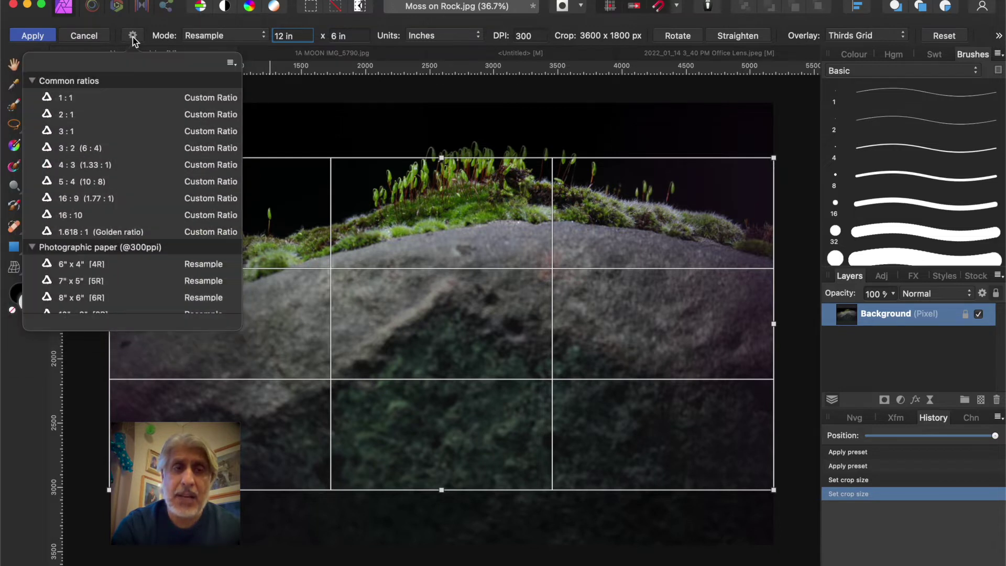
{"action": "left_click", "coordinate": [232, 63]}
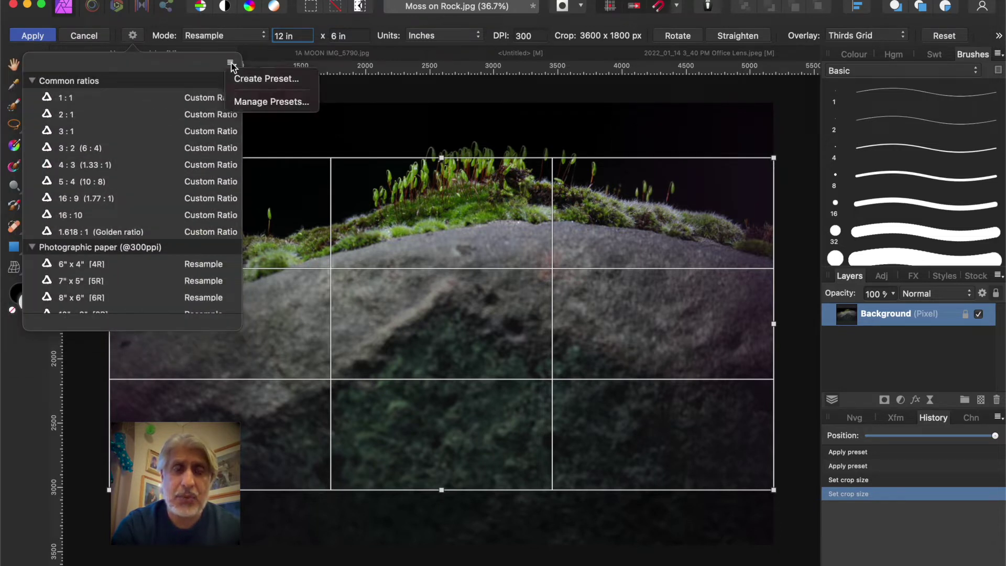
{"action": "left_click", "coordinate": [261, 81]}
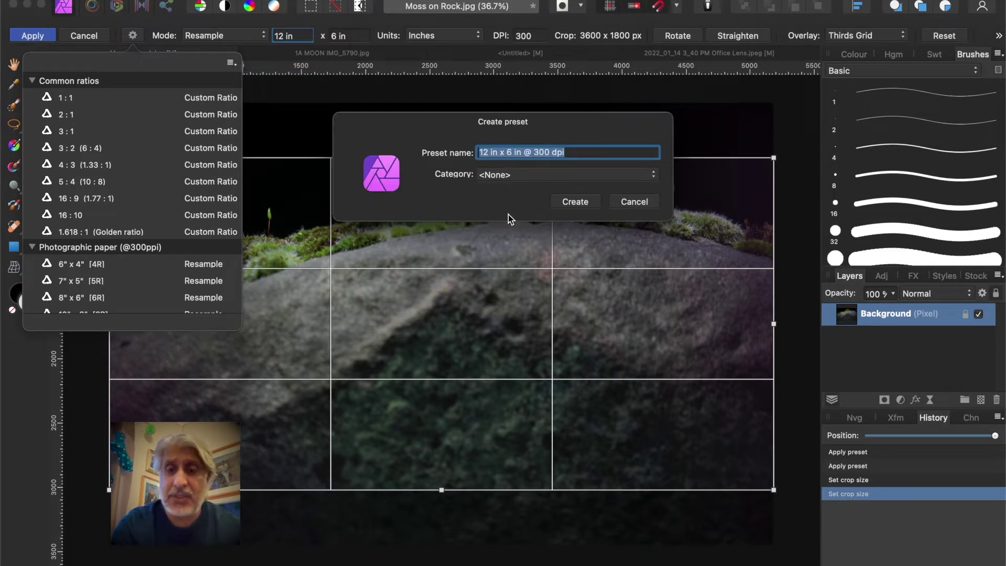
{"action": "key", "text": "BackSpace"}
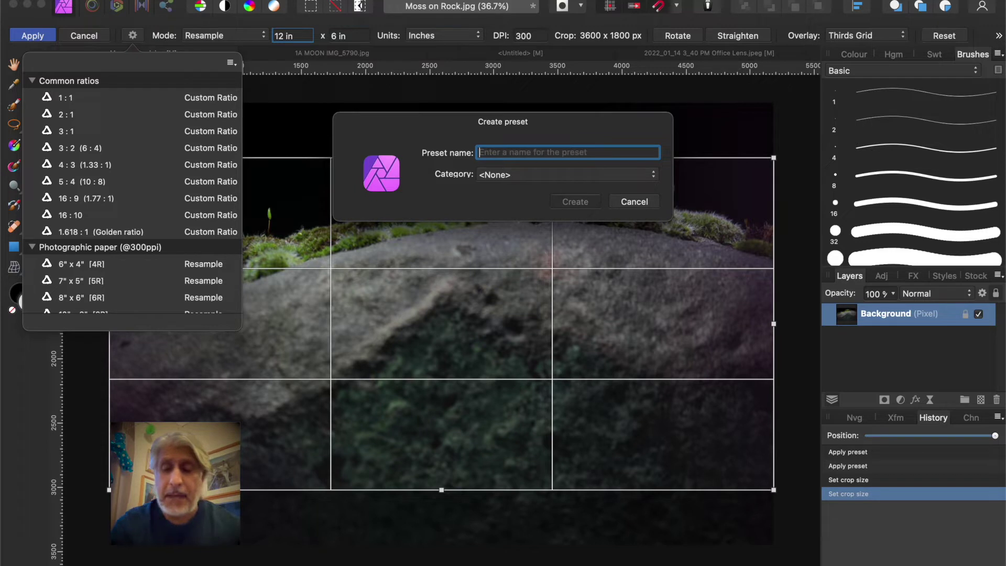
{"action": "type", "text": "12 x 6"}
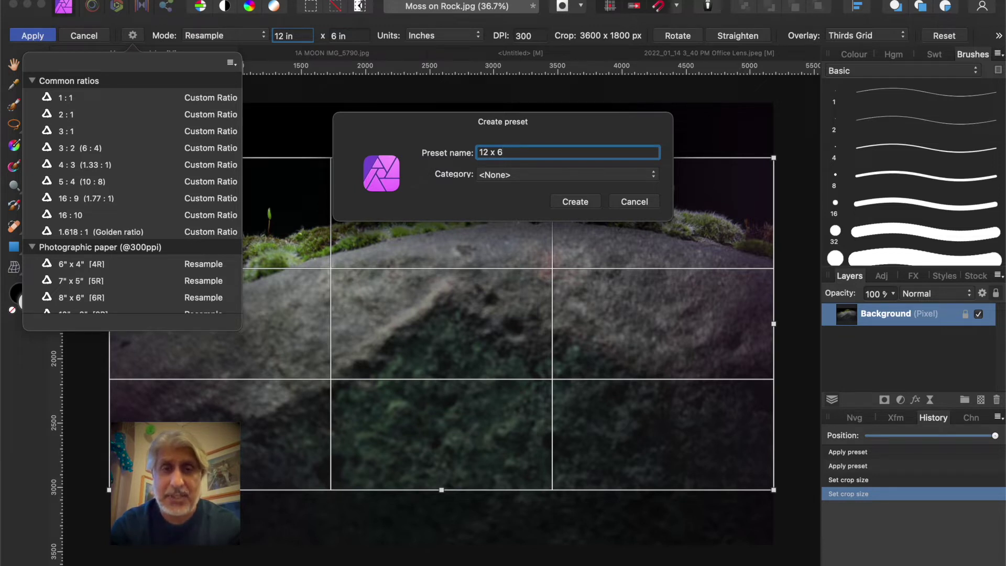
{"action": "type", "text": "Panoramic"}
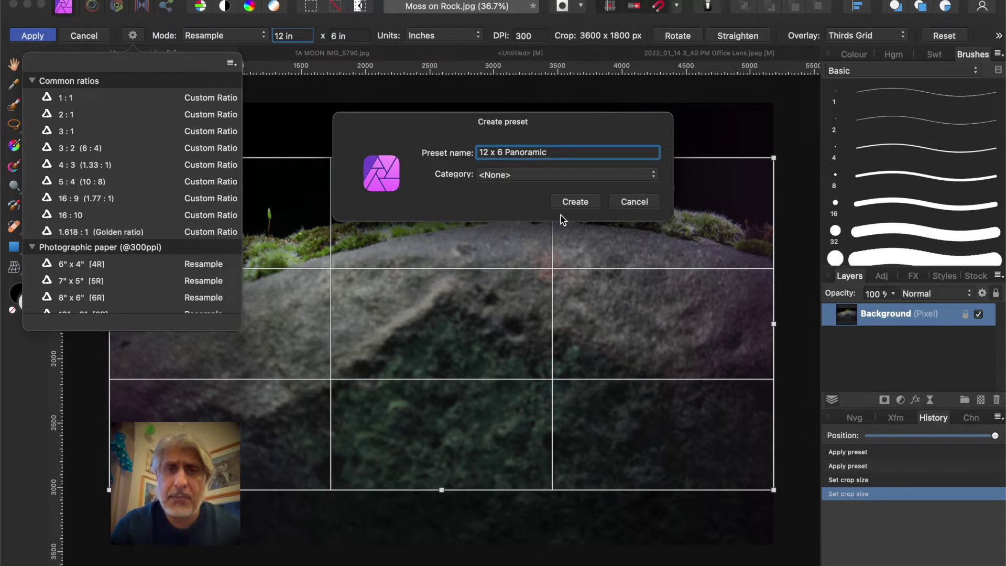
{"action": "left_click", "coordinate": [569, 173]}
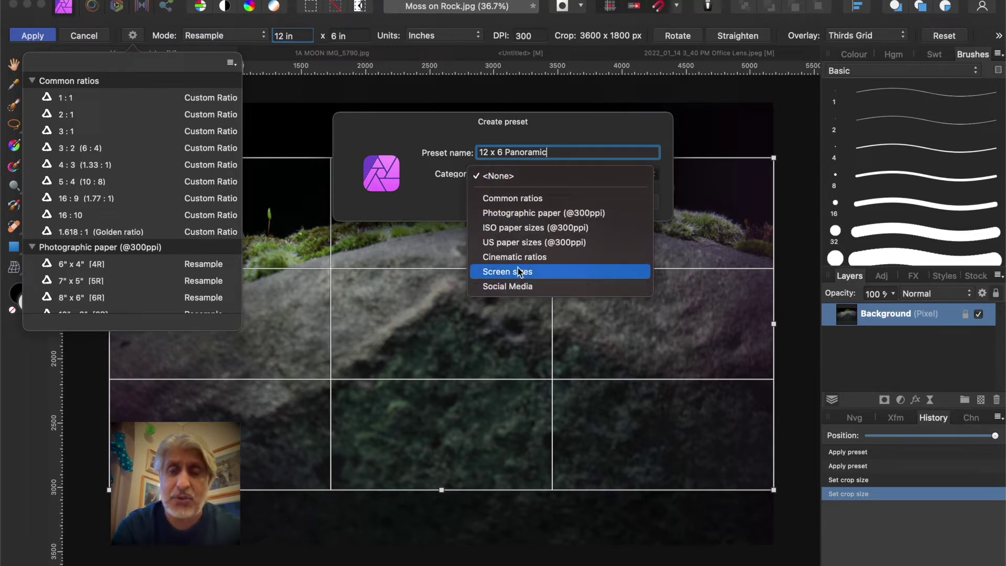
{"action": "left_click", "coordinate": [523, 213]}
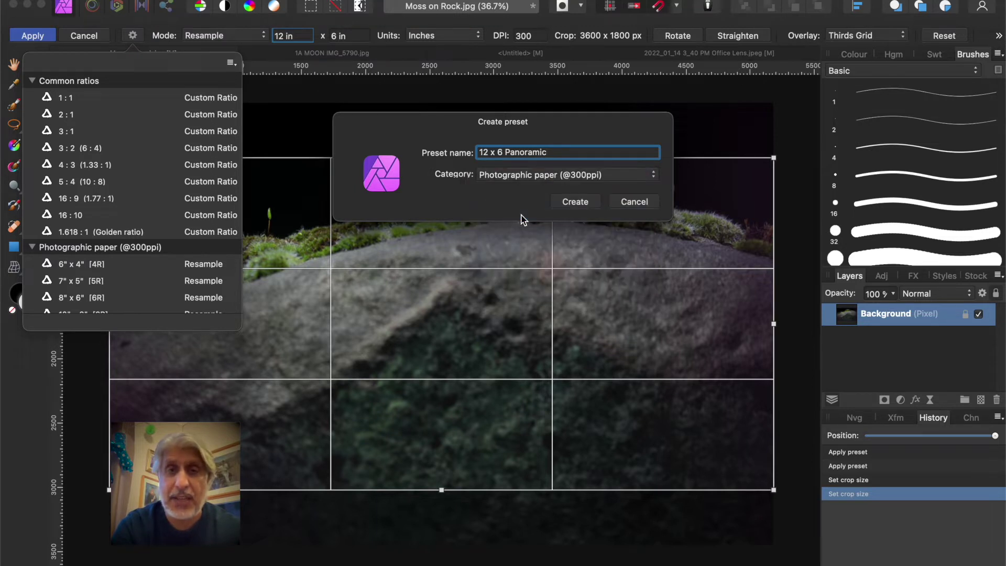
{"action": "left_click", "coordinate": [574, 206]}
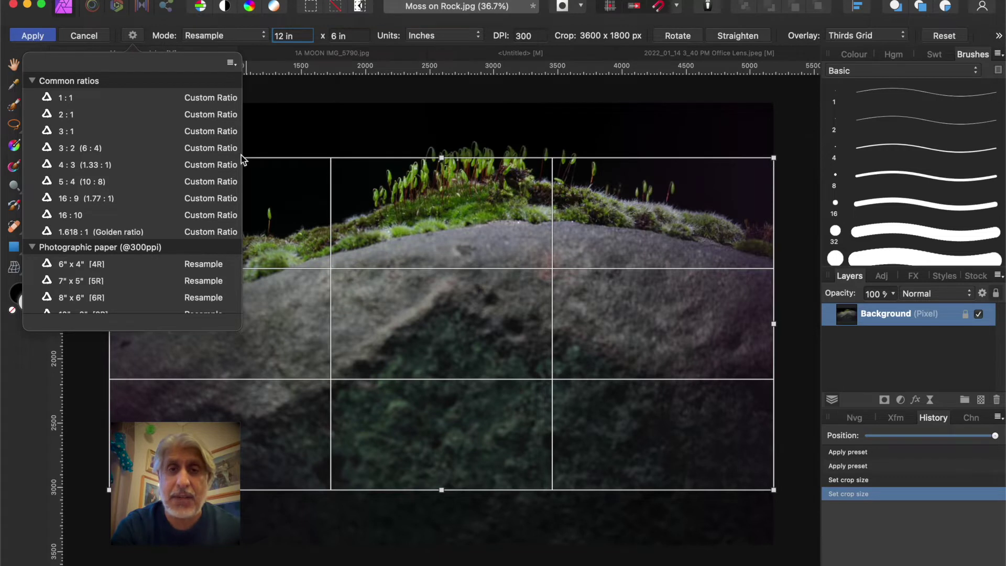
Try the 10" x 8" [8R] and 12 x 6 Panoramic crop presets on the photo, and cancel the crop
{"action": "scroll", "coordinate": [170, 193], "scroll_direction": "down", "scroll_amount": 5}
{"action": "scroll", "coordinate": [170, 193], "scroll_direction": "down", "scroll_amount": 1}
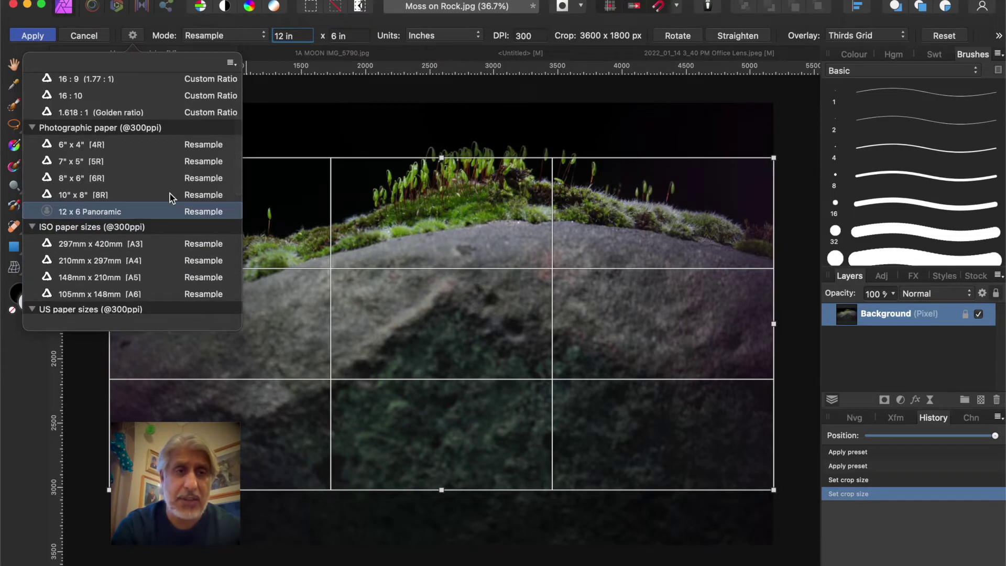
{"action": "left_click", "coordinate": [77, 193]}
{"action": "left_click", "coordinate": [83, 212]}
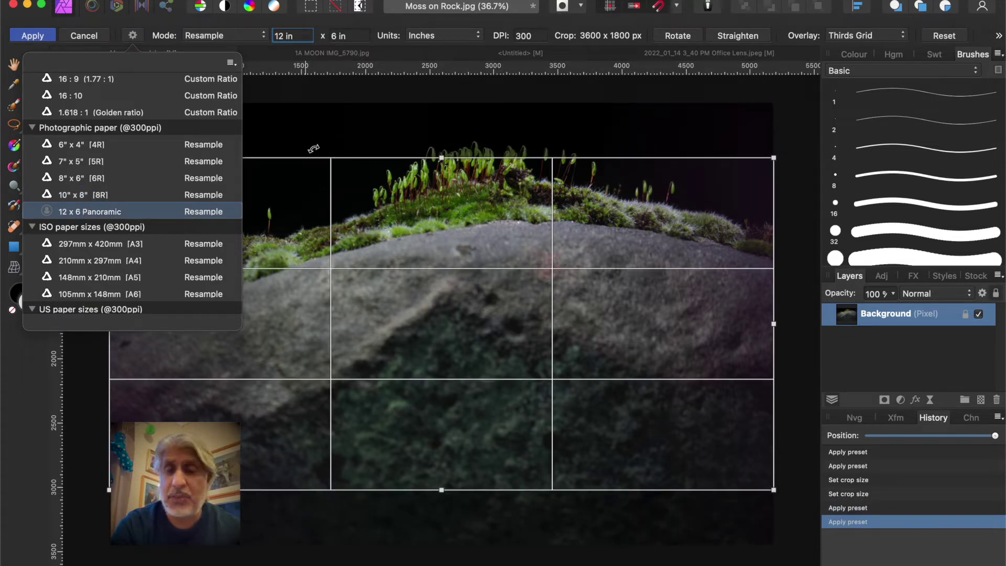
{"action": "left_click", "coordinate": [352, 23]}
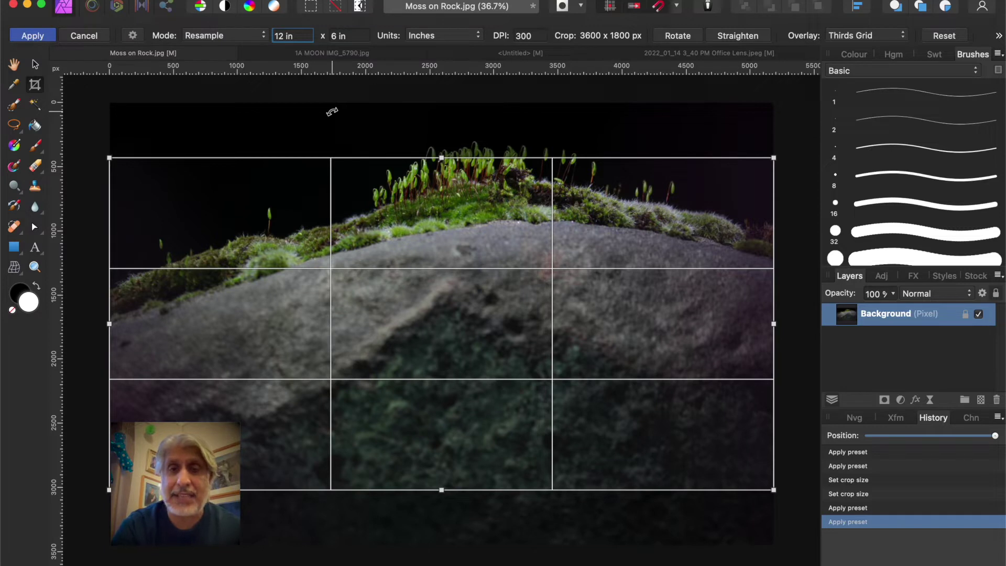
{"action": "left_click", "coordinate": [83, 39]}
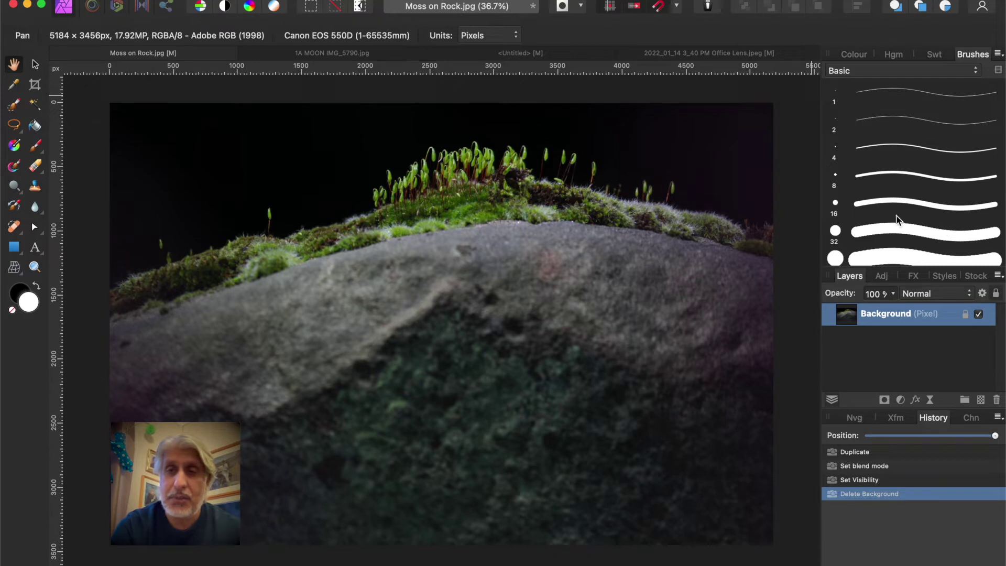
Look through the Colour, Histogram, Swatches and Brushes panels and move Brushes directly after Colour
{"action": "left_click", "coordinate": [934, 55]}
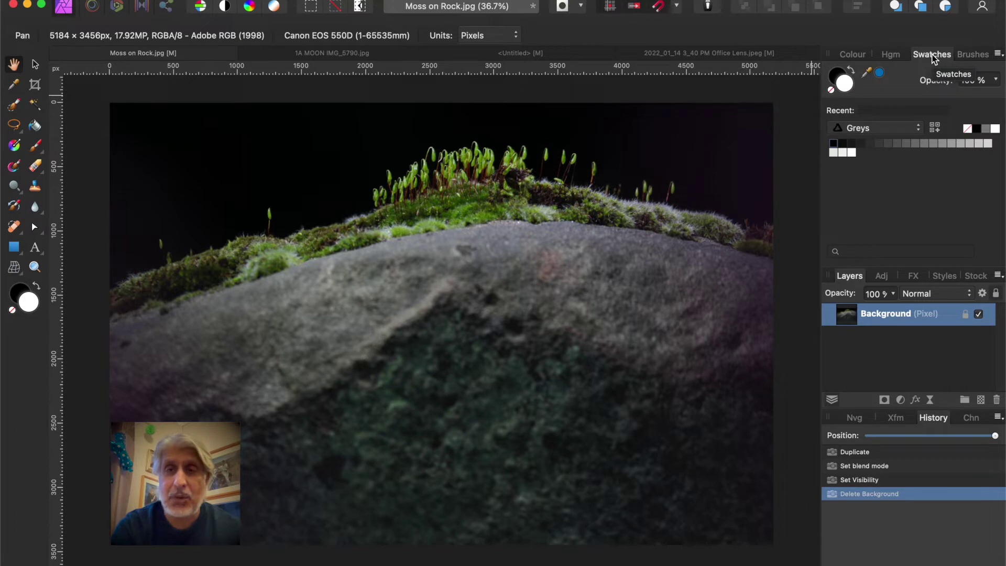
{"action": "left_click", "coordinate": [890, 55]}
{"action": "left_click", "coordinate": [851, 57]}
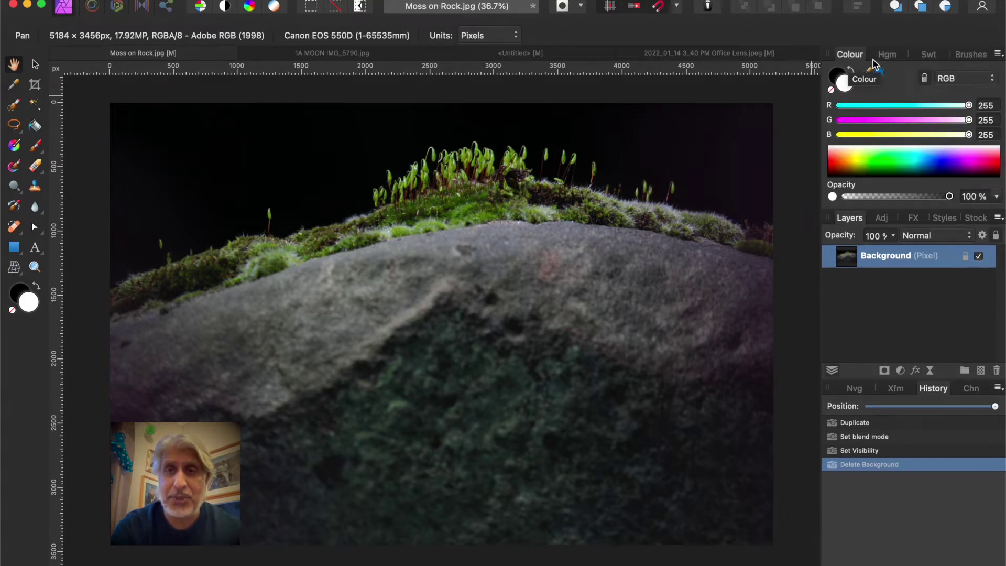
{"action": "left_click", "coordinate": [886, 55]}
{"action": "left_click", "coordinate": [933, 55]}
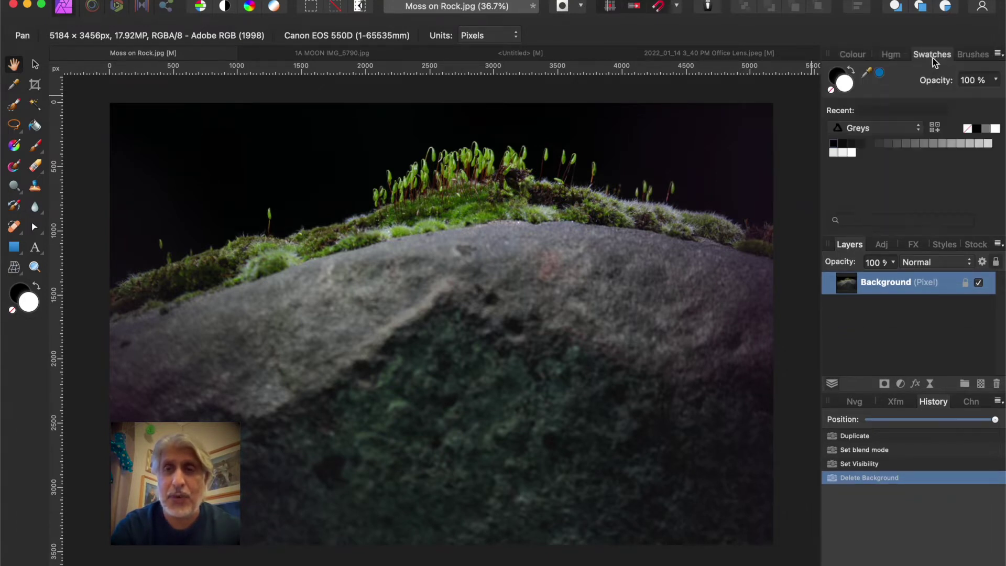
{"action": "left_click", "coordinate": [970, 56]}
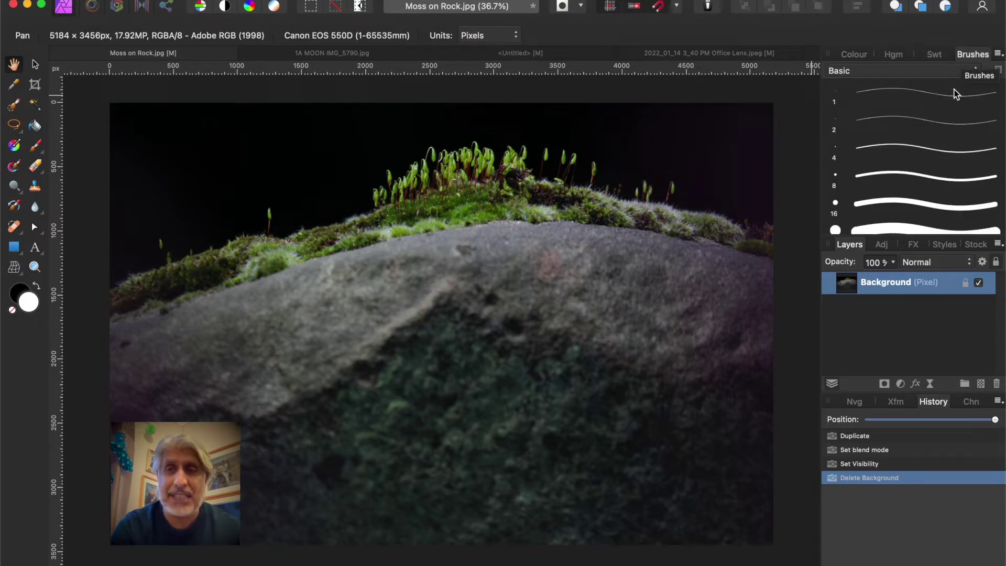
{"action": "left_click_drag", "start_coordinate": [973, 59], "coordinate": [893, 55]}
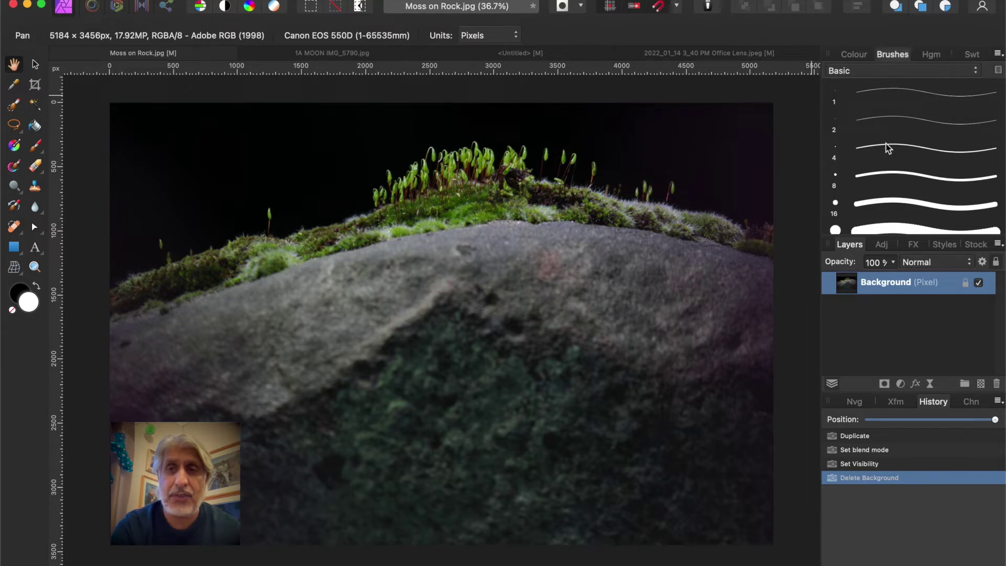
Move the Swatches panel between Colour and Brushes, and show the Brushes panel
{"action": "left_click", "coordinate": [853, 56]}
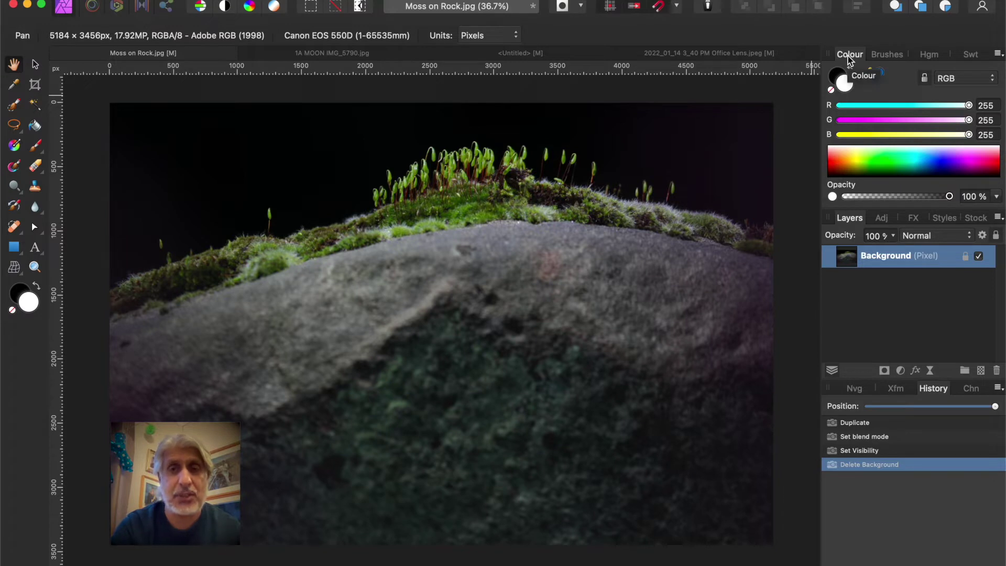
{"action": "left_click", "coordinate": [884, 55]}
{"action": "left_click", "coordinate": [941, 56]}
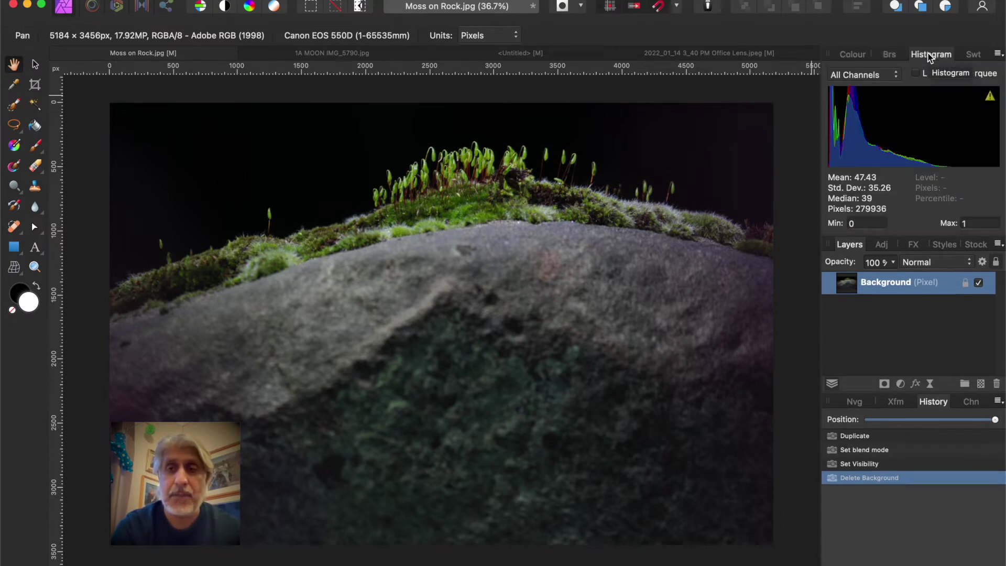
{"action": "left_click", "coordinate": [972, 55]}
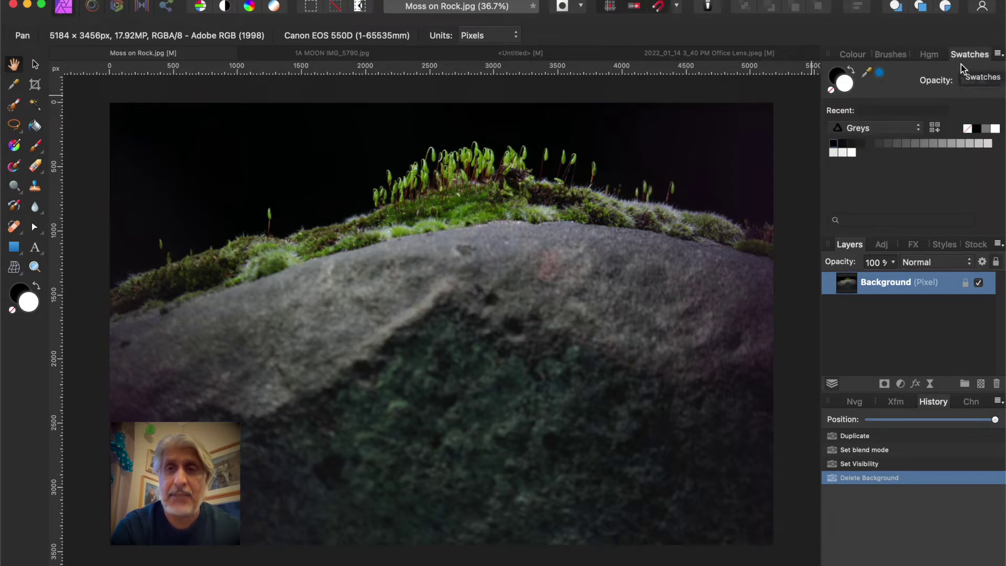
{"action": "left_click_drag", "start_coordinate": [968, 60], "coordinate": [886, 60]}
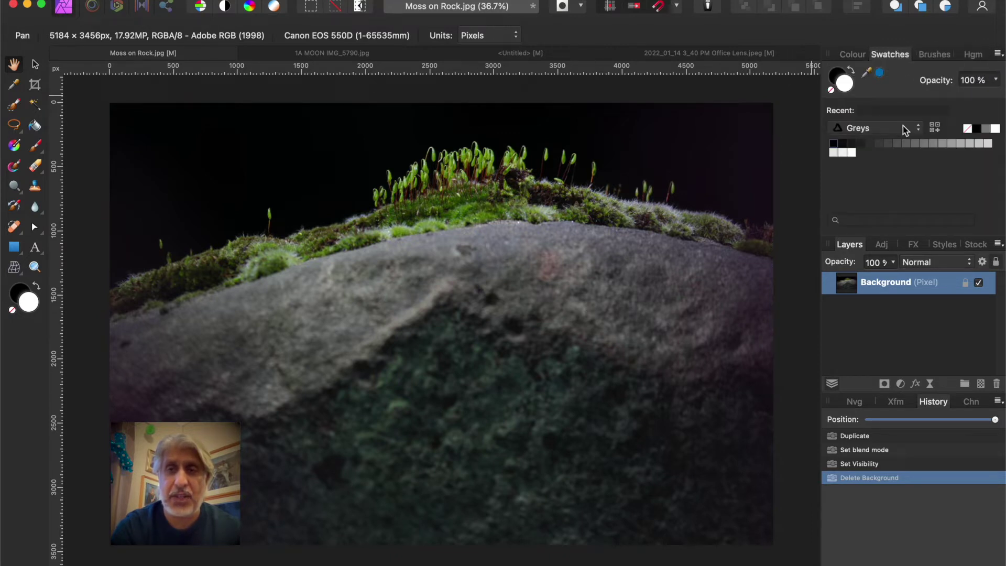
{"action": "left_click", "coordinate": [930, 56]}
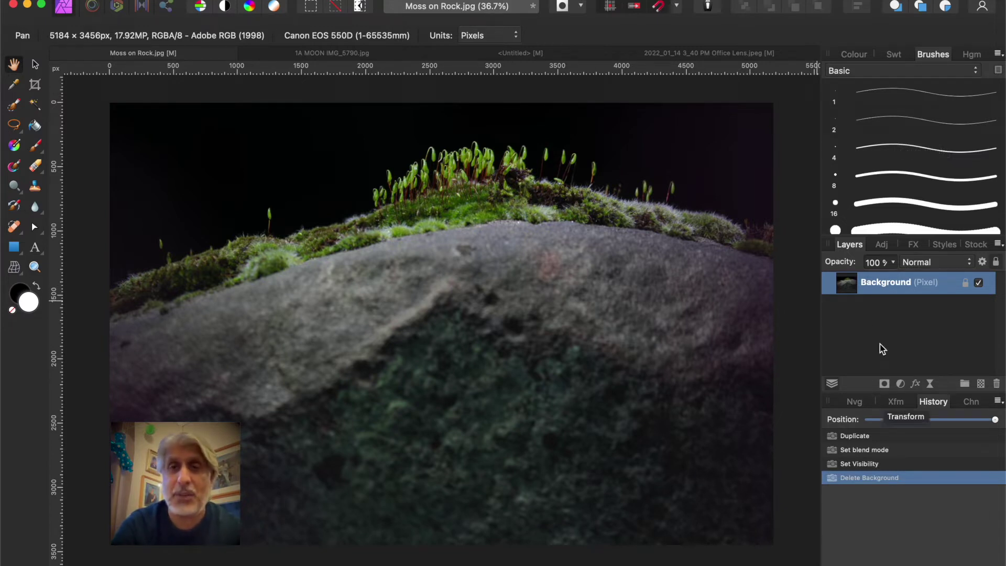
Examine the available brush categories and browse the preset brushes in the Basic category
{"action": "left_click", "coordinate": [975, 73]}
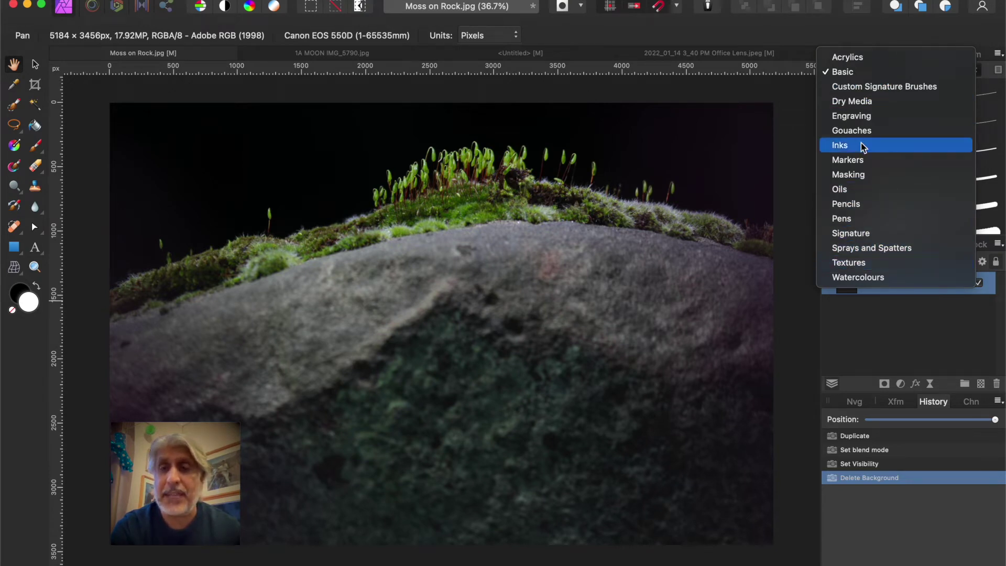
{"action": "left_click", "coordinate": [841, 78]}
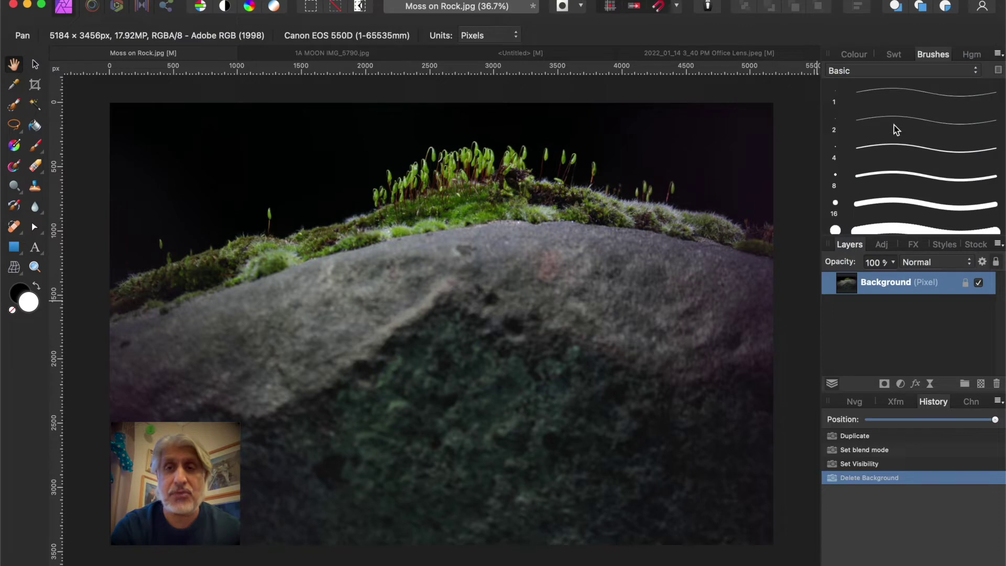
{"action": "scroll", "coordinate": [906, 142], "scroll_direction": "down", "scroll_amount": 3}
{"action": "scroll", "coordinate": [905, 143], "scroll_direction": "down", "scroll_amount": 6}
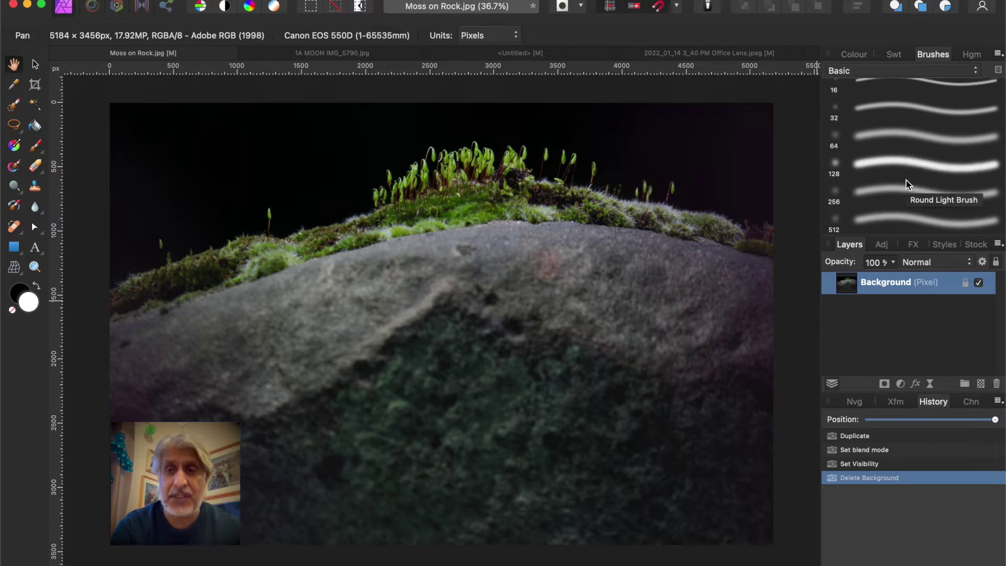
{"action": "scroll", "coordinate": [906, 180], "scroll_direction": "up", "scroll_amount": 7}
{"action": "scroll", "coordinate": [906, 179], "scroll_direction": "down", "scroll_amount": 5}
{"action": "scroll", "coordinate": [907, 180], "scroll_direction": "down", "scroll_amount": 2}
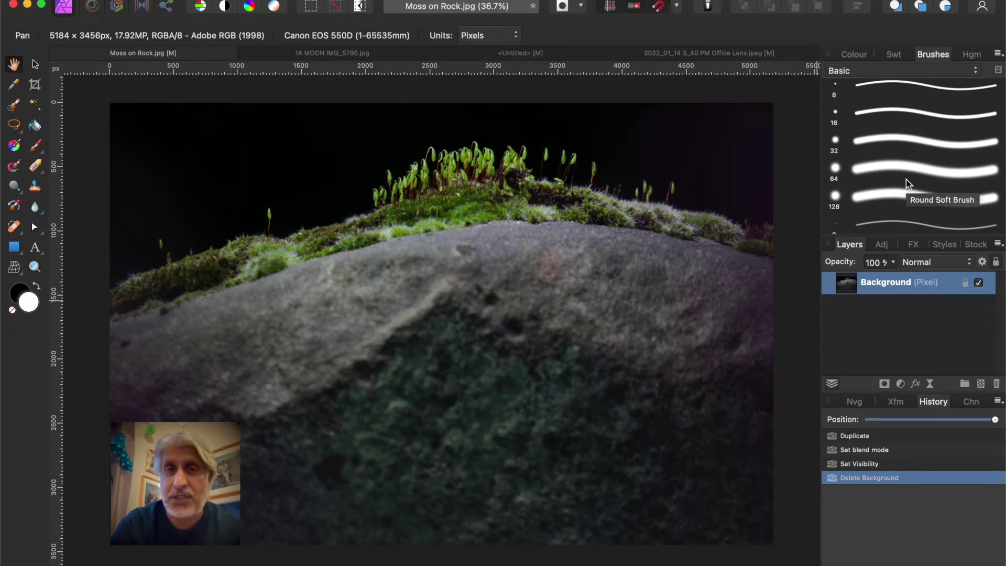
{"action": "scroll", "coordinate": [907, 179], "scroll_direction": "up", "scroll_amount": 4}
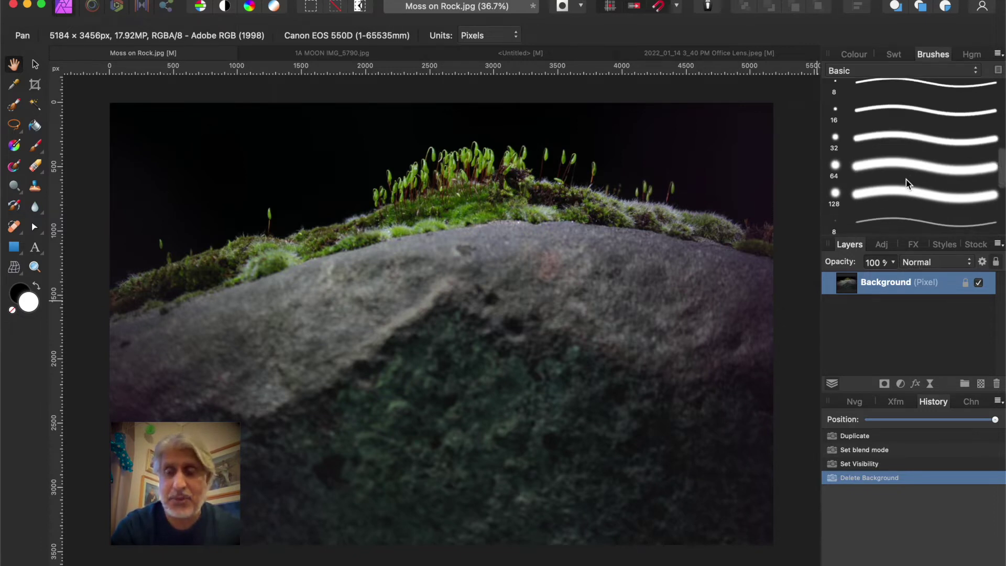
{"action": "scroll", "coordinate": [906, 179], "scroll_direction": "up", "scroll_amount": 4}
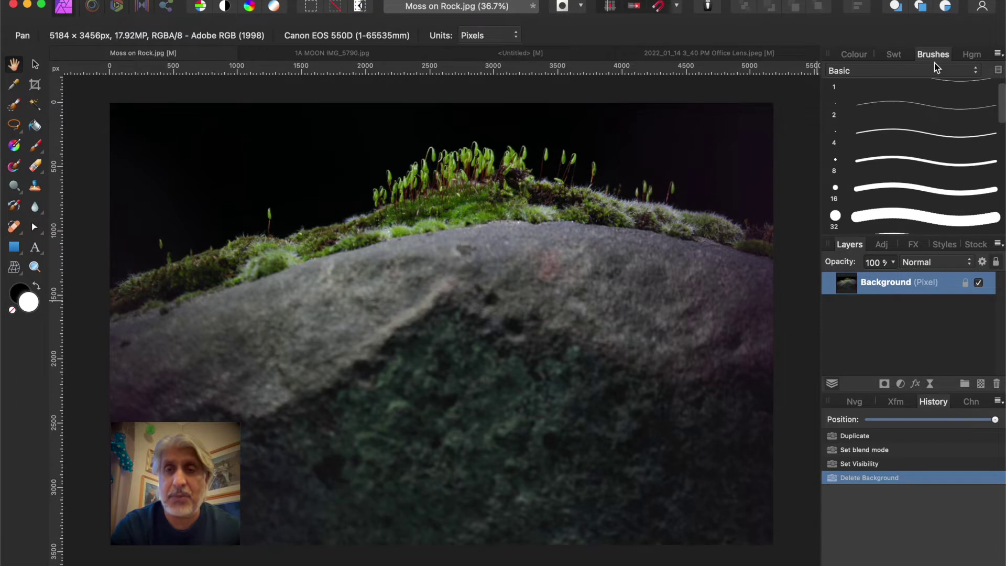
Show the Acrylics brush category and browse its preset brushes
{"action": "left_click", "coordinate": [969, 71]}
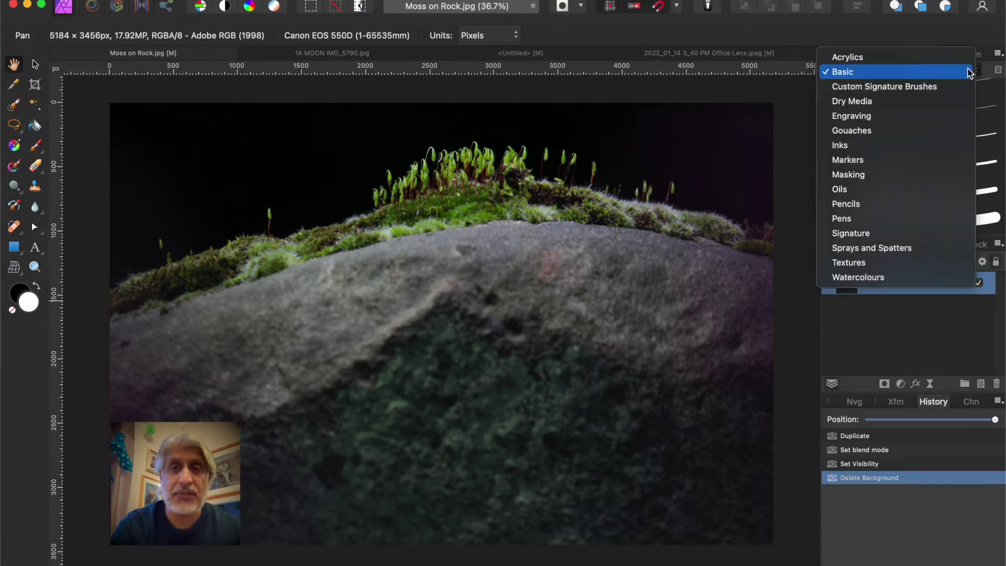
{"action": "left_click", "coordinate": [851, 61]}
{"action": "scroll", "coordinate": [891, 133], "scroll_direction": "down", "scroll_amount": 2}
{"action": "scroll", "coordinate": [891, 133], "scroll_direction": "up", "scroll_amount": 3}
{"action": "scroll", "coordinate": [891, 133], "scroll_direction": "down", "scroll_amount": 2}
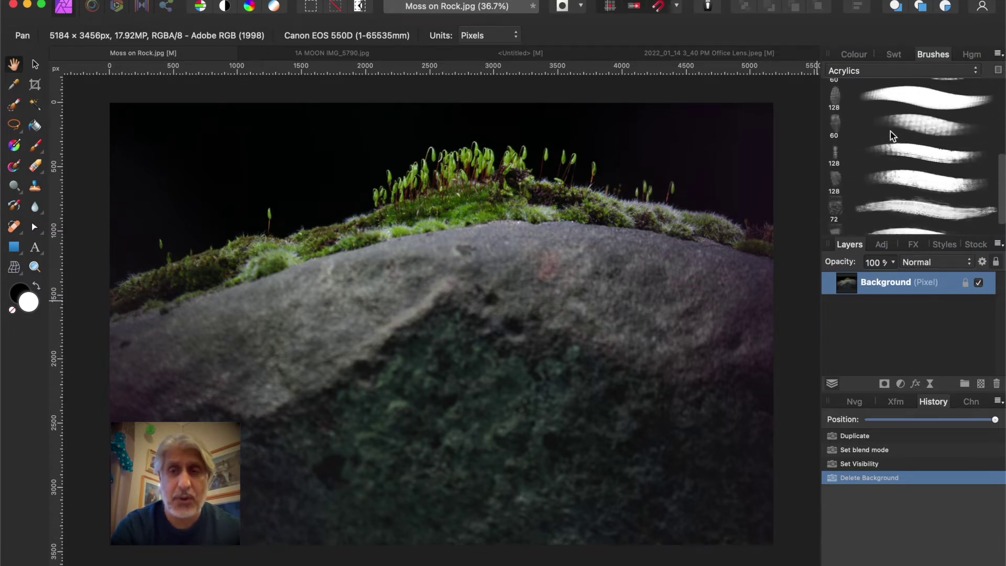
Review the list of brush categories and return to the Basic brushes
{"action": "left_click", "coordinate": [969, 73]}
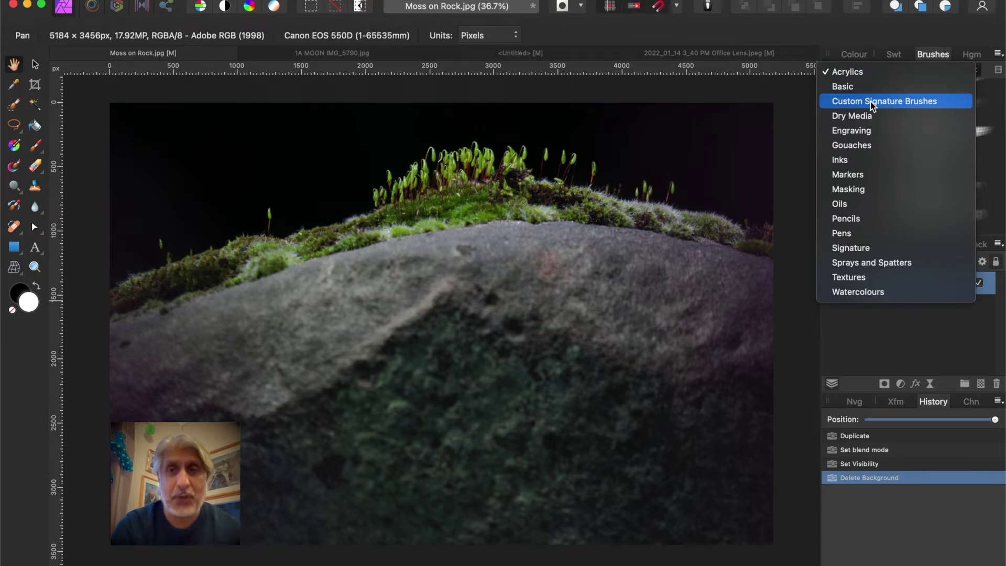
{"action": "left_click", "coordinate": [827, 29]}
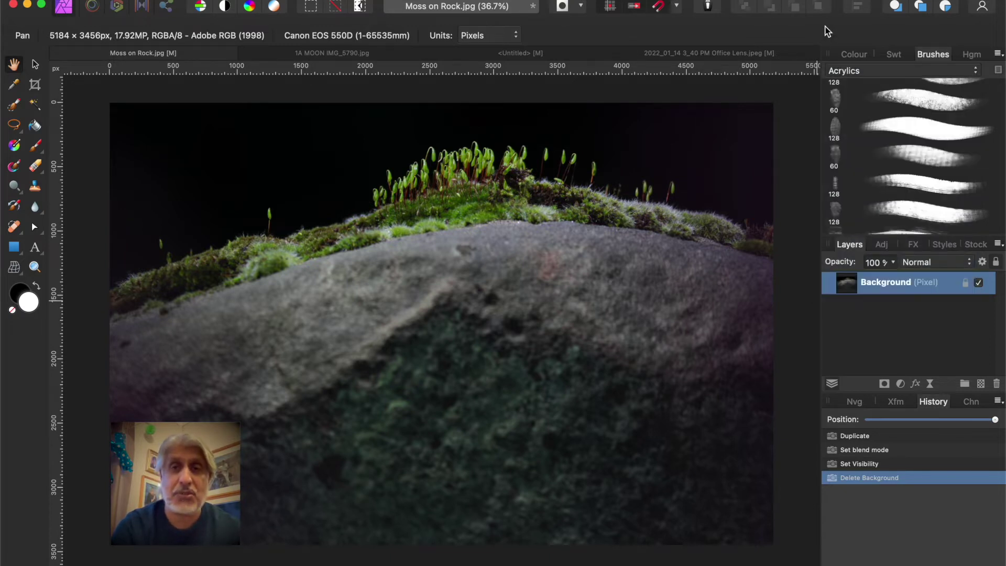
{"action": "left_click", "coordinate": [919, 68]}
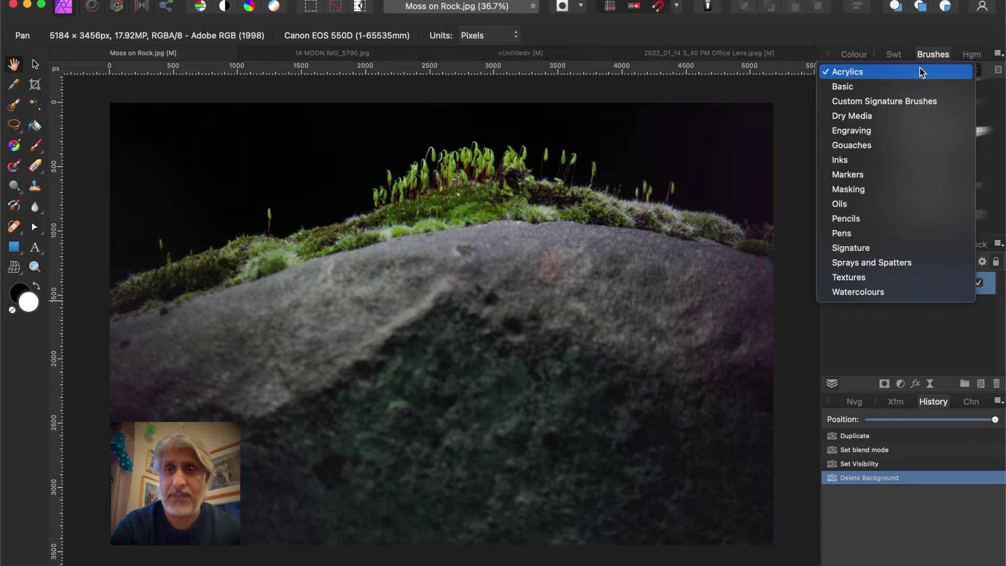
{"action": "left_click", "coordinate": [910, 88]}
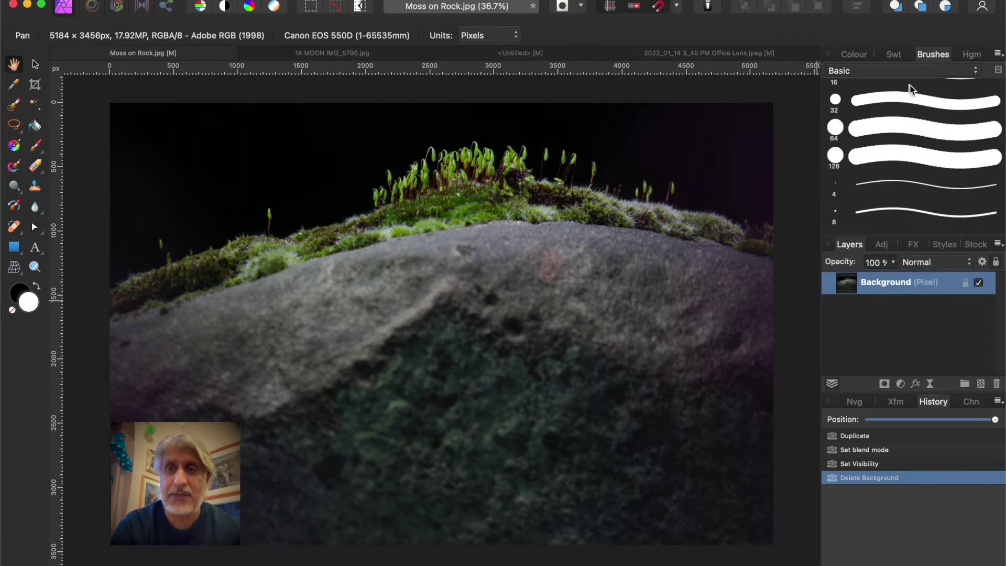
Compare the Swatches, Brushes and Colour panels and examine the options available for Colour
{"action": "left_click", "coordinate": [894, 55]}
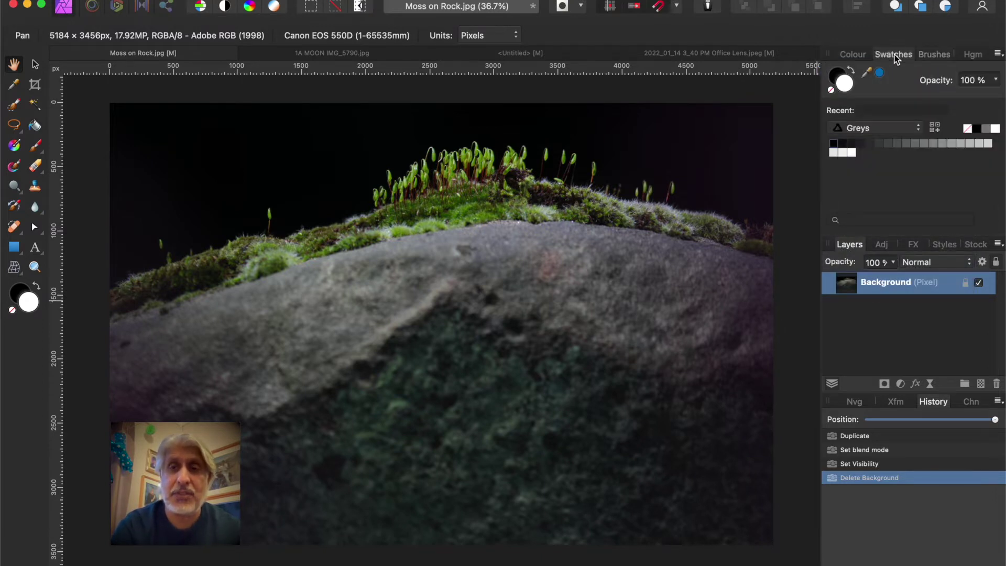
{"action": "left_click", "coordinate": [931, 53]}
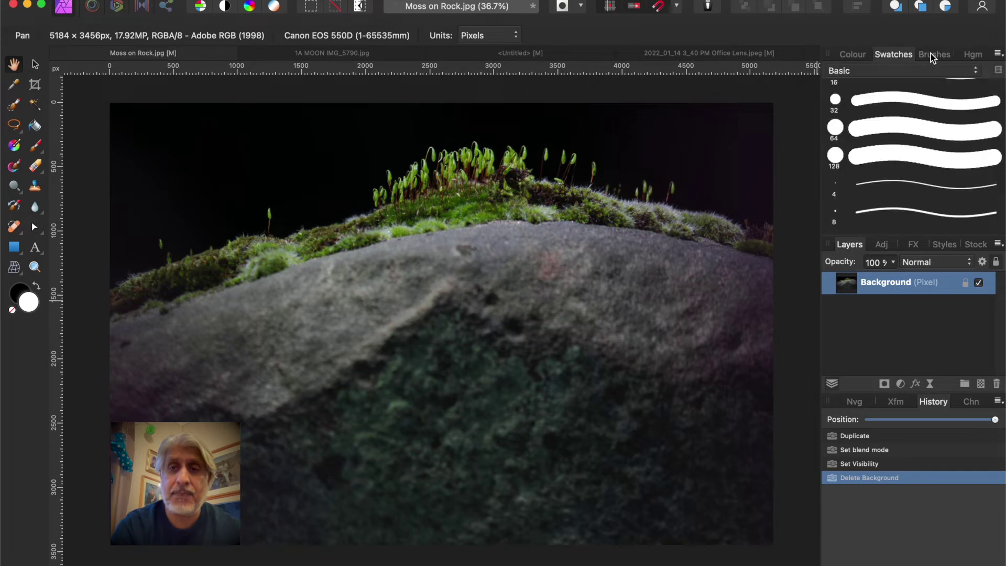
{"action": "left_click", "coordinate": [854, 55]}
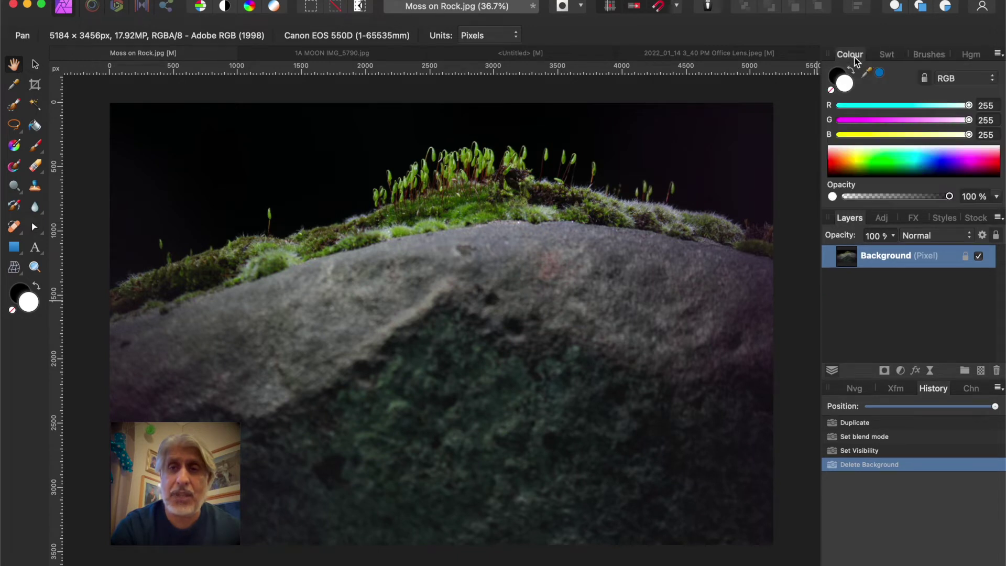
{"action": "left_click", "coordinate": [999, 54]}
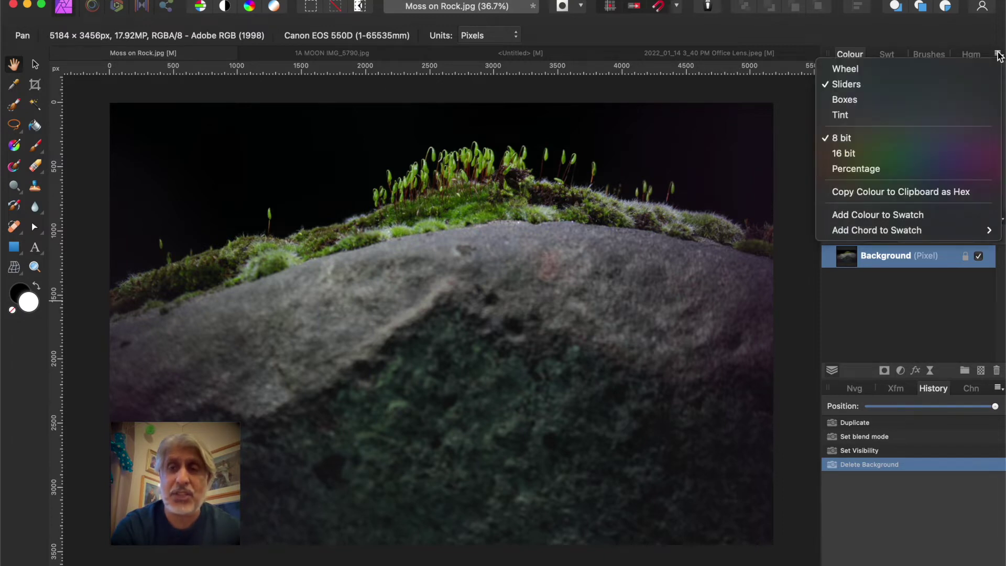
{"action": "left_click", "coordinate": [1000, 56]}
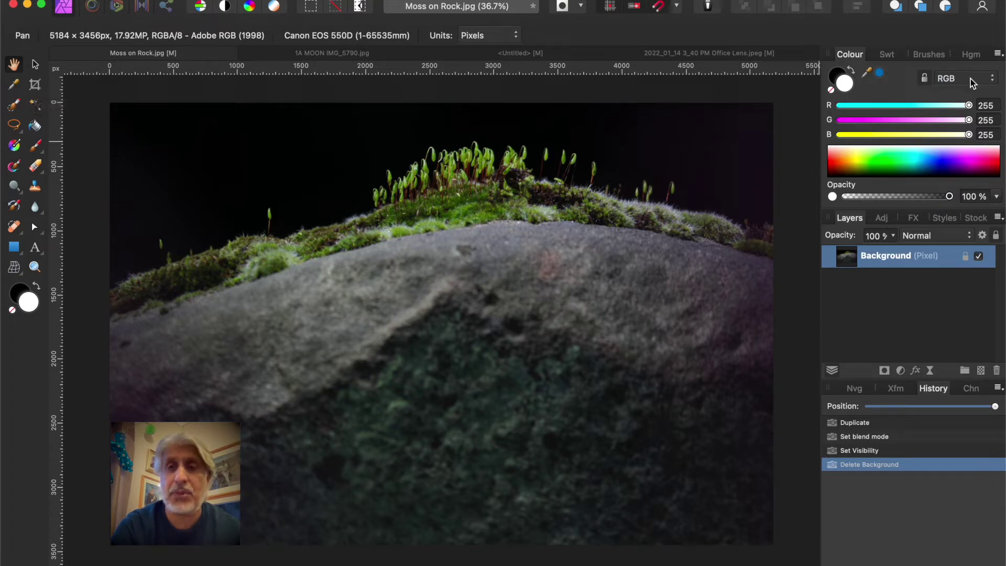
Create a new brush category and check that it appears in the list of brush categories
{"action": "left_click", "coordinate": [930, 56]}
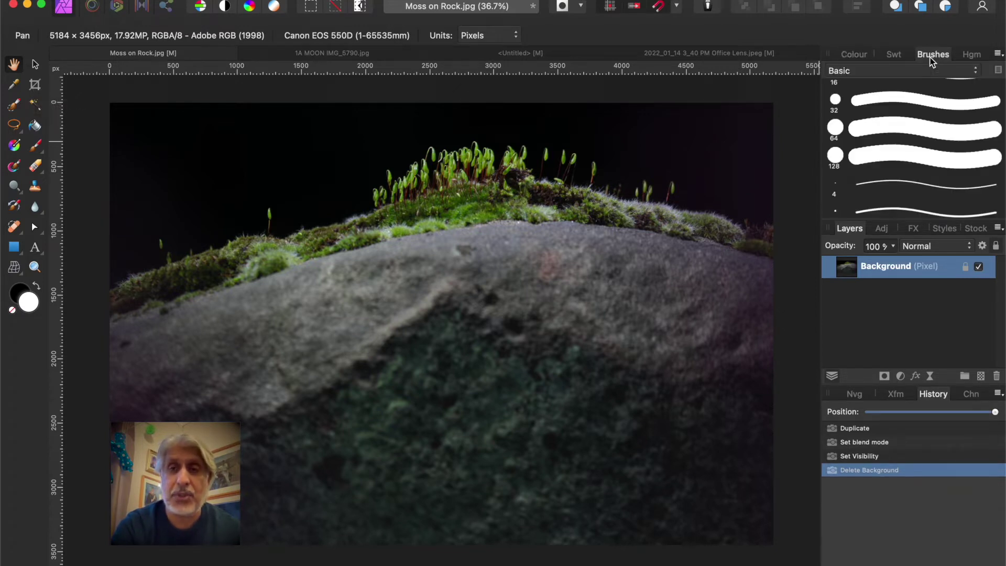
{"action": "left_click", "coordinate": [998, 54]}
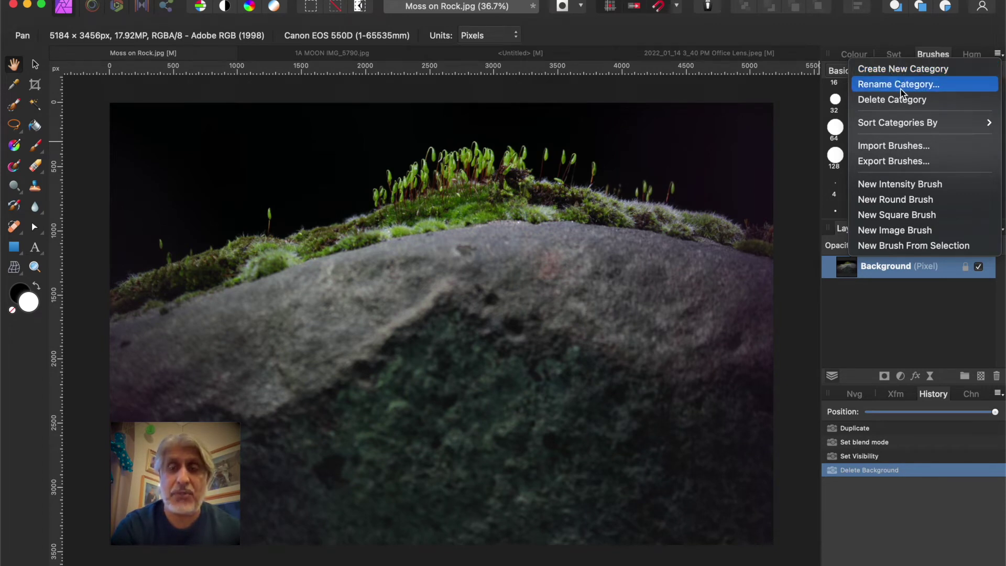
{"action": "left_click", "coordinate": [891, 68]}
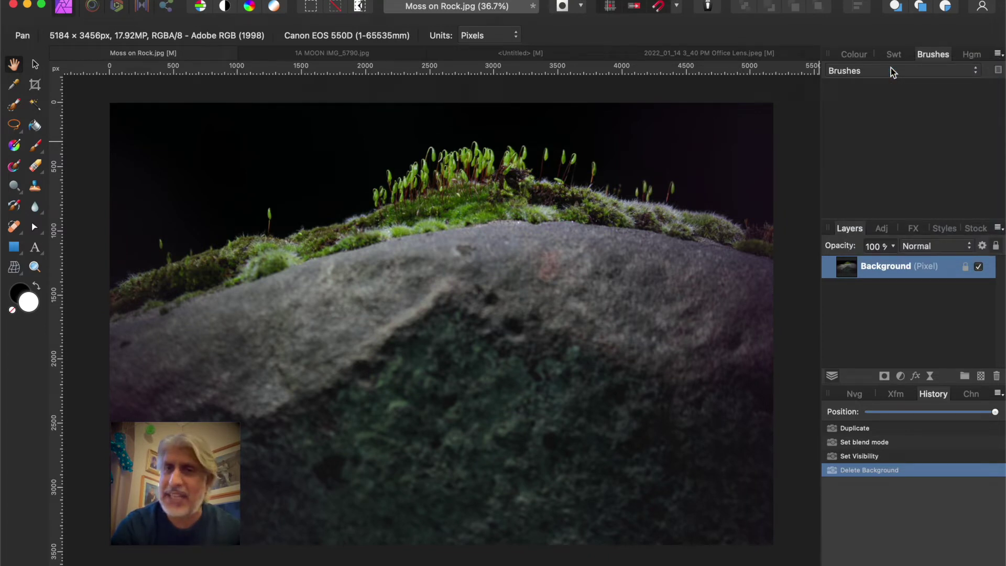
{"action": "left_click", "coordinate": [973, 74]}
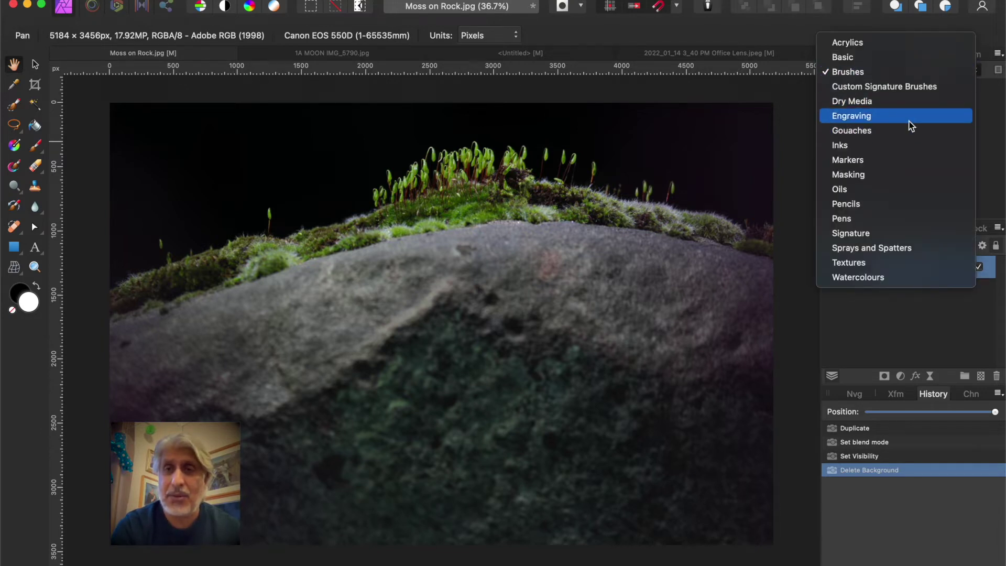
{"action": "left_click", "coordinate": [849, 78]}
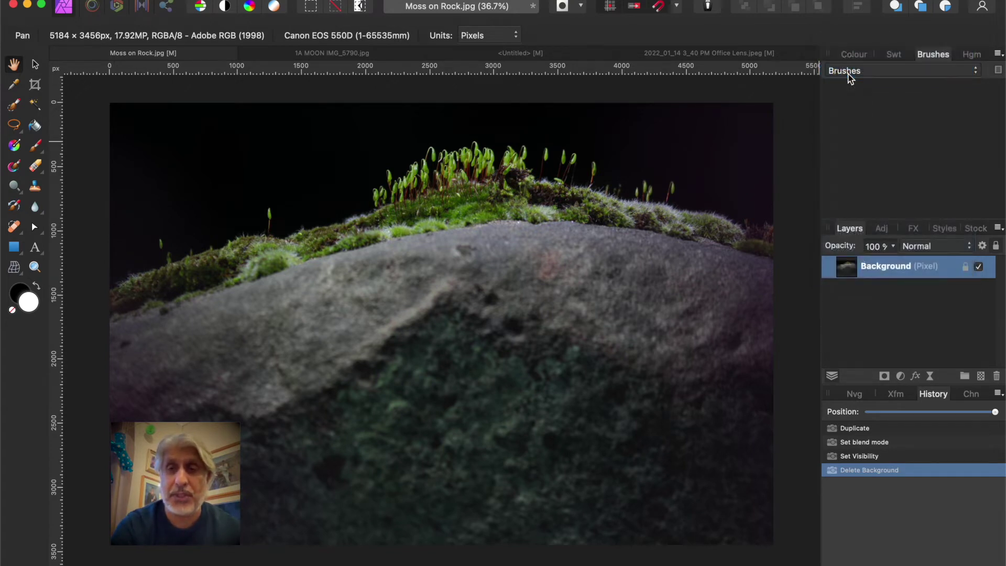
Start renaming the new Brushes category and clear its current name
{"action": "left_click", "coordinate": [998, 54]}
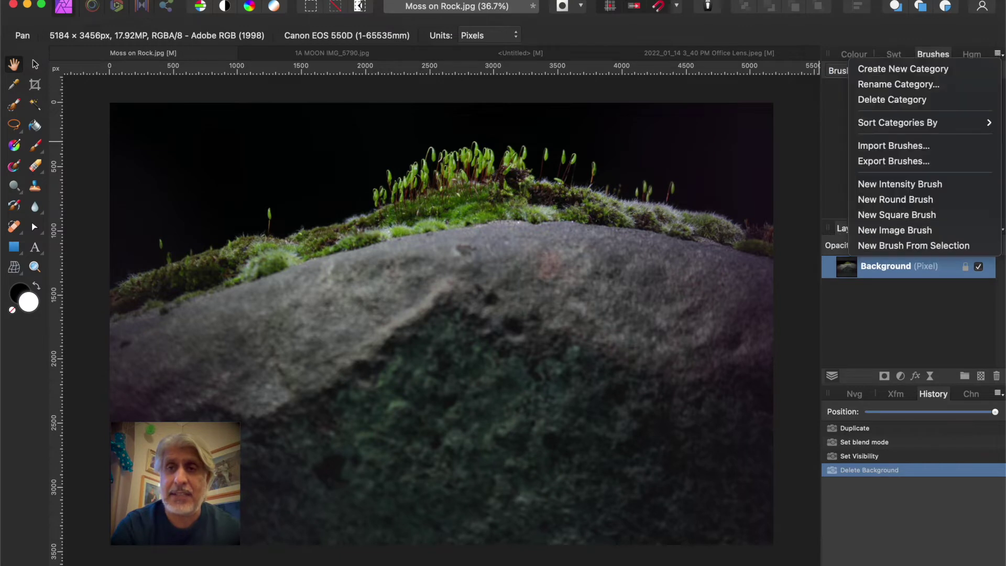
{"action": "left_click", "coordinate": [905, 83]}
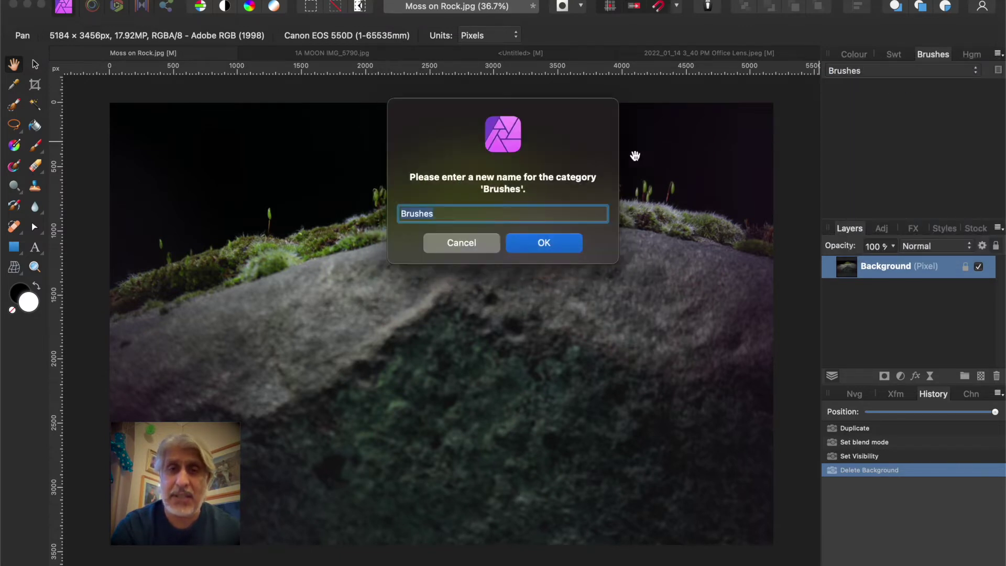
{"action": "key", "text": "BackSpace"}
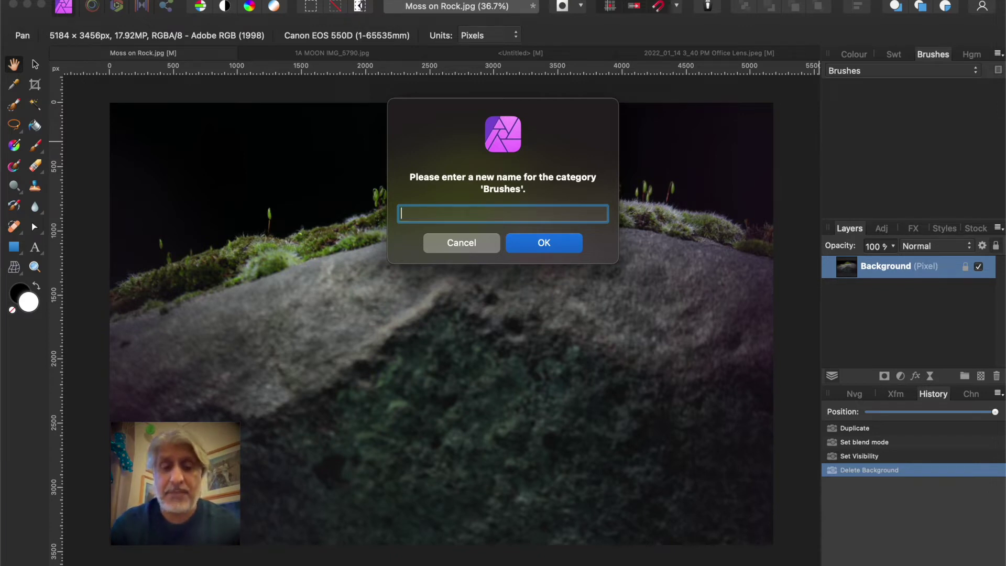
{"action": "type", "text": "Signat"}
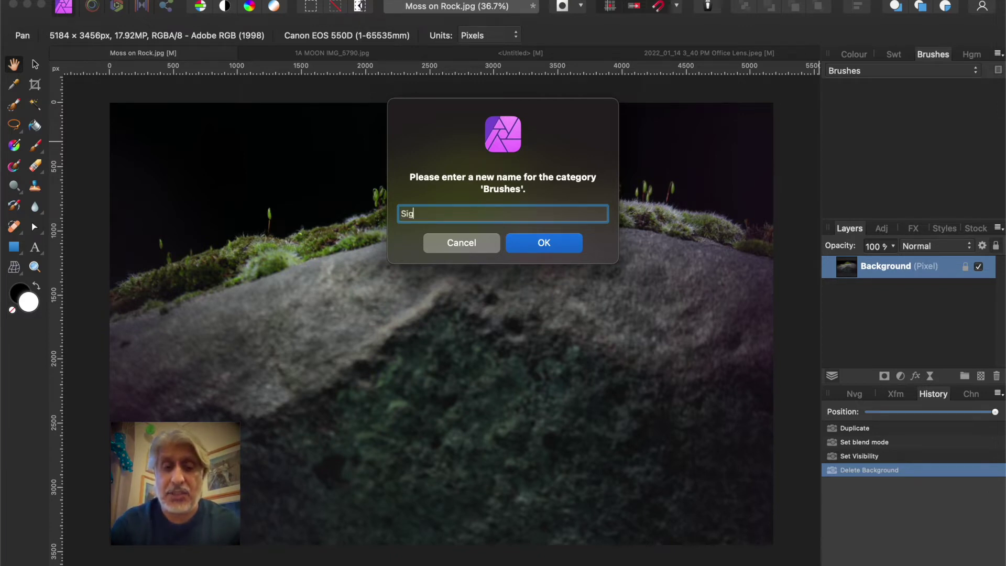
{"action": "key", "text": "BackSpace"}
{"action": "key", "text": "BackSpace"}
{"action": "key", "text": "BackSpace"}
{"action": "key", "text": "BackSpace"}
{"action": "key", "text": "BackSpace"}
{"action": "key", "text": "BackSpace"}
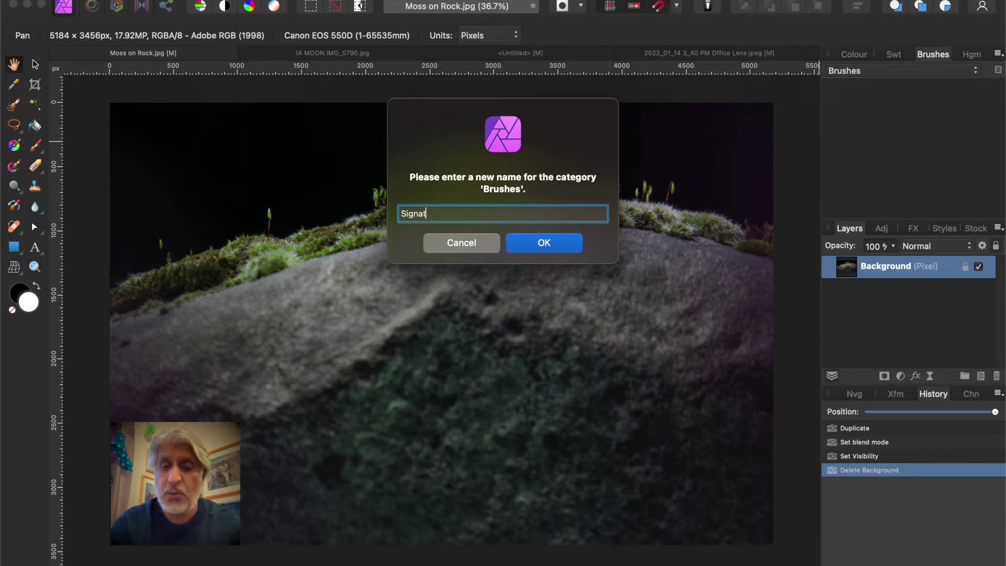
Name the new brush category Watermarks
{"action": "type", "text": "Waterm"}
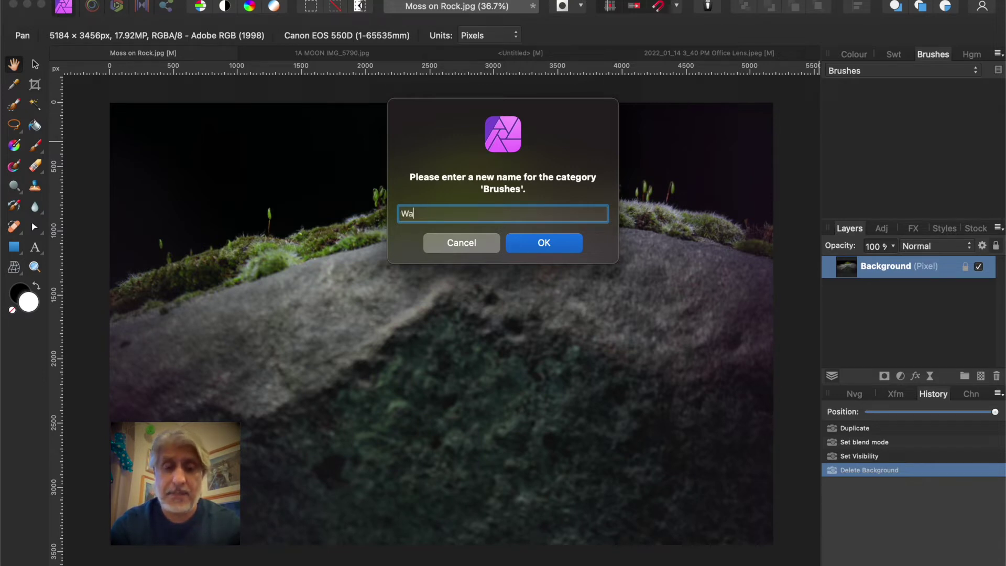
{"action": "key", "text": "BackSpace"}
{"action": "key", "text": "BackSpace"}
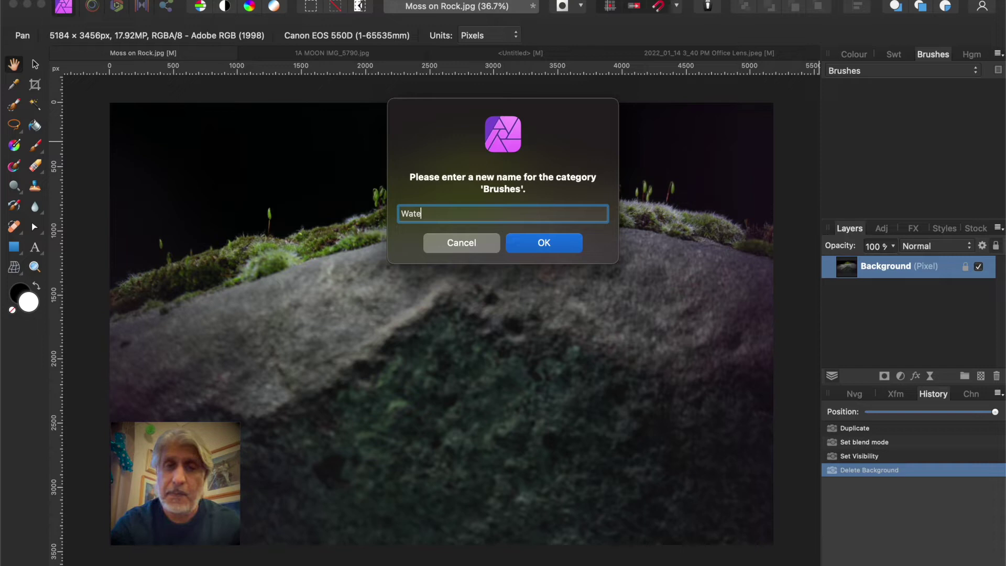
{"action": "type", "text": "rmarks"}
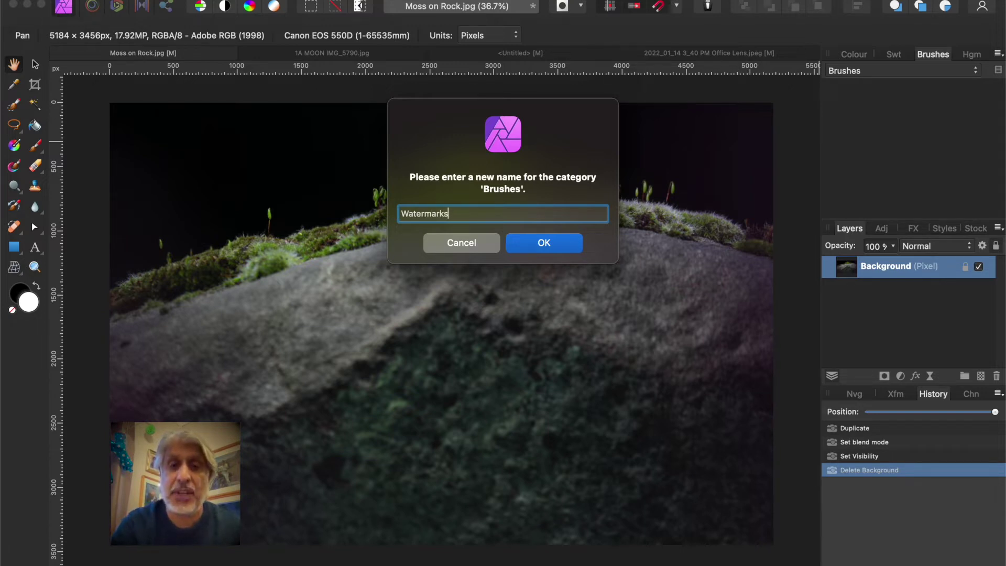
{"action": "left_click", "coordinate": [535, 242]}
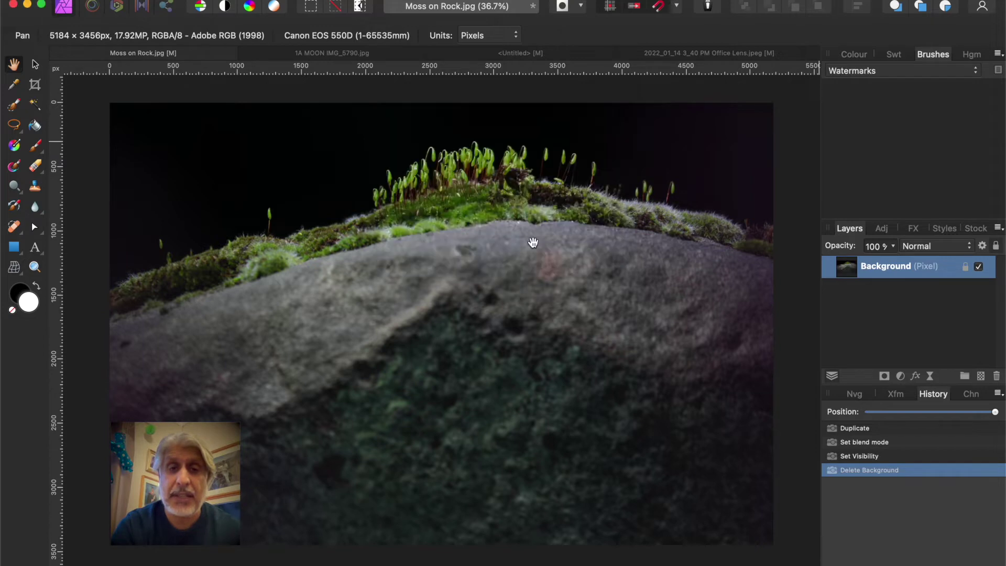
Check the list of brush categories for Watermarks and keep that category selected
{"action": "left_click", "coordinate": [976, 71]}
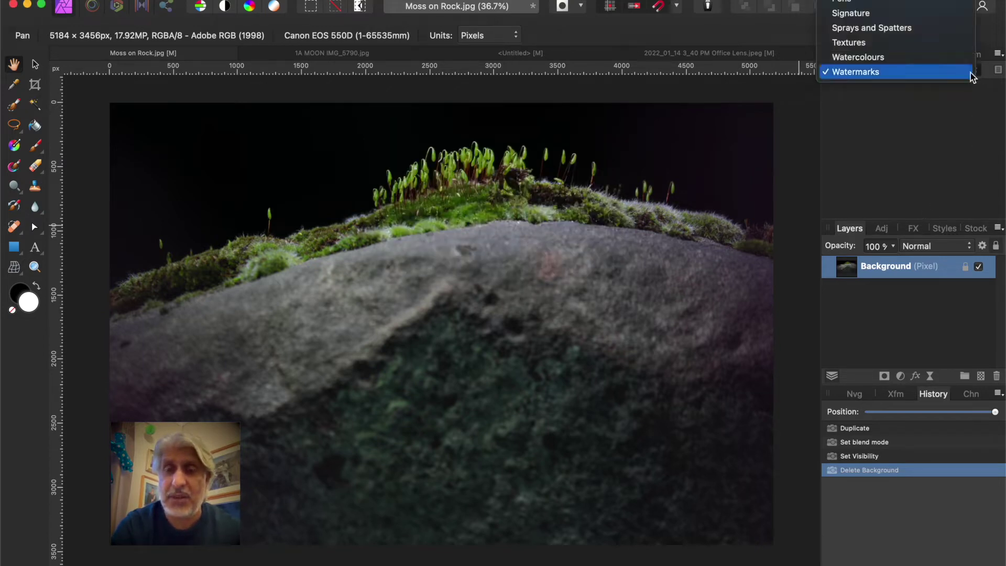
{"action": "left_click", "coordinate": [942, 167]}
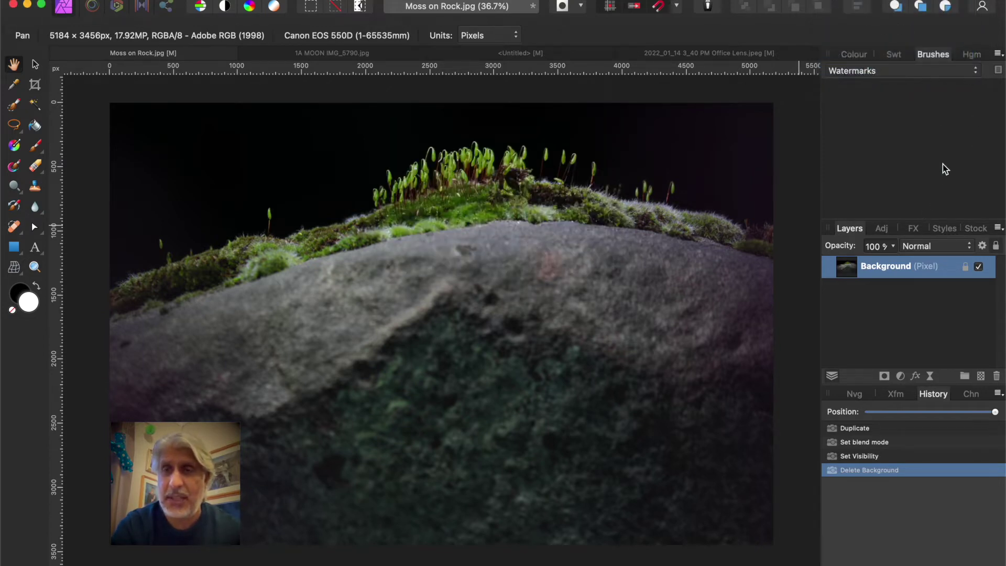
{"action": "left_click", "coordinate": [976, 72]}
{"action": "scroll", "coordinate": [913, 57], "scroll_direction": "up", "scroll_amount": 3}
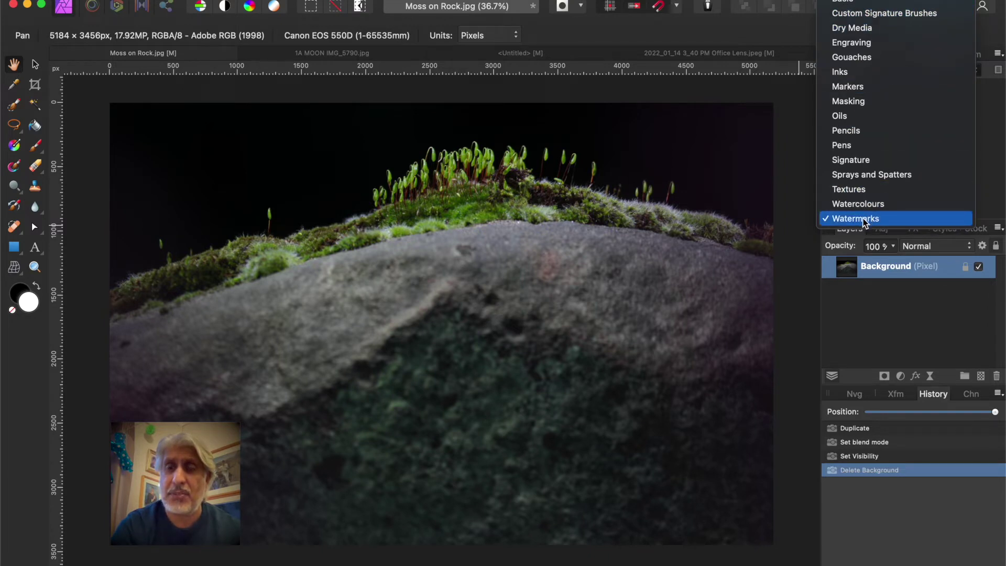
{"action": "left_click", "coordinate": [884, 221]}
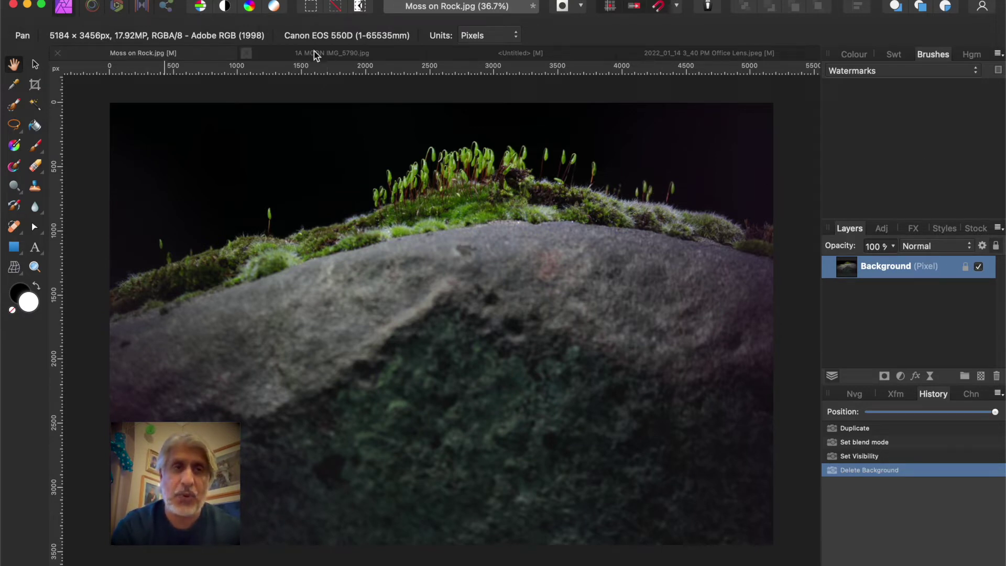
View the existing untitled copyright text document and create a new A6 print document in landscape orientation
{"action": "left_click", "coordinate": [557, 55]}
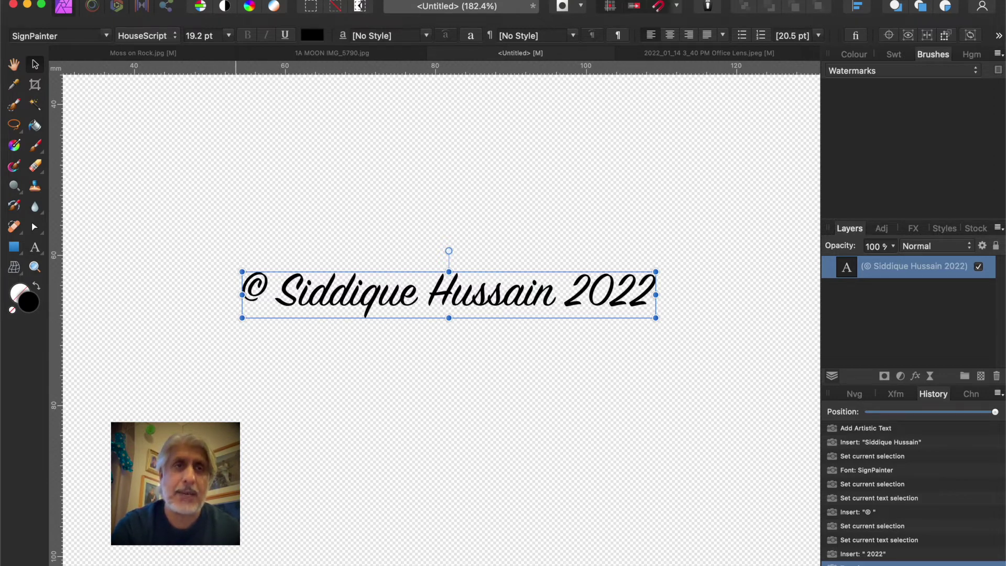
{"action": "left_click", "coordinate": [121, 1]}
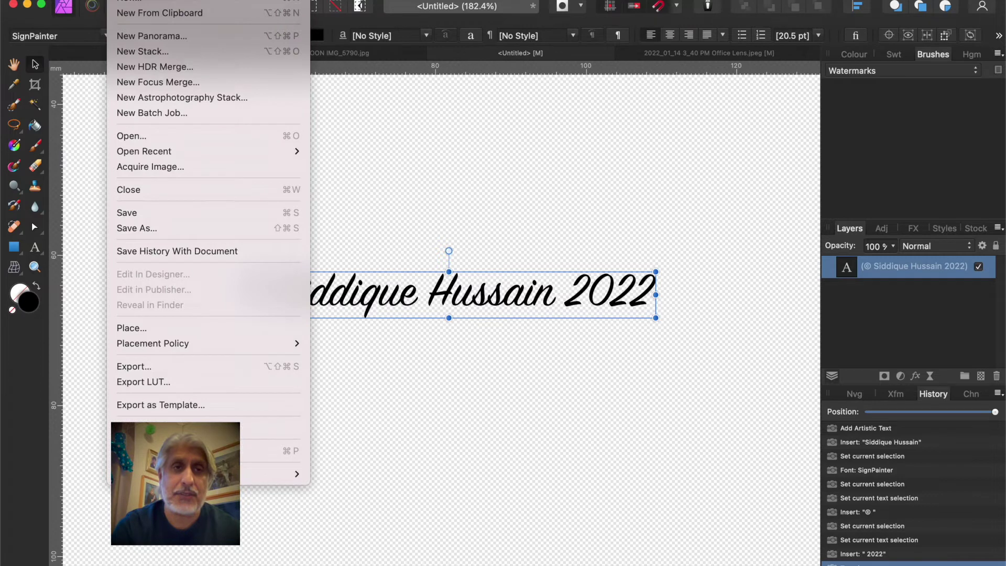
{"action": "left_click", "coordinate": [132, 2]}
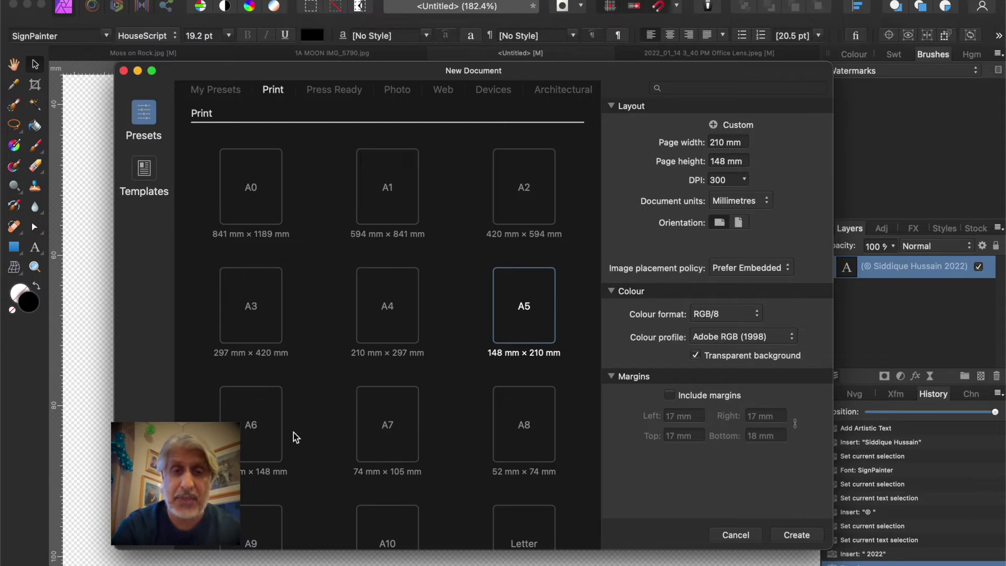
{"action": "left_click", "coordinate": [257, 437]}
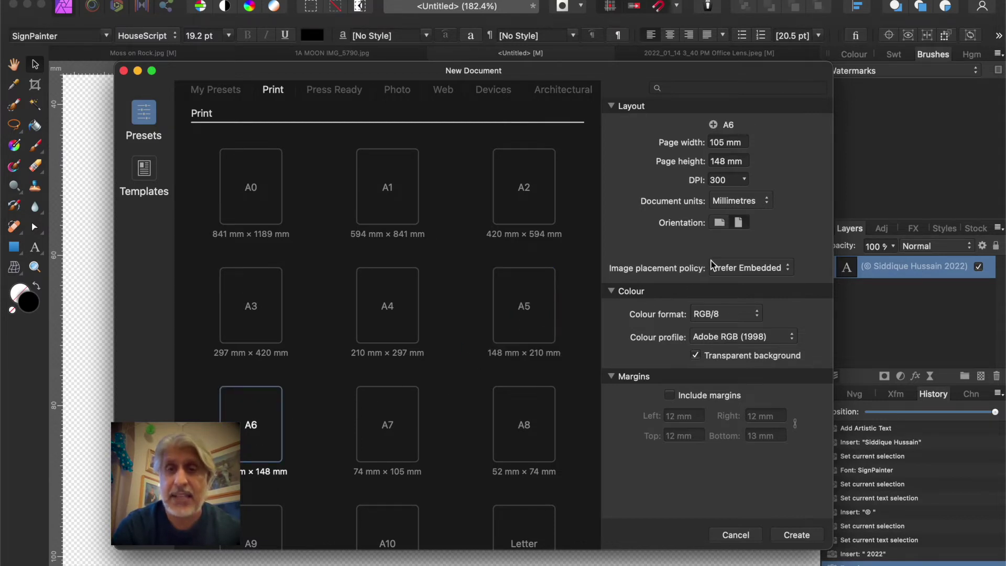
{"action": "left_click", "coordinate": [719, 223]}
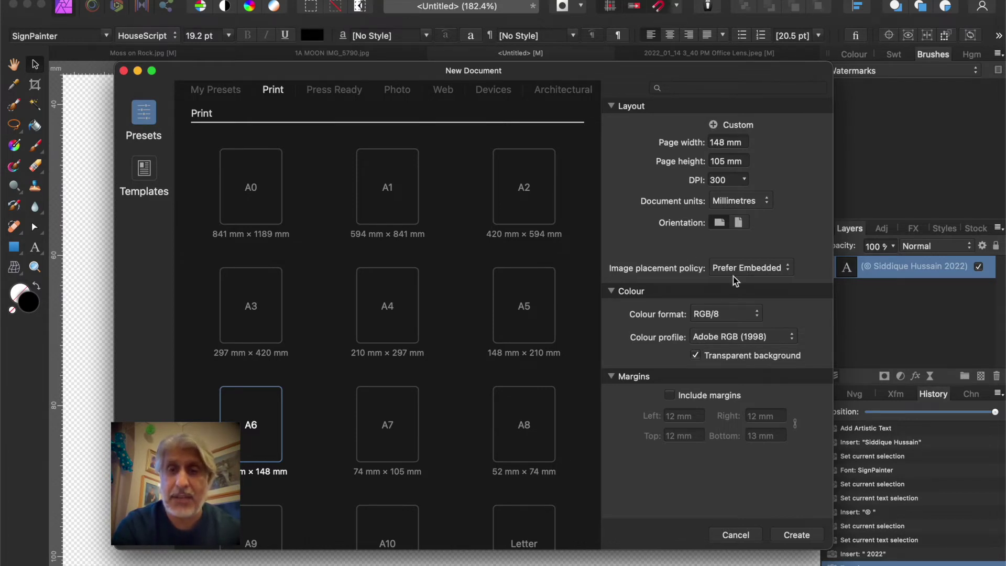
{"action": "left_click", "coordinate": [792, 535]}
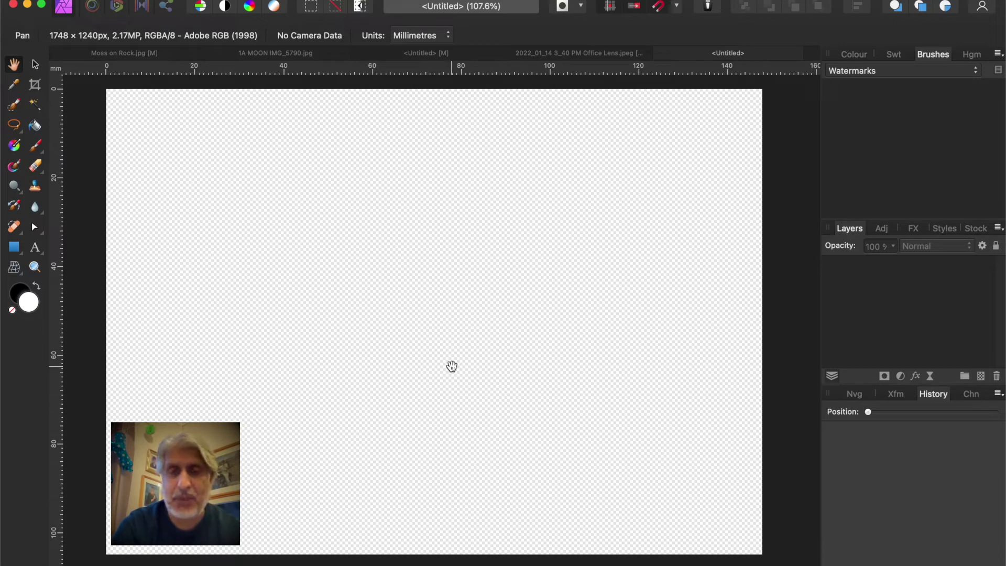
Add artistic text at about 42 pt on the blank page, containing the © symbol followed by the photographer's full name
{"action": "left_click", "coordinate": [35, 251]}
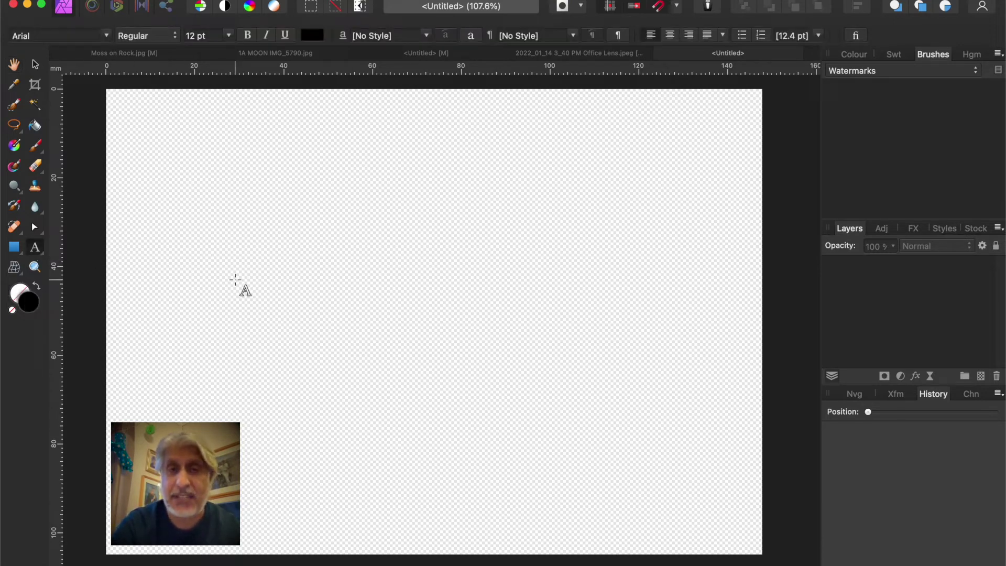
{"action": "left_click_drag", "start_coordinate": [221, 252], "coordinate": [255, 299]}
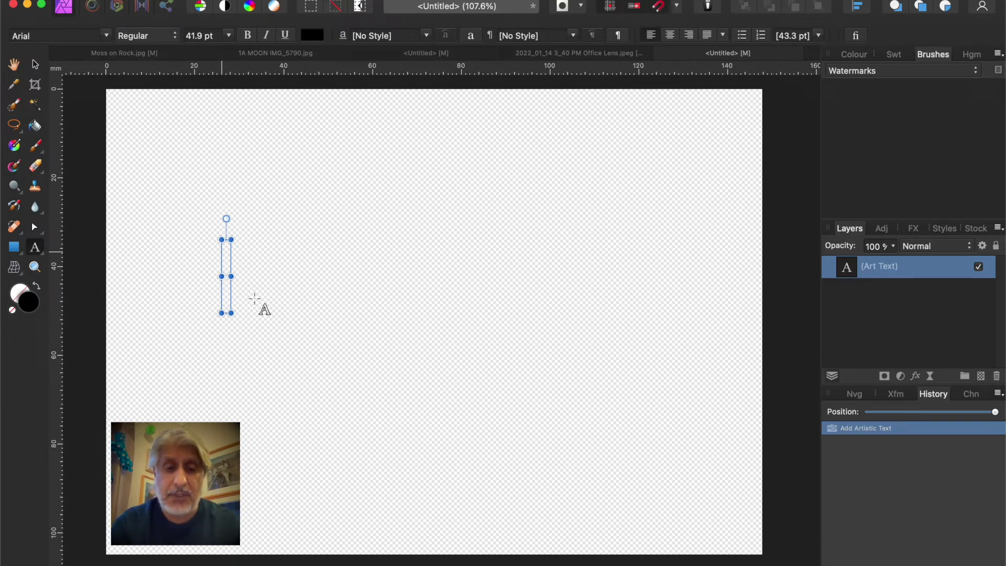
{"action": "type", "text": "©"}
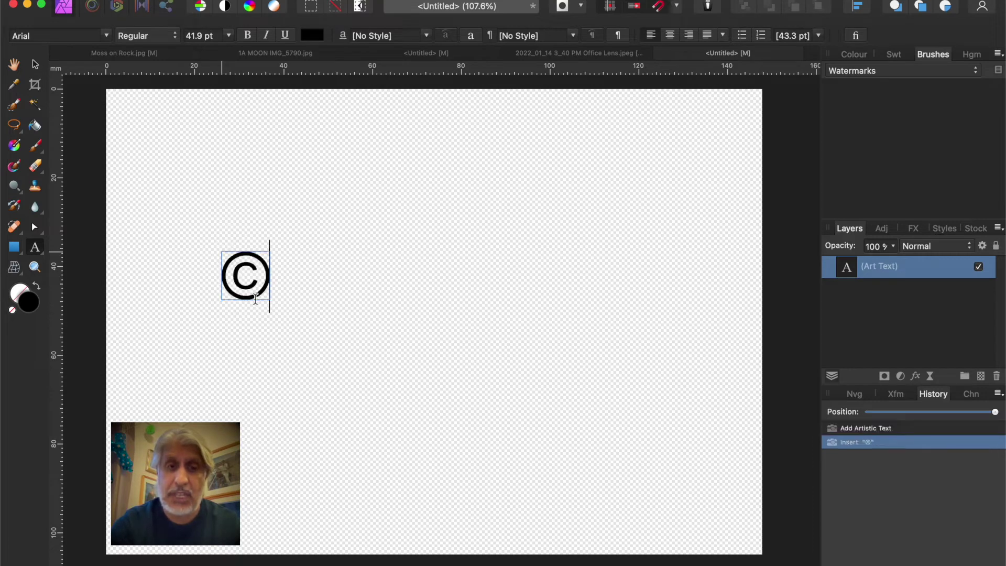
{"action": "type", "text": " Sidd"}
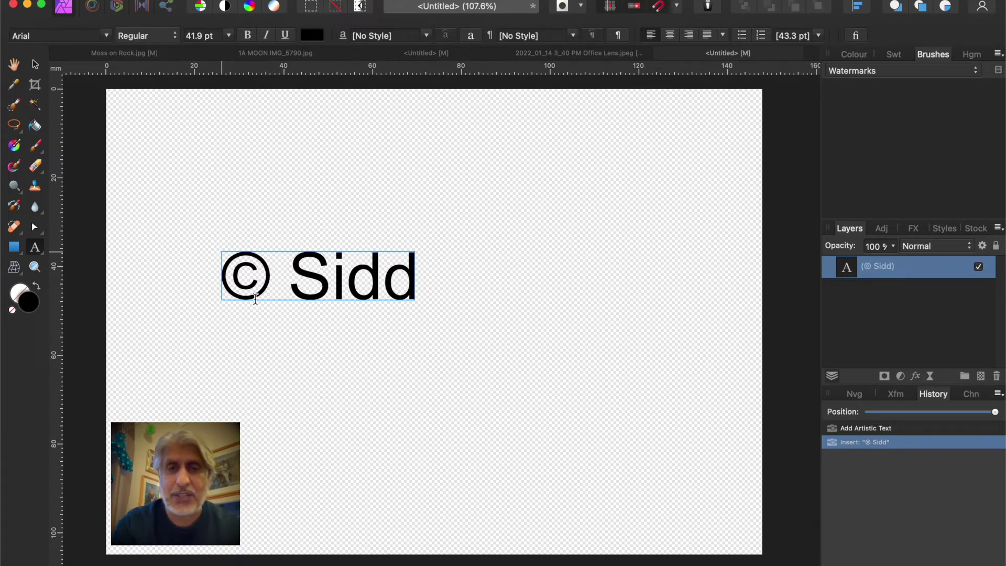
{"action": "type", "text": "ique"}
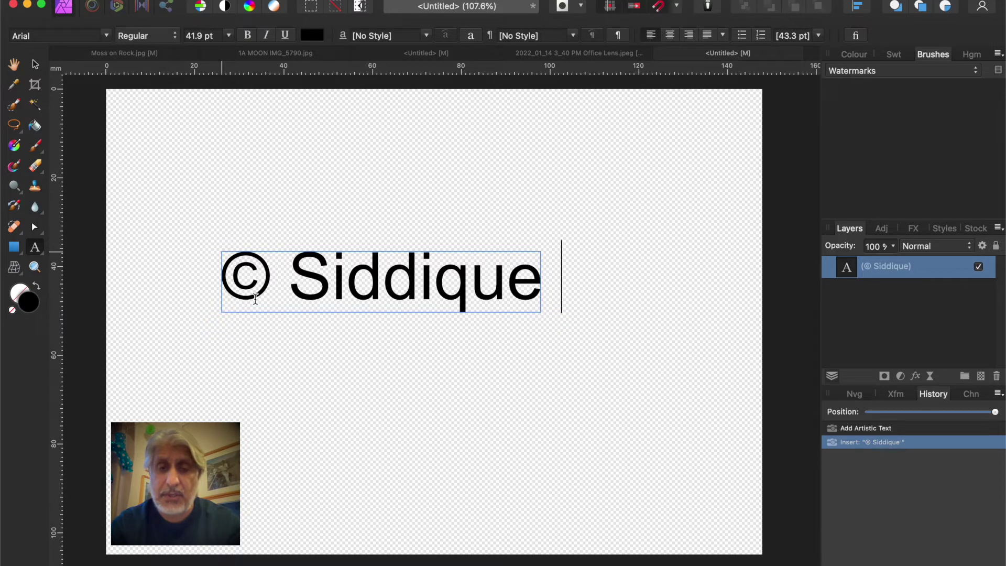
{"action": "type", "text": " Hussain"}
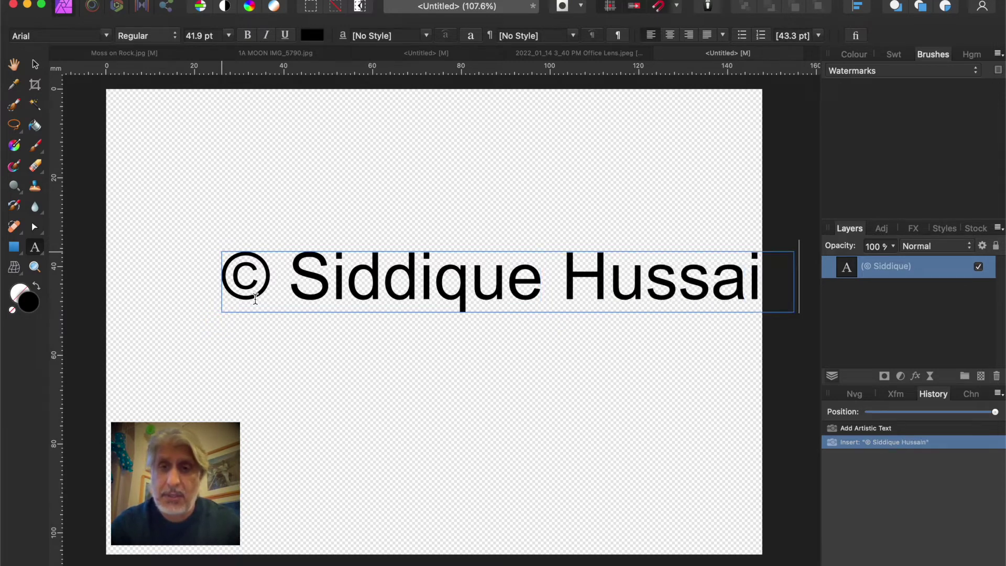
{"action": "key", "text": "Escape"}
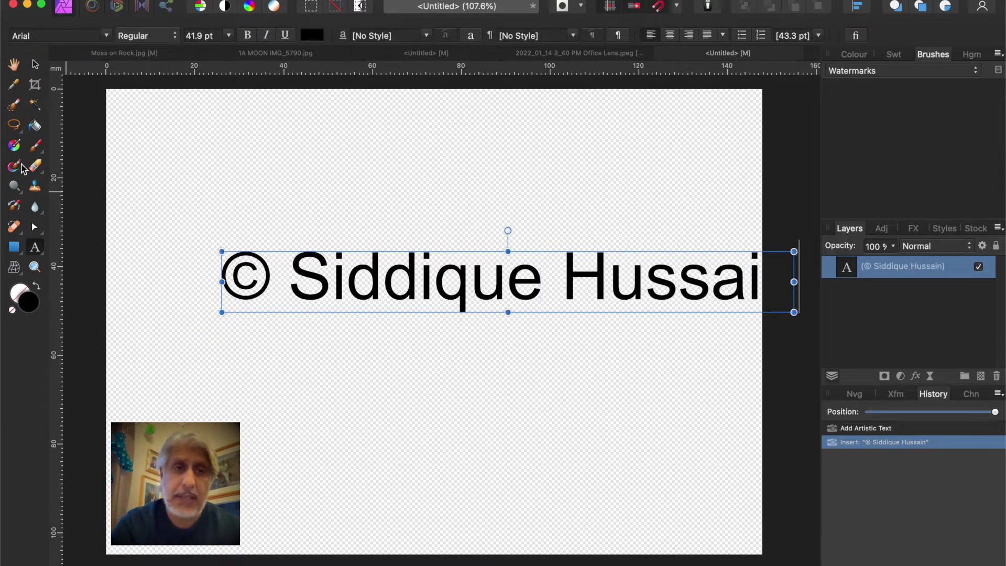
Move the copyright text left so it fits on the page and scale it down to about 38.8 pt
{"action": "left_click", "coordinate": [36, 65]}
{"action": "left_click_drag", "start_coordinate": [355, 291], "coordinate": [292, 288]}
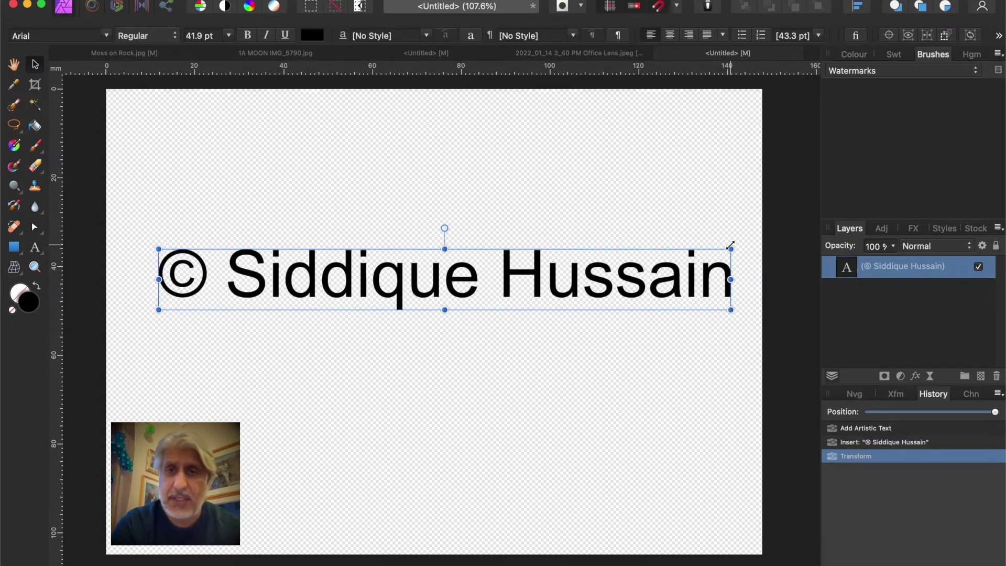
{"action": "left_click_drag", "start_coordinate": [731, 248], "coordinate": [691, 270]}
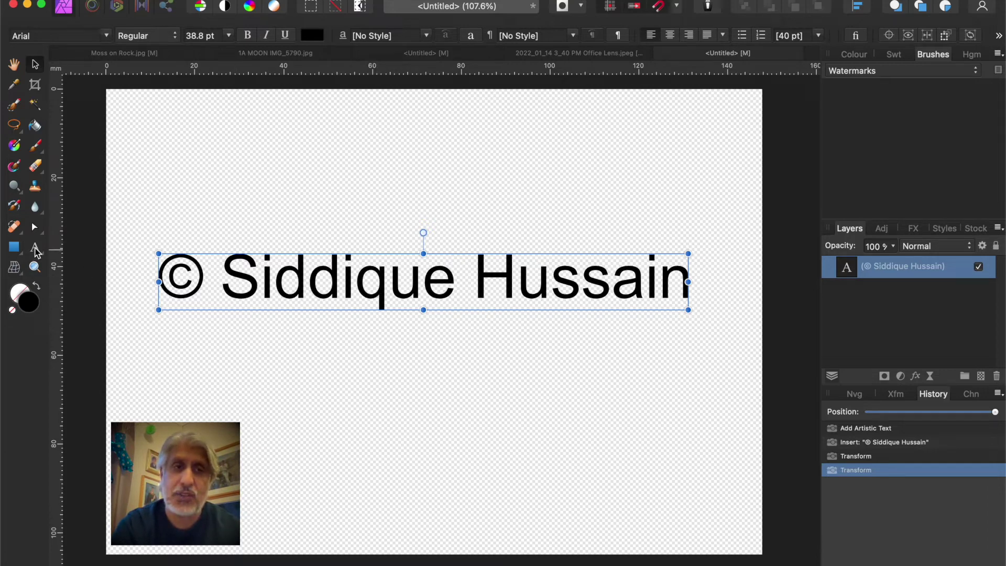
Change the font of the entire copyright text line to Snell Roundhand
{"action": "left_click", "coordinate": [34, 246]}
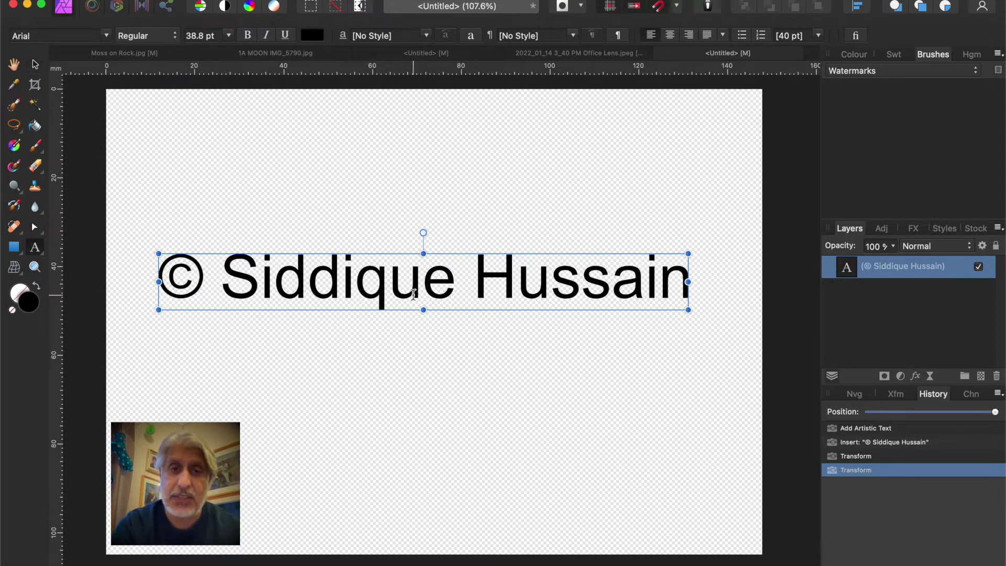
{"action": "double_click", "coordinate": [412, 295]}
{"action": "left_click", "coordinate": [414, 286]}
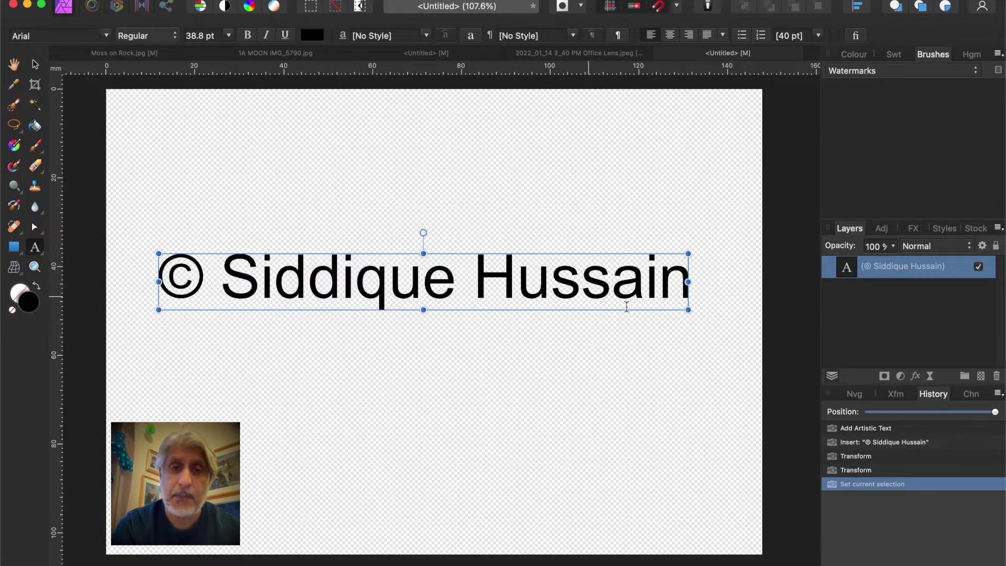
{"action": "left_click", "coordinate": [684, 277]}
{"action": "left_click_drag", "start_coordinate": [684, 278], "coordinate": [147, 277]}
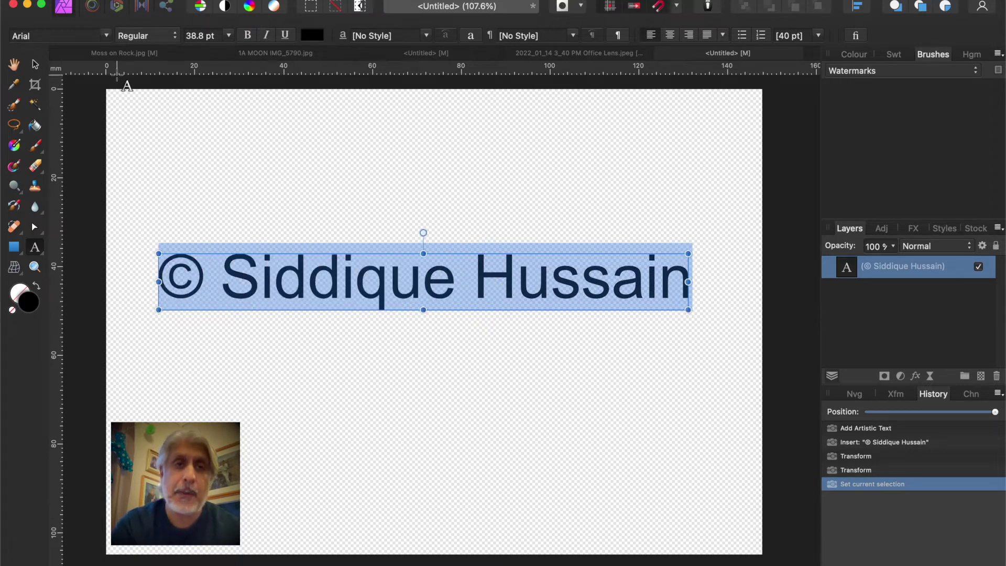
{"action": "left_click", "coordinate": [105, 37]}
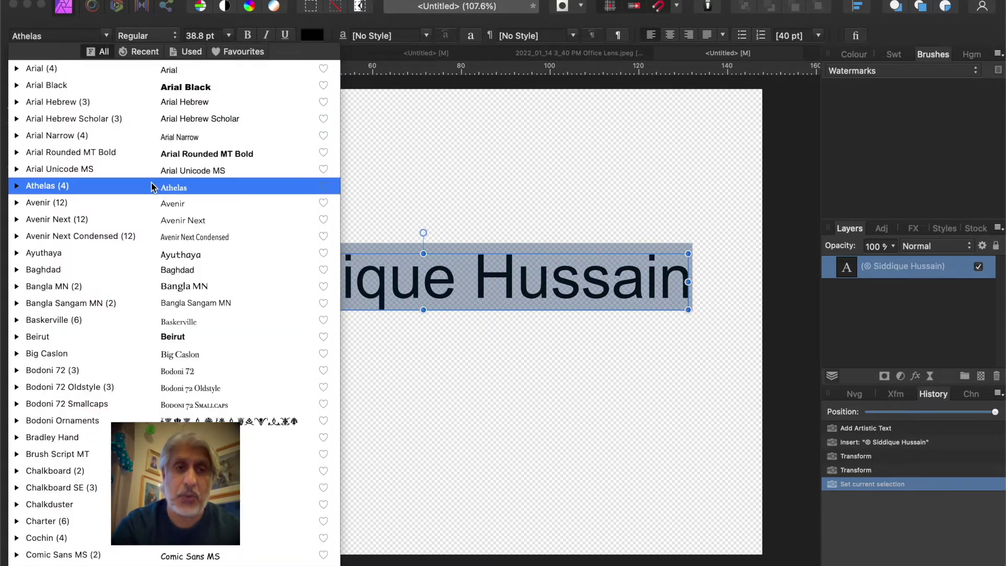
{"action": "scroll", "coordinate": [157, 269], "scroll_direction": "down", "scroll_amount": 8}
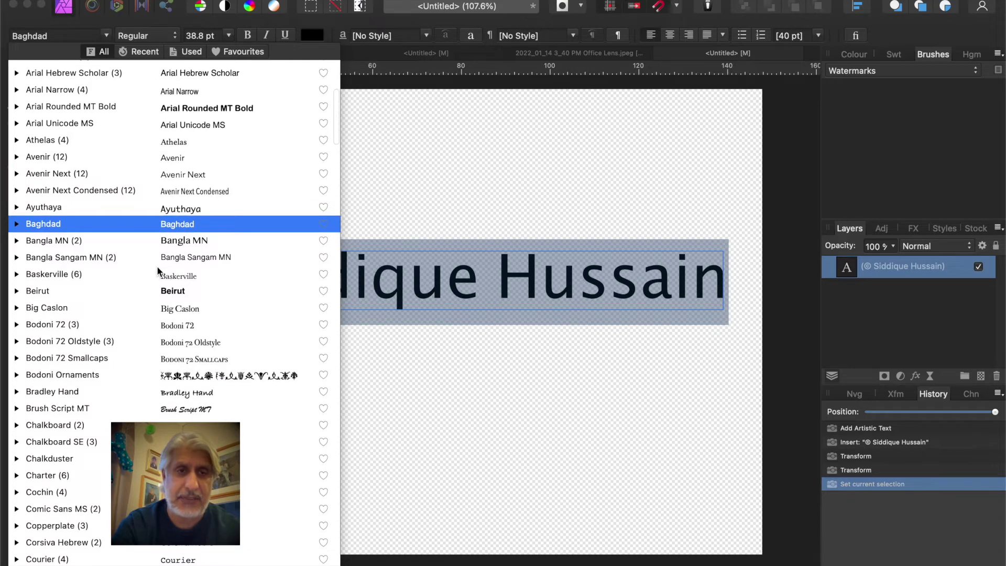
{"action": "scroll", "coordinate": [157, 270], "scroll_direction": "down", "scroll_amount": 4}
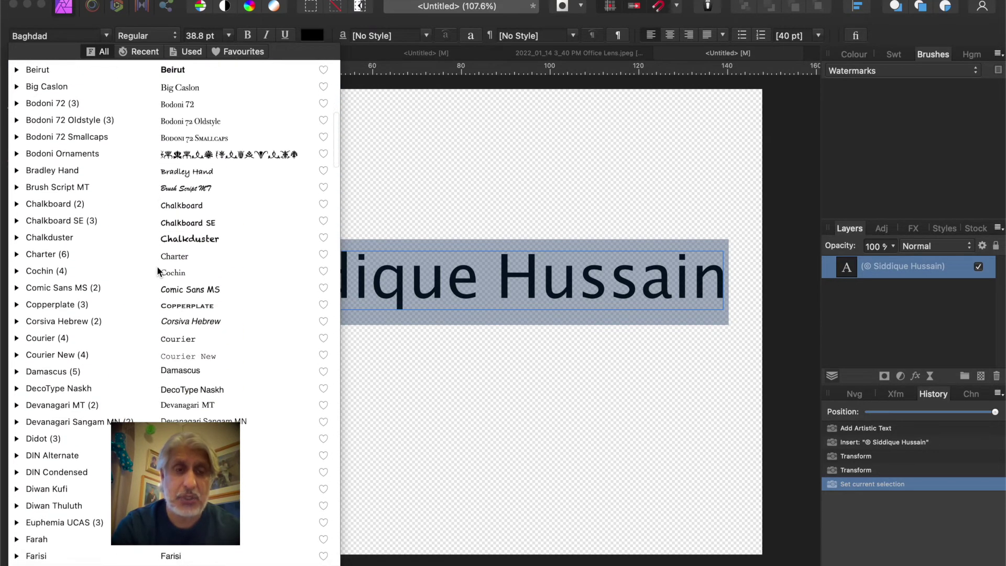
{"action": "scroll", "coordinate": [157, 270], "scroll_direction": "down", "scroll_amount": 15}
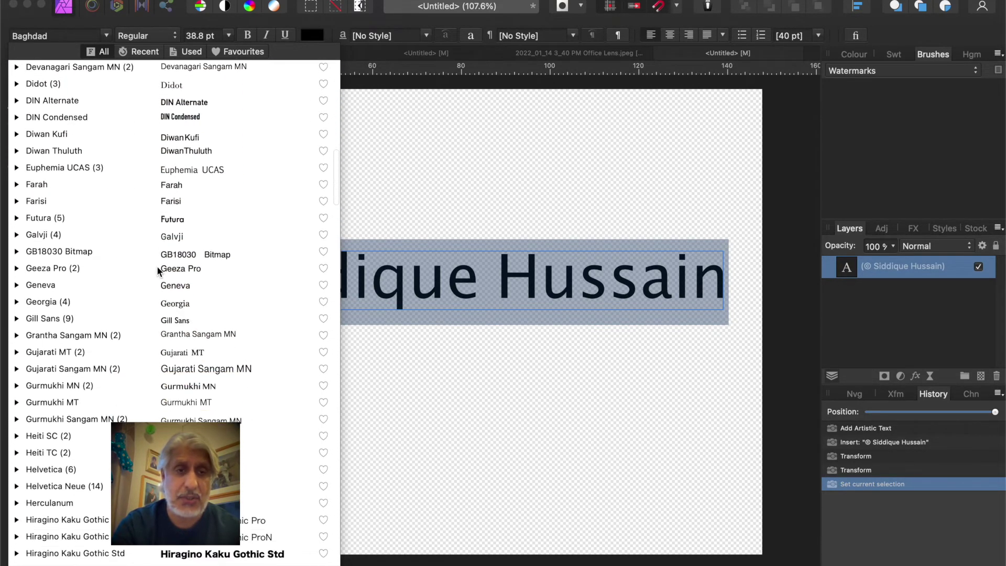
{"action": "scroll", "coordinate": [157, 270], "scroll_direction": "down", "scroll_amount": 17}
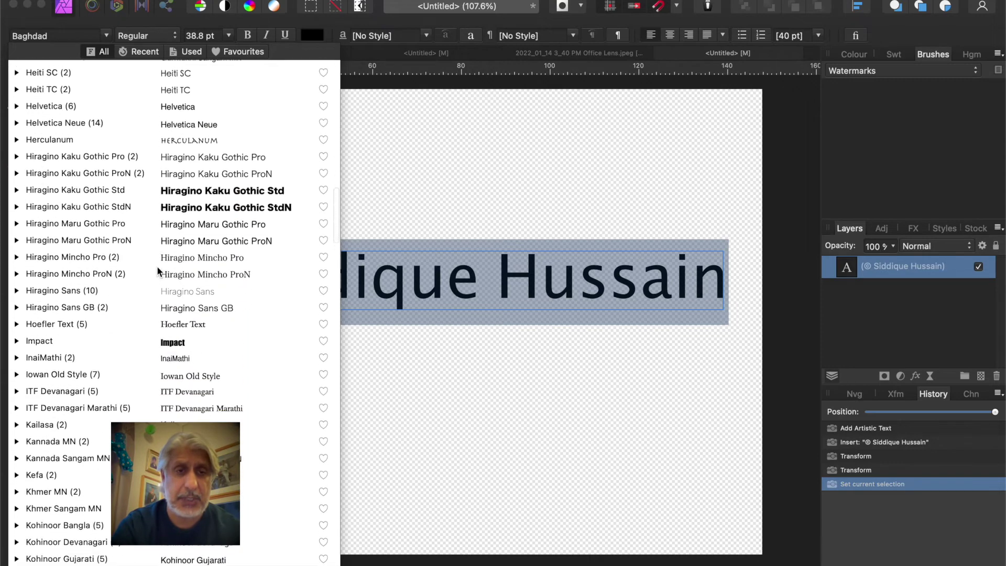
{"action": "scroll", "coordinate": [156, 266], "scroll_direction": "down", "scroll_amount": 6}
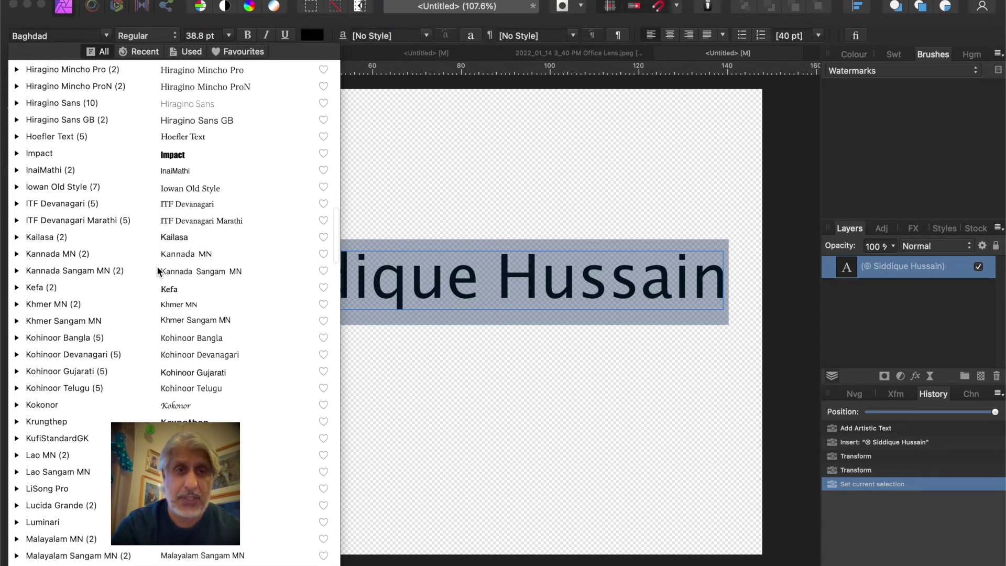
{"action": "scroll", "coordinate": [156, 266], "scroll_direction": "down", "scroll_amount": 20}
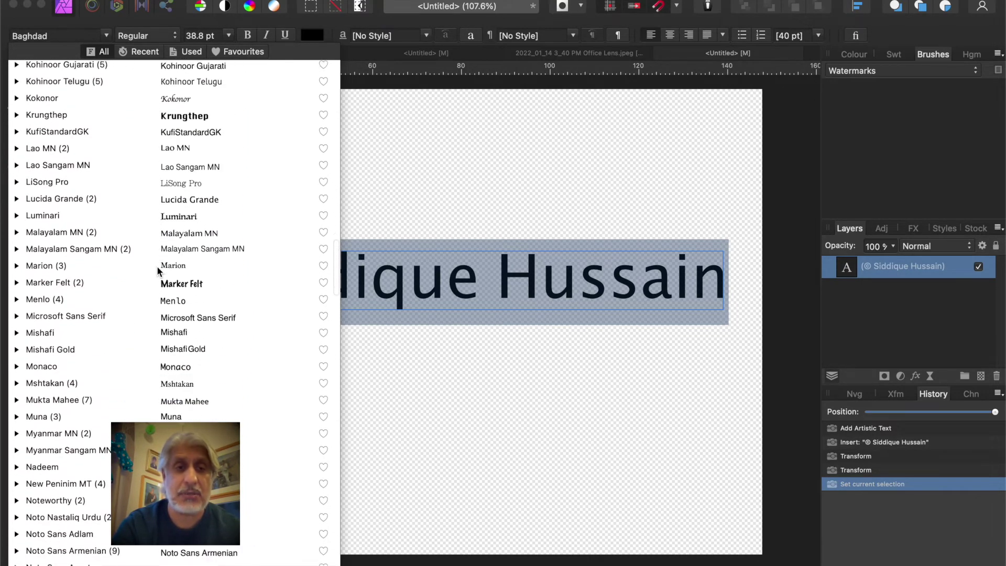
{"action": "scroll", "coordinate": [156, 265], "scroll_direction": "down", "scroll_amount": 20}
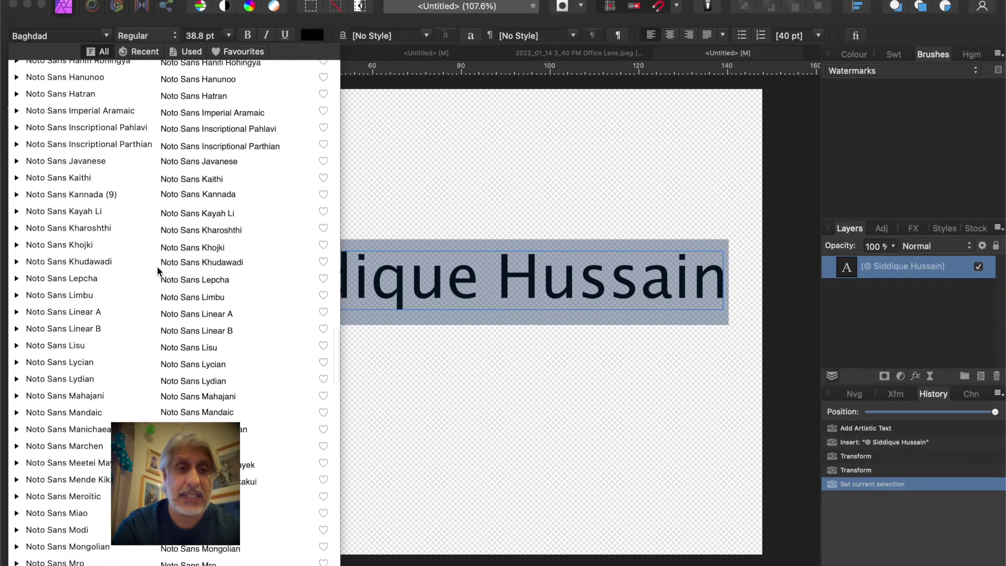
{"action": "scroll", "coordinate": [157, 271], "scroll_direction": "down", "scroll_amount": 20}
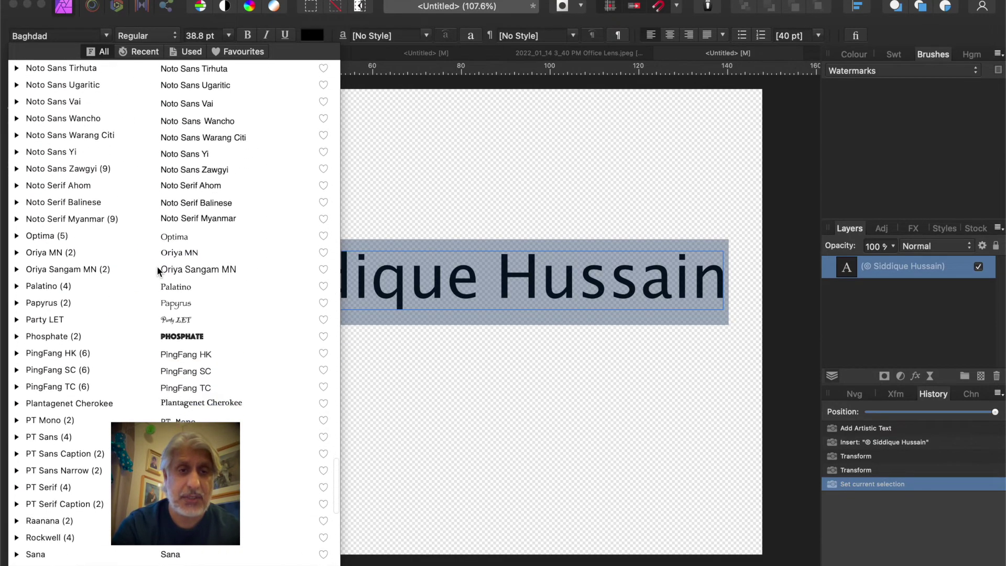
{"action": "scroll", "coordinate": [157, 270], "scroll_direction": "down", "scroll_amount": 1}
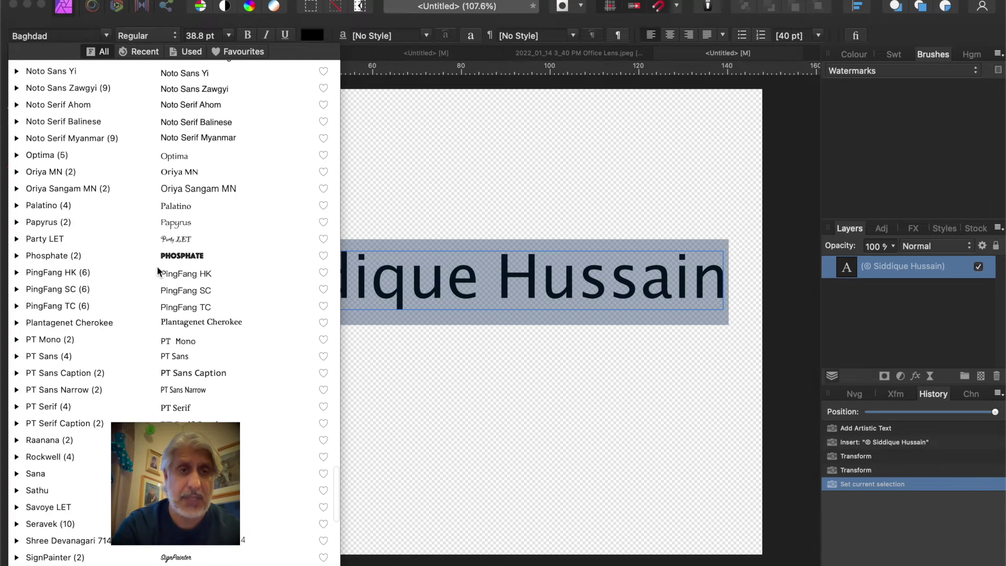
{"action": "scroll", "coordinate": [157, 269], "scroll_direction": "down", "scroll_amount": 1}
{"action": "scroll", "coordinate": [157, 270], "scroll_direction": "down", "scroll_amount": 3}
{"action": "scroll", "coordinate": [156, 266], "scroll_direction": "down", "scroll_amount": 9}
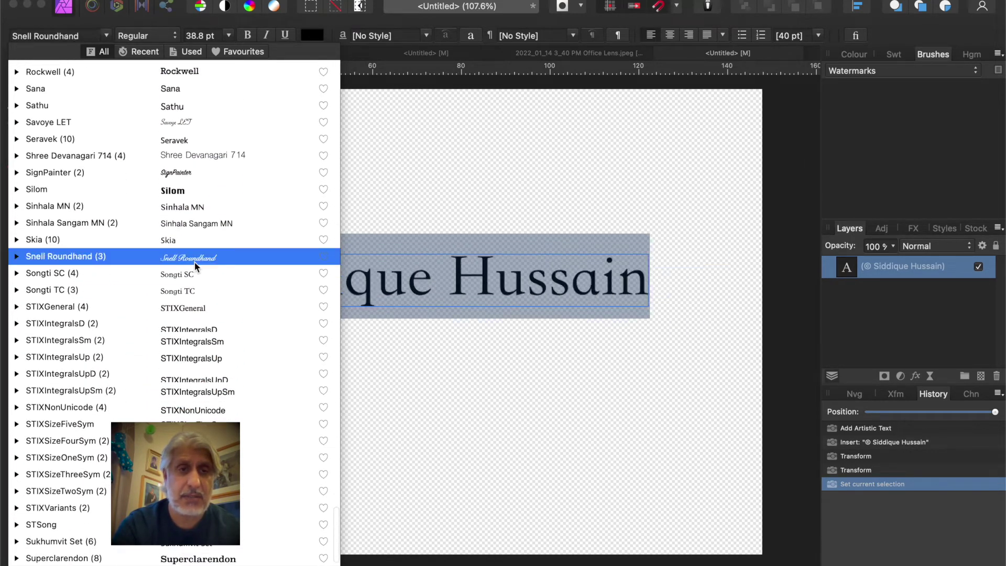
{"action": "left_click", "coordinate": [184, 256]}
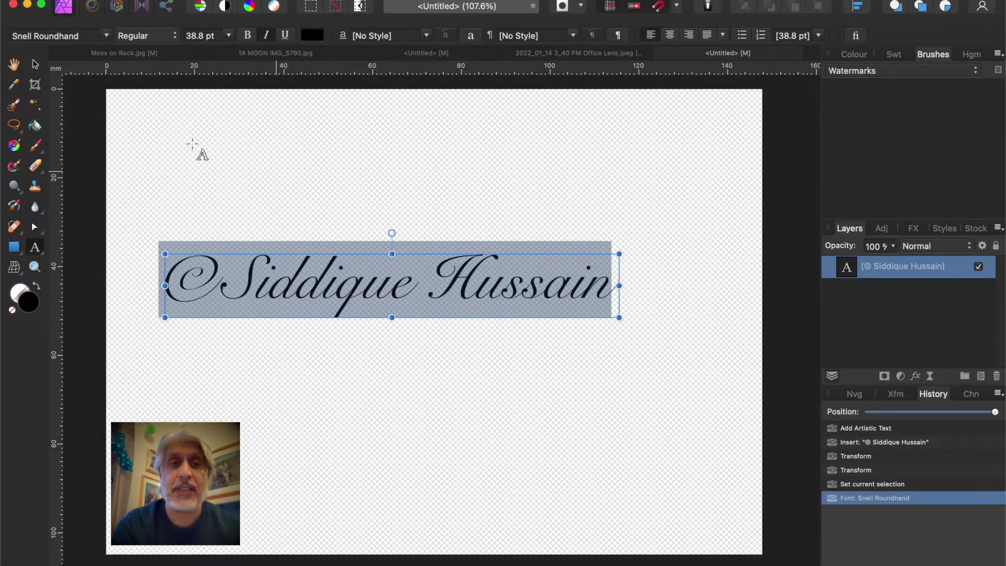
{"action": "left_click", "coordinate": [35, 65]}
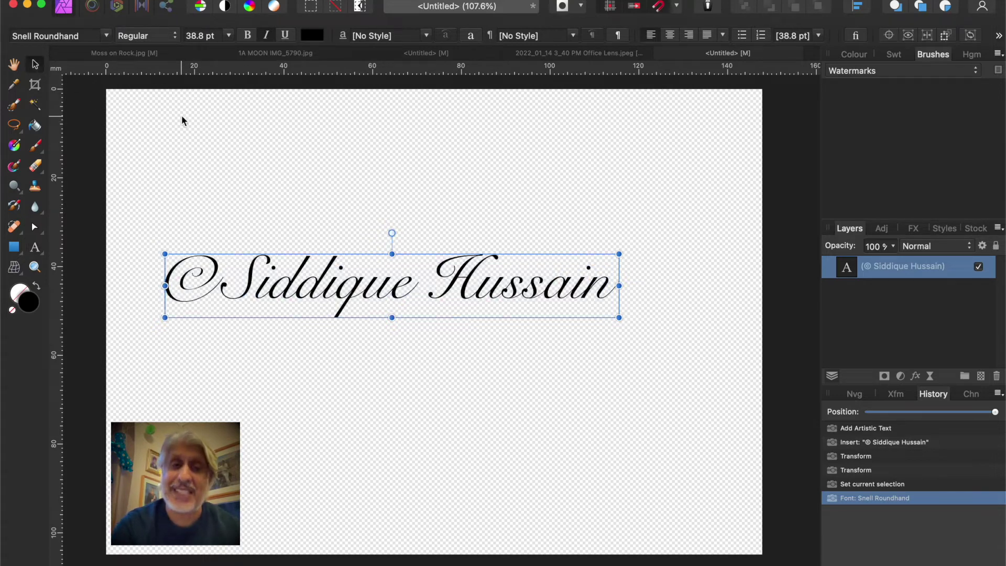
Open the export settings for the copyright text document, compare the JPEG and PNG options, and choose PNG
{"action": "left_click", "coordinate": [125, 1]}
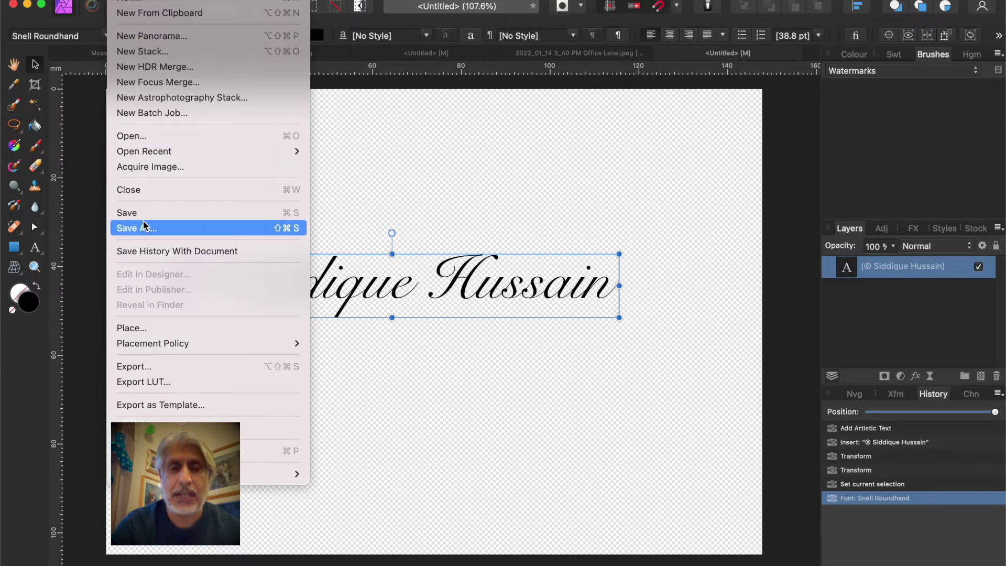
{"action": "left_click", "coordinate": [151, 367]}
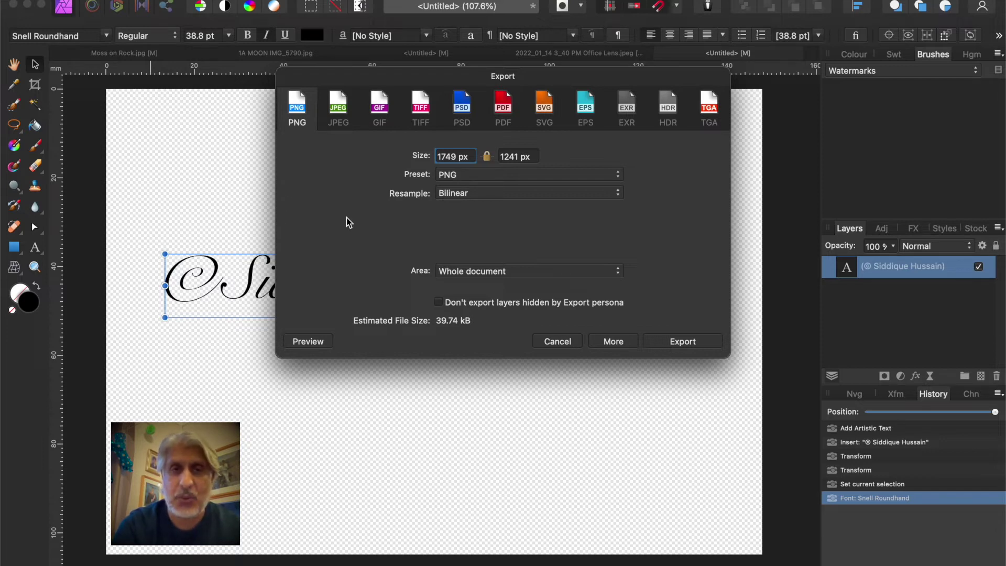
{"action": "left_click", "coordinate": [340, 111]}
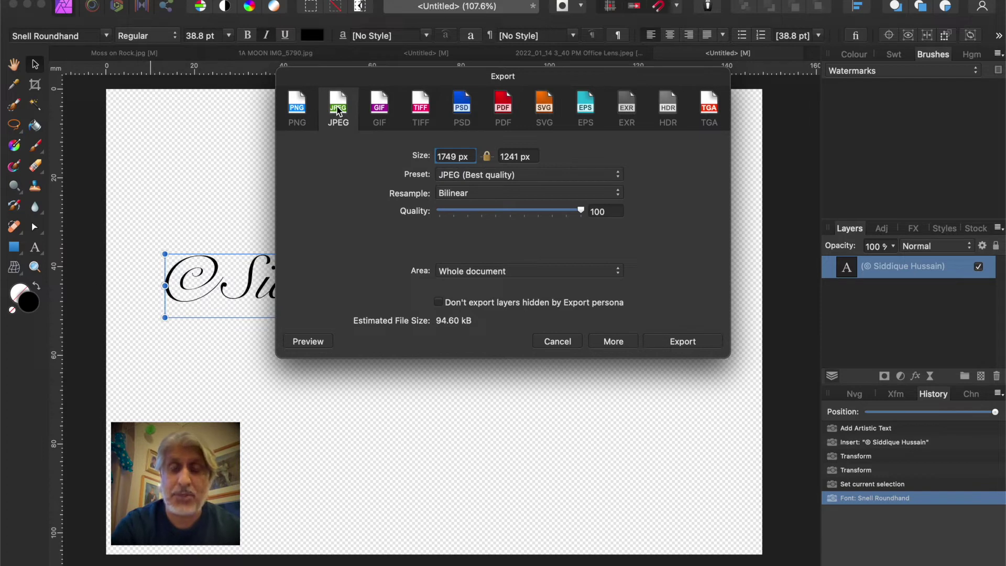
{"action": "left_click", "coordinate": [297, 110]}
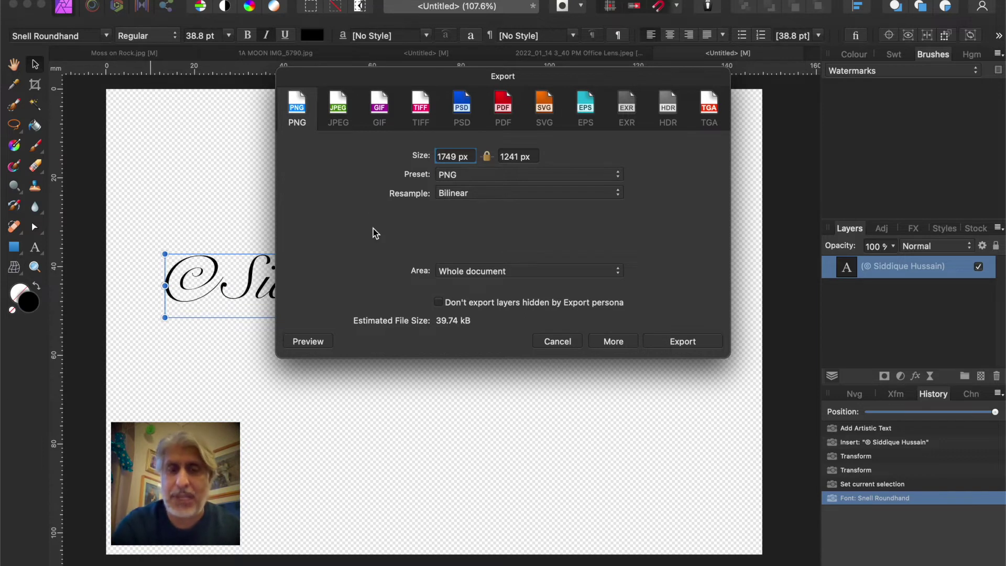
{"action": "left_click", "coordinate": [338, 123]}
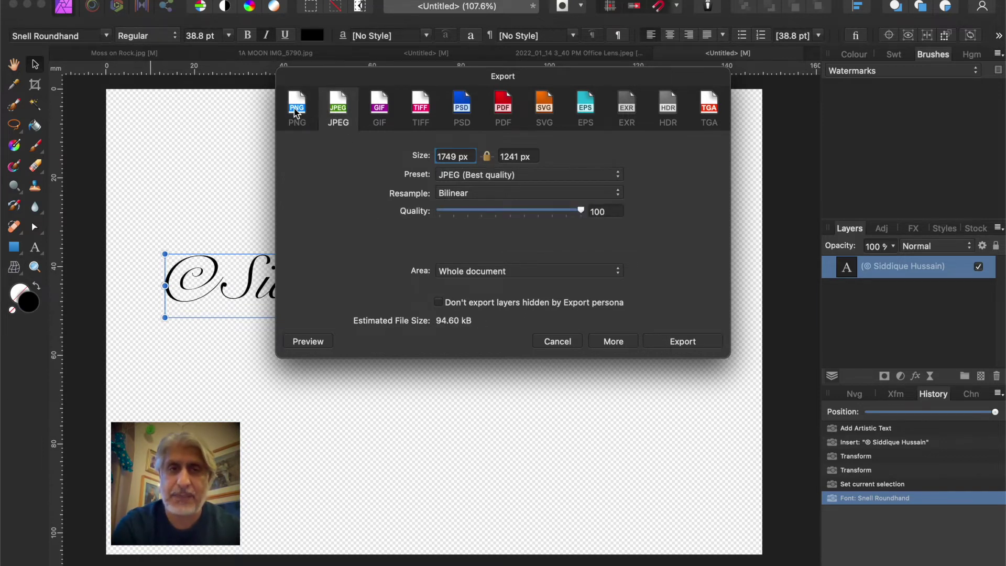
{"action": "left_click", "coordinate": [297, 110]}
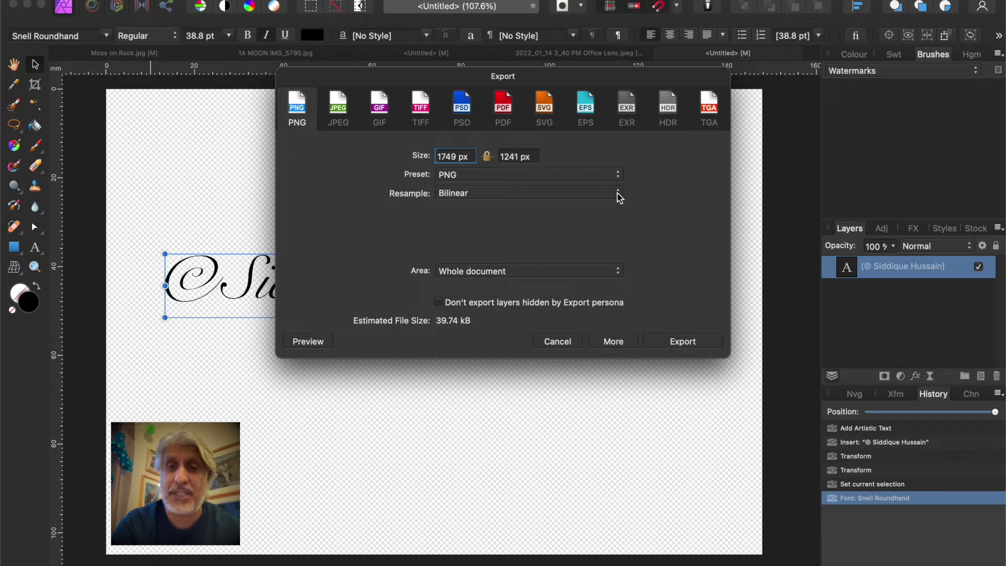
Set the export area to Selection Only, preview the copyright text, and proceed with the PNG export
{"action": "left_click", "coordinate": [620, 275]}
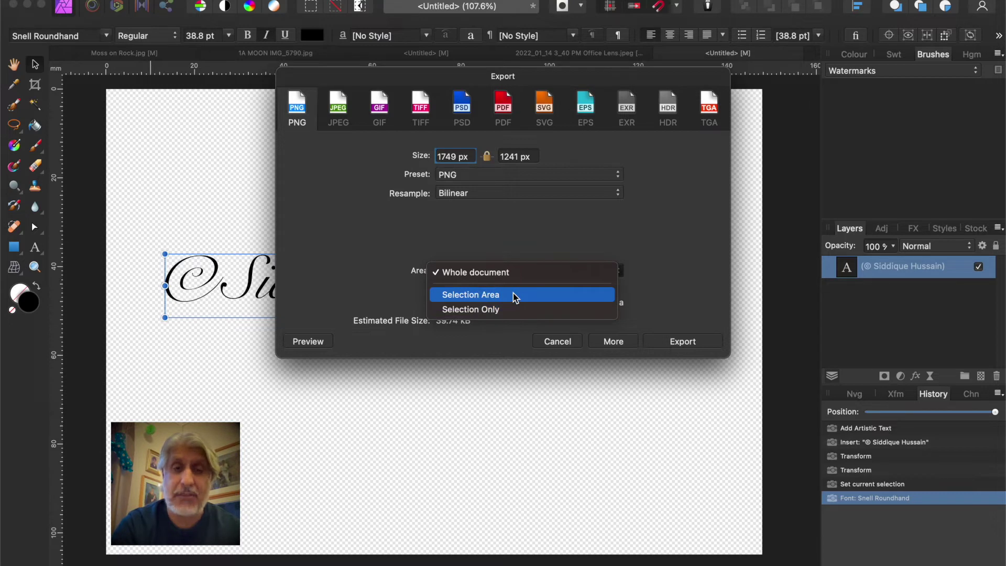
{"action": "left_click", "coordinate": [490, 313]}
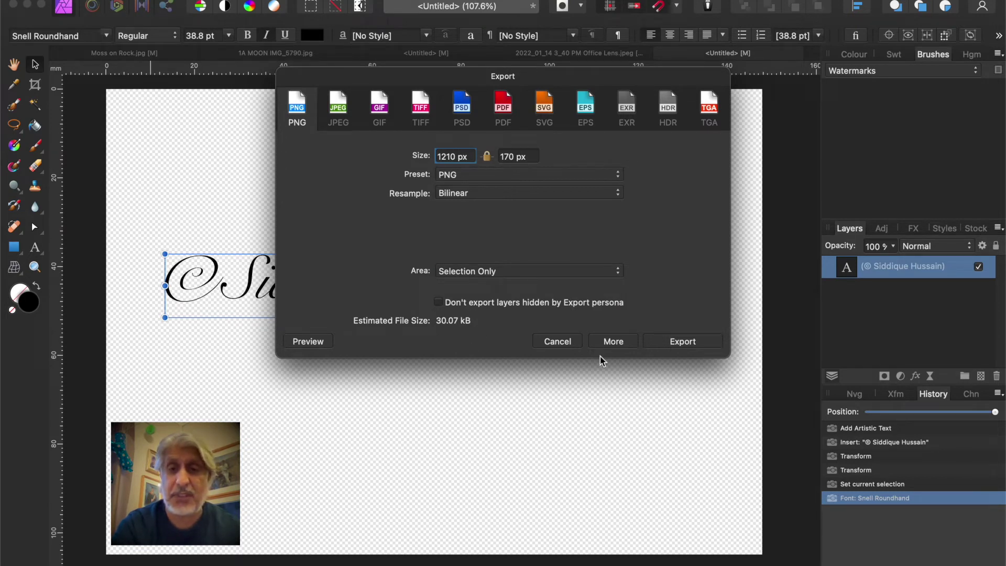
{"action": "left_click", "coordinate": [308, 342]}
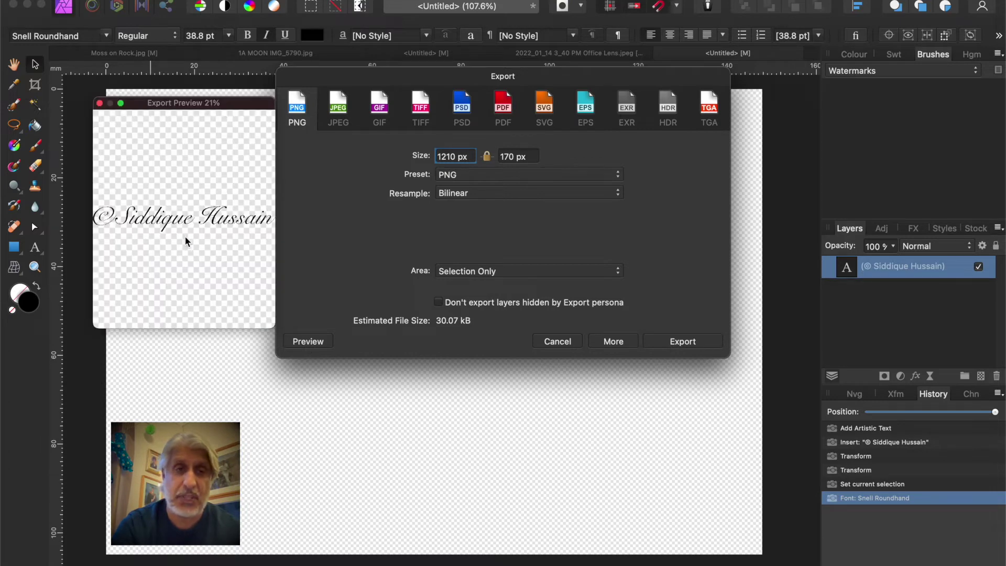
{"action": "left_click", "coordinate": [312, 343]}
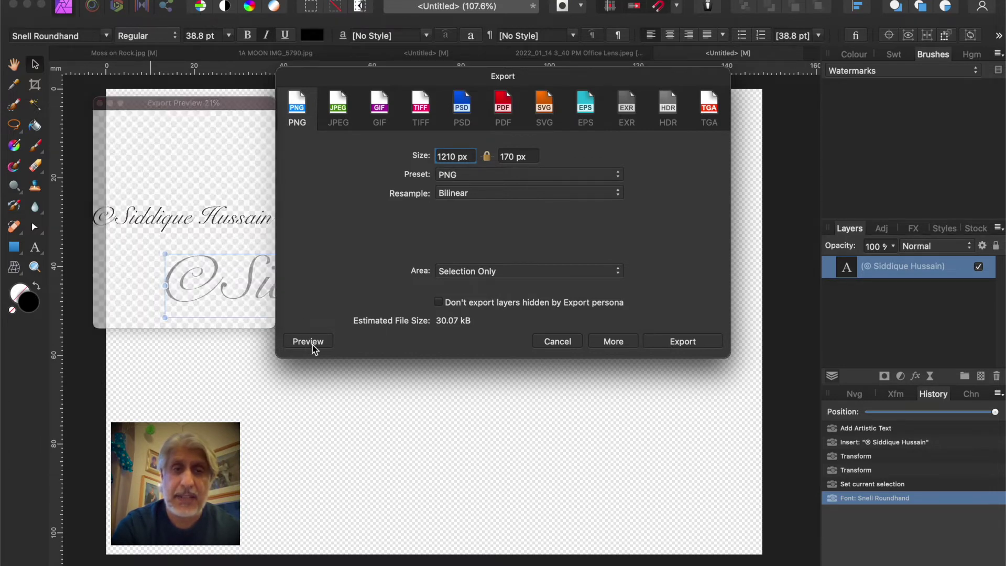
{"action": "left_click", "coordinate": [683, 341]}
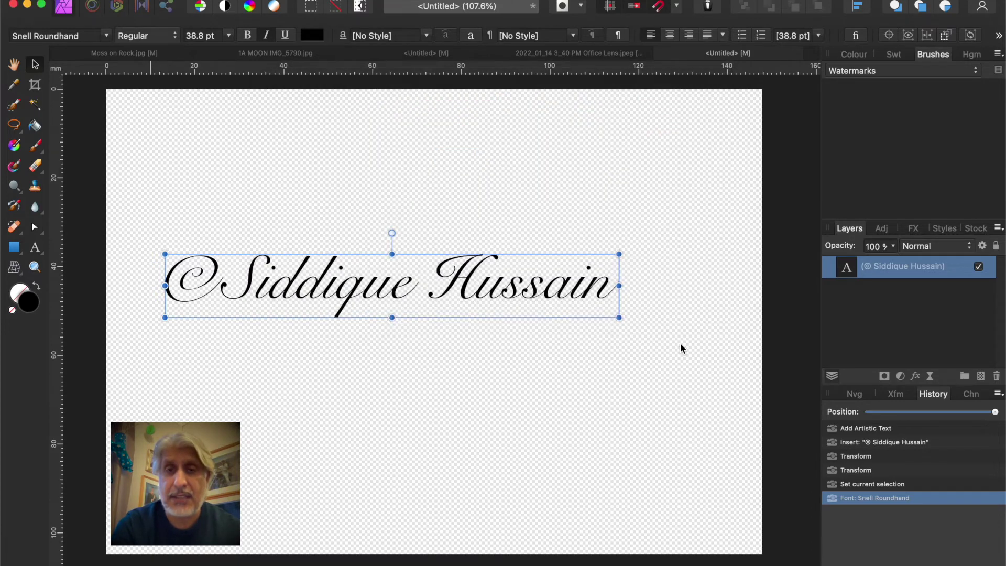
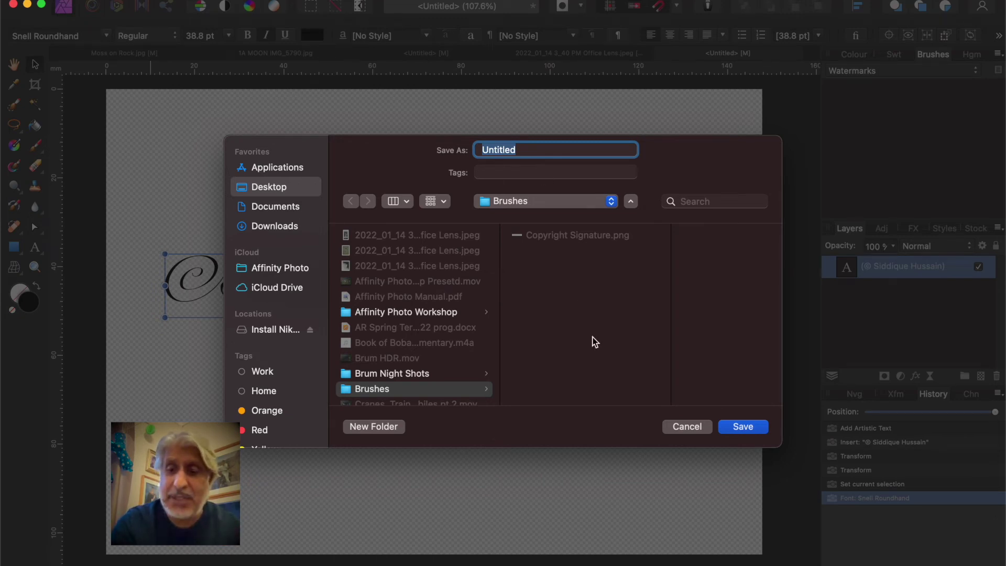
Name the exported PNG file Copyright Watermark
{"action": "key", "text": "BackSpace"}
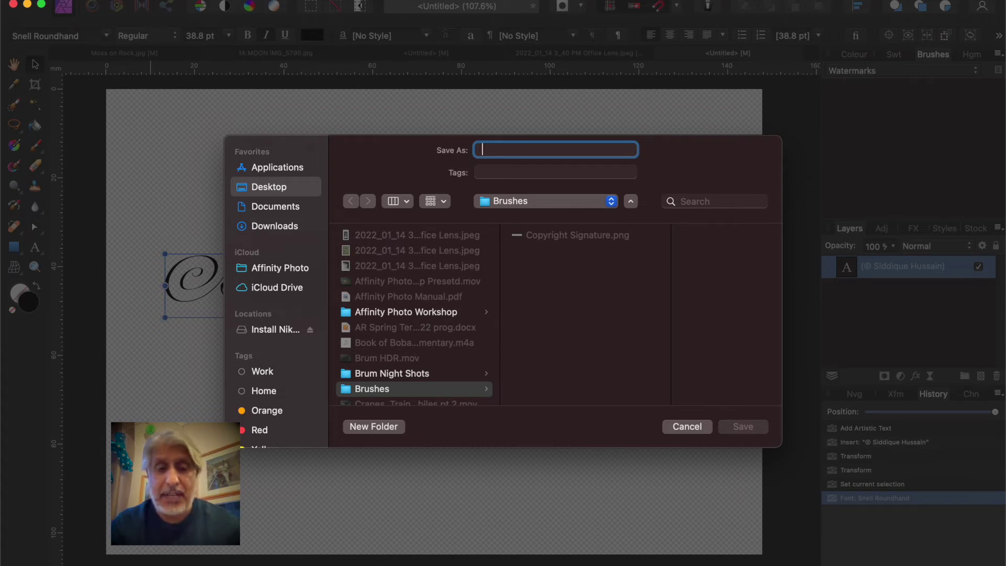
{"action": "type", "text": "Copyright"}
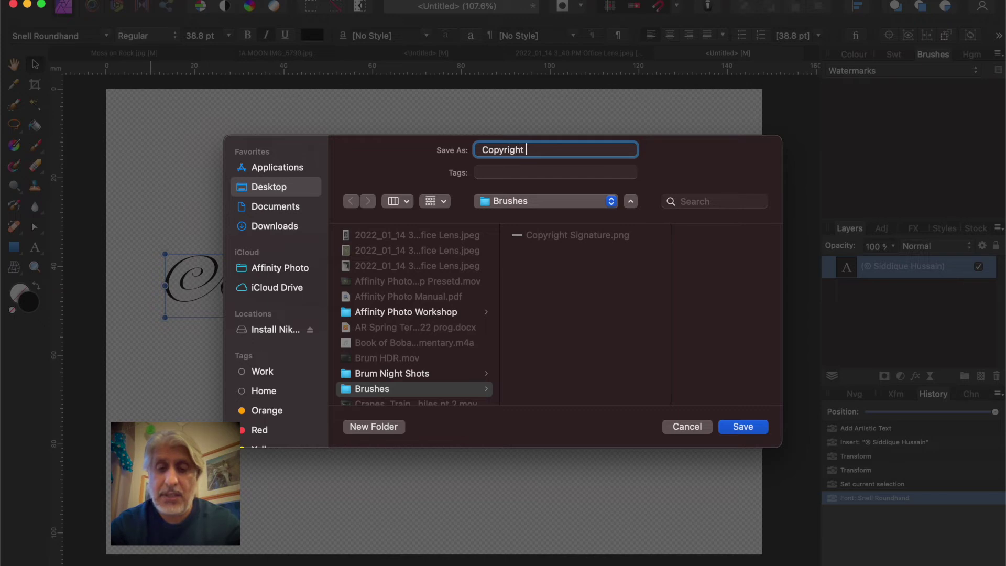
{"action": "type", "text": " Name"}
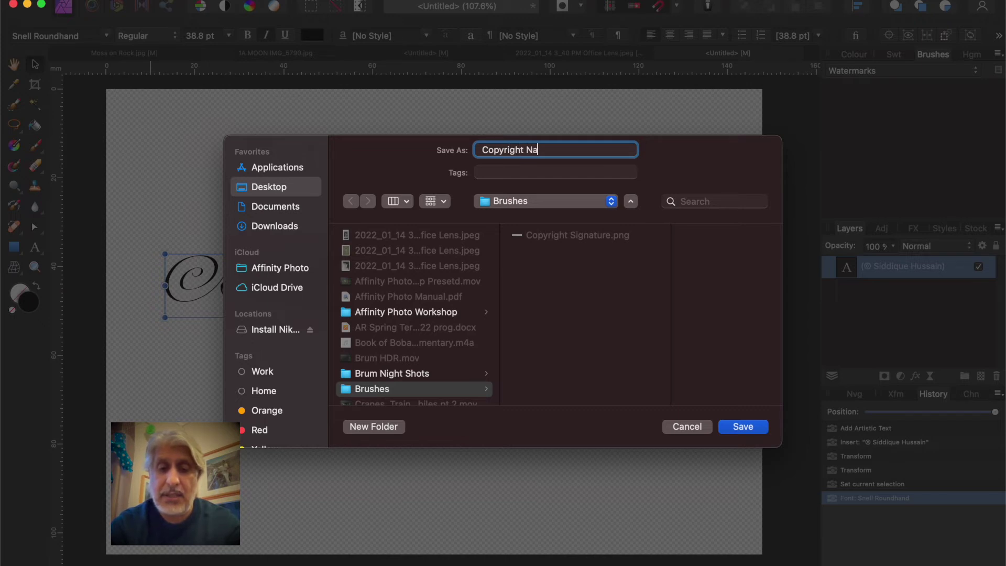
{"action": "key", "text": "BackSpace"}
{"action": "key", "text": "BackSpace"}
{"action": "key", "text": "BackSpace"}
{"action": "key", "text": "BackSpace"}
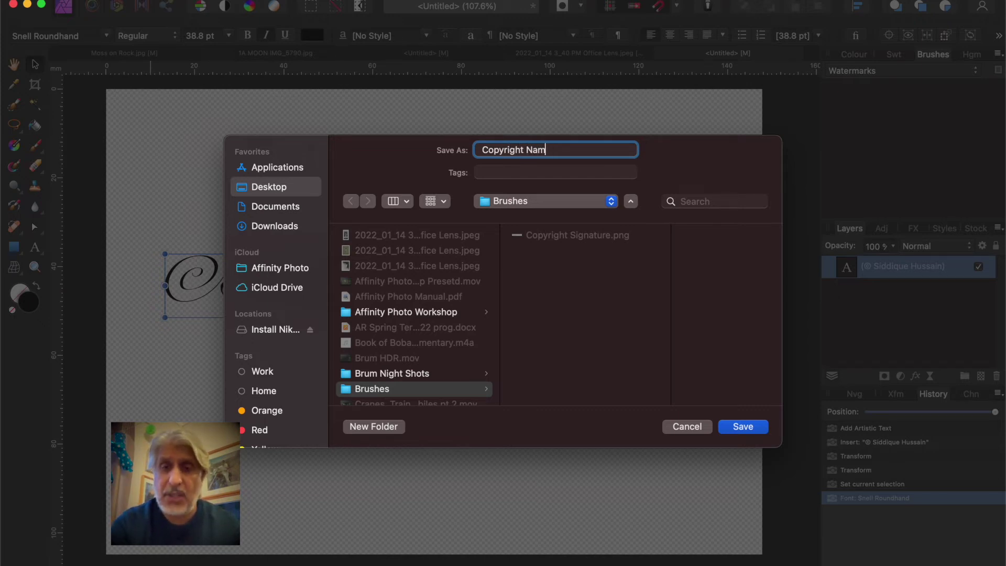
{"action": "type", "text": "Wat"}
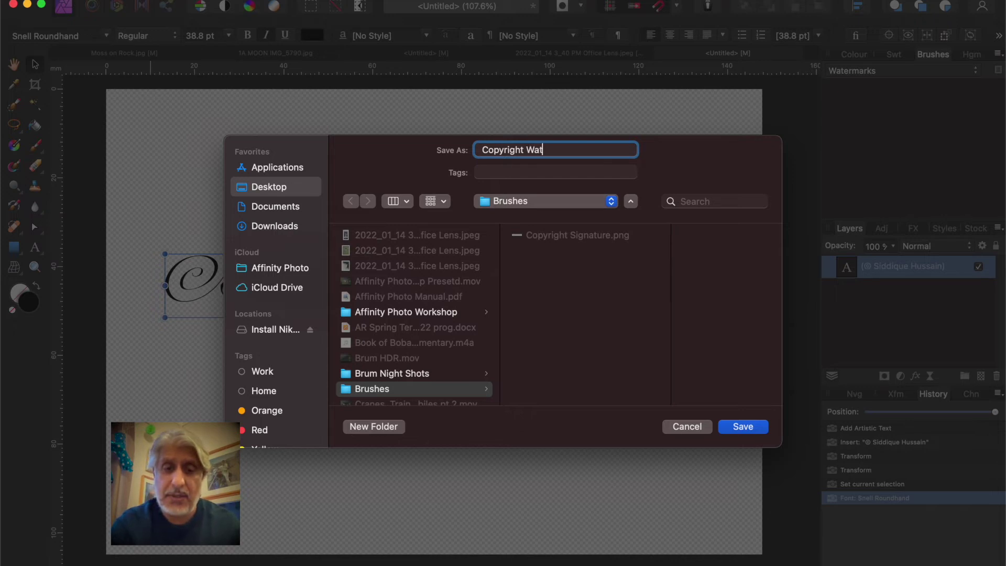
{"action": "type", "text": "ermark"}
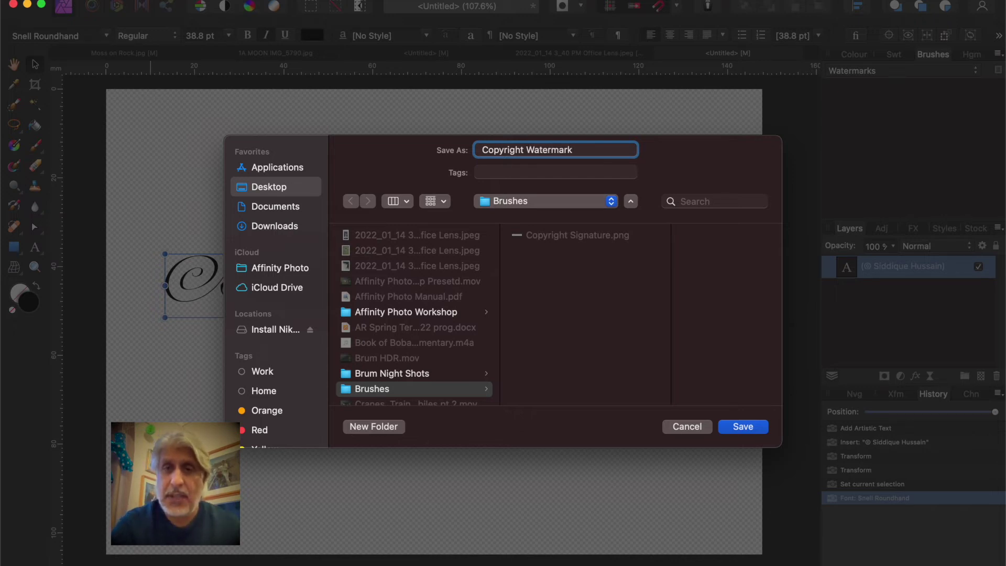
Save the PNG in the Brushes folder and close the copyright text document without saving it
{"action": "left_click", "coordinate": [605, 203]}
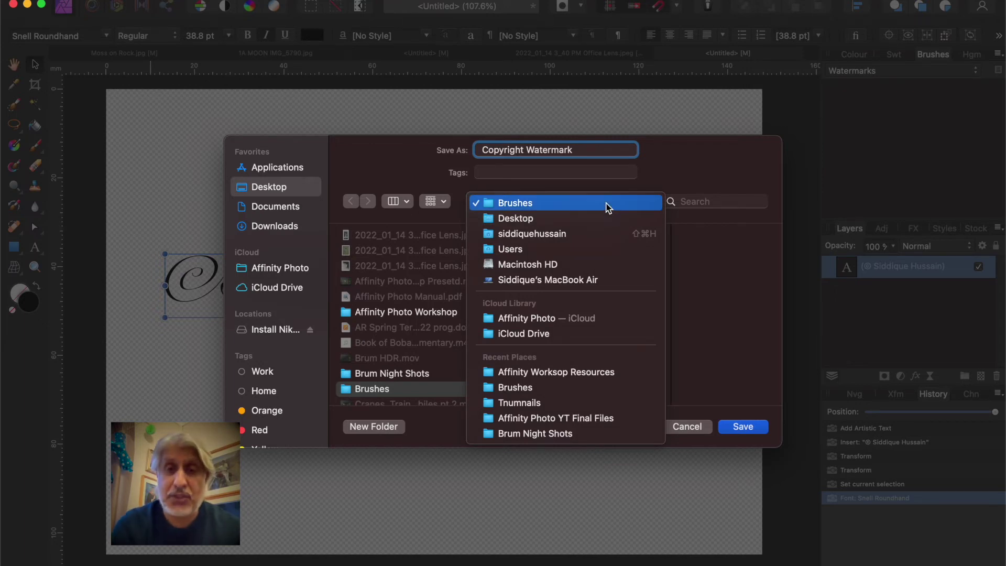
{"action": "left_click", "coordinate": [665, 162]}
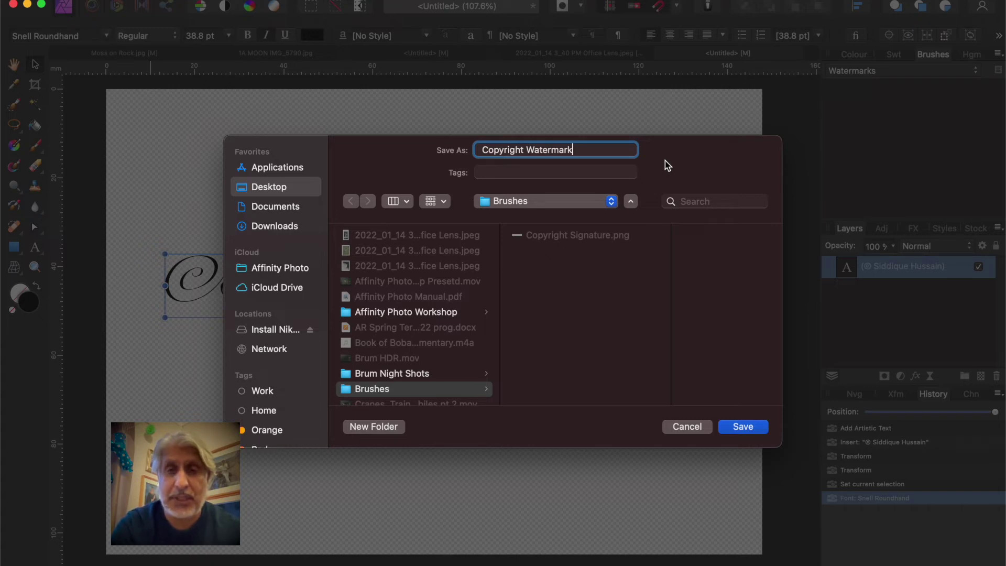
{"action": "left_click", "coordinate": [611, 202]}
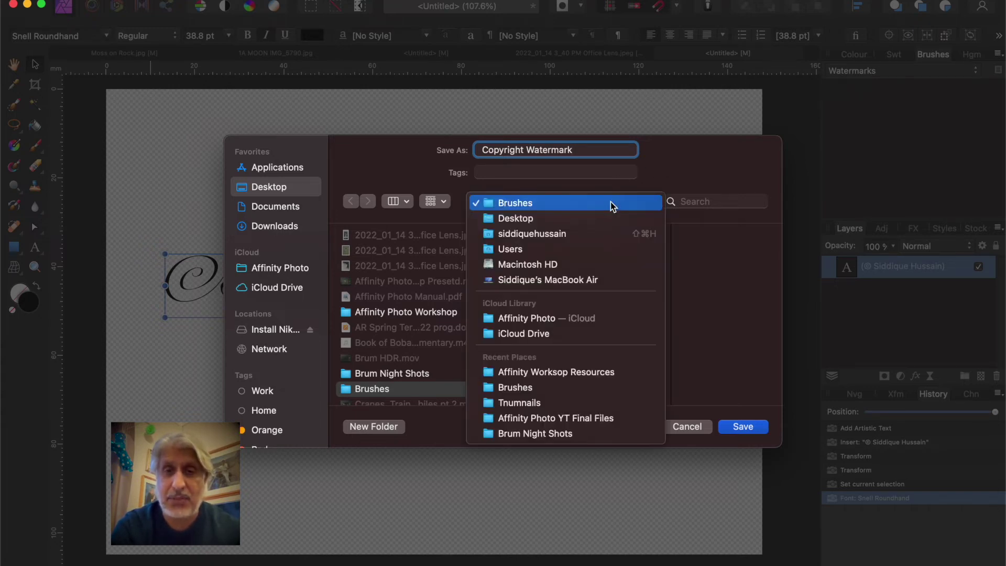
{"action": "left_click", "coordinate": [523, 204]}
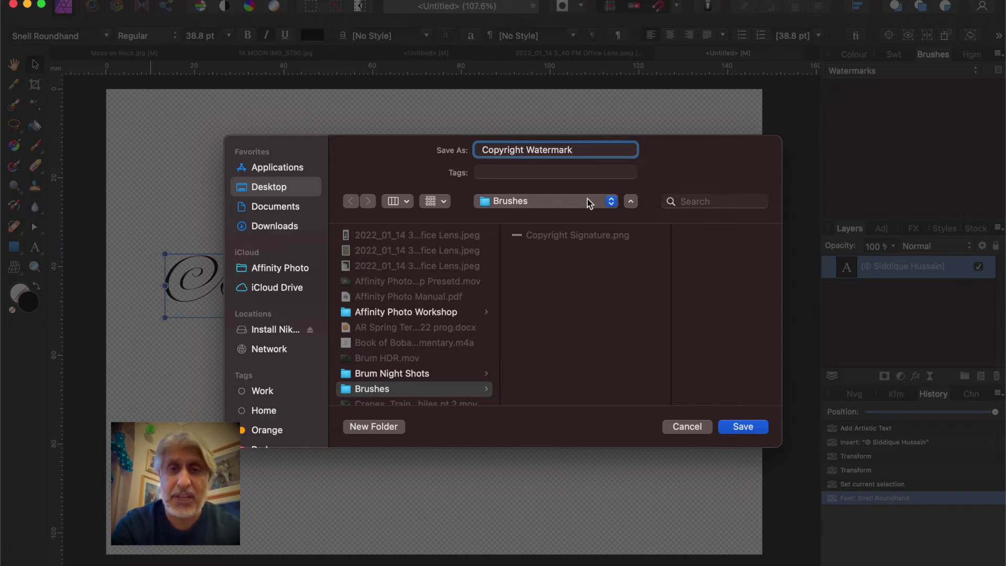
{"action": "left_click", "coordinate": [740, 427]}
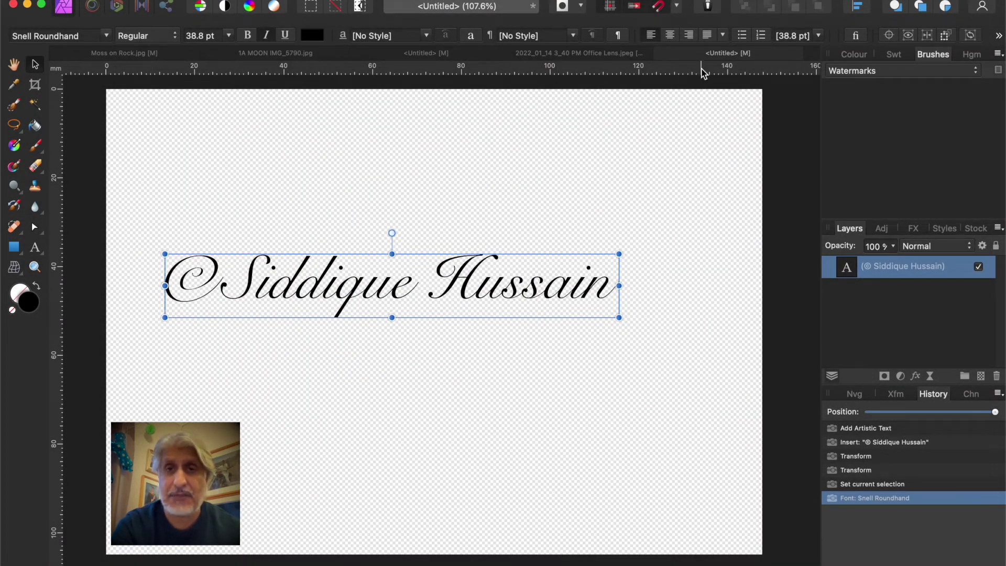
{"action": "left_click", "coordinate": [660, 54]}
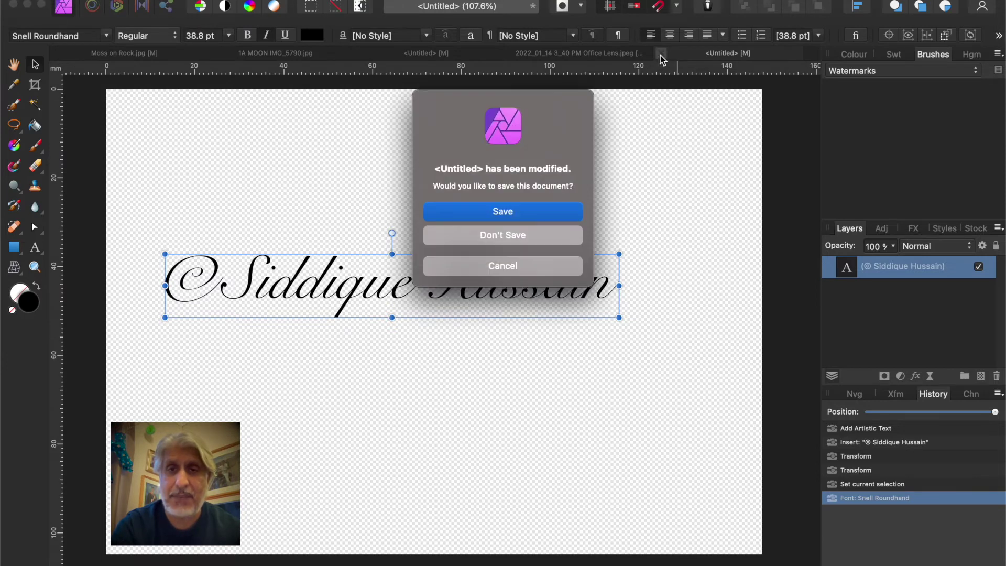
{"action": "left_click", "coordinate": [491, 236]}
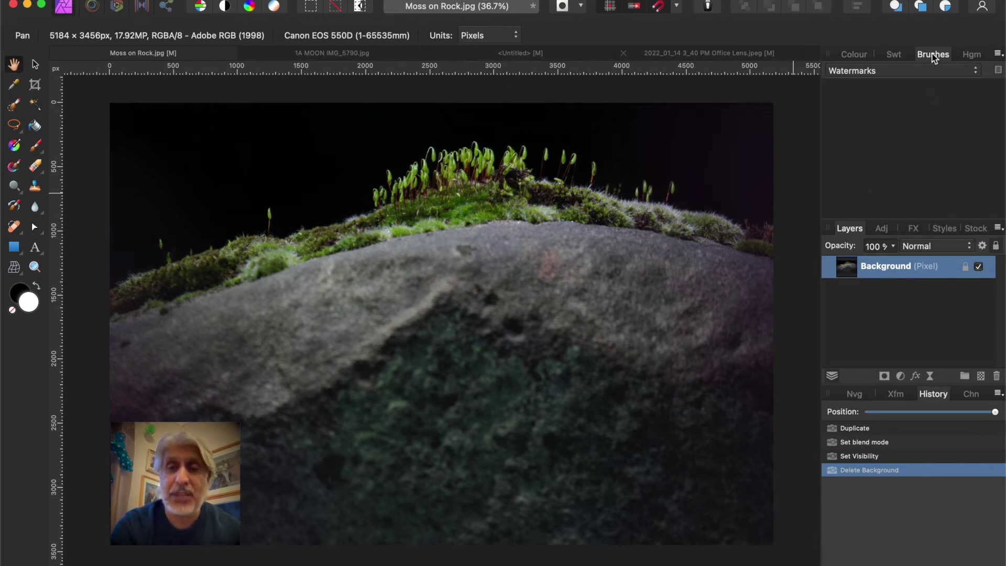
In the Basic brush category, create a new image brush from Copyright Watermark.png in the Desktop's Brushes folder
{"action": "left_click", "coordinate": [978, 76]}
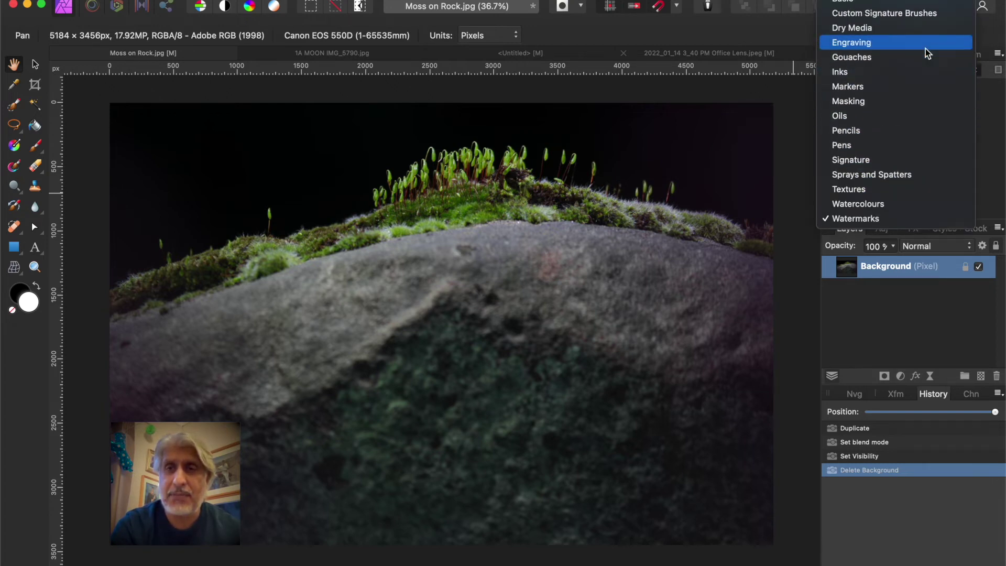
{"action": "left_click", "coordinate": [880, 4]}
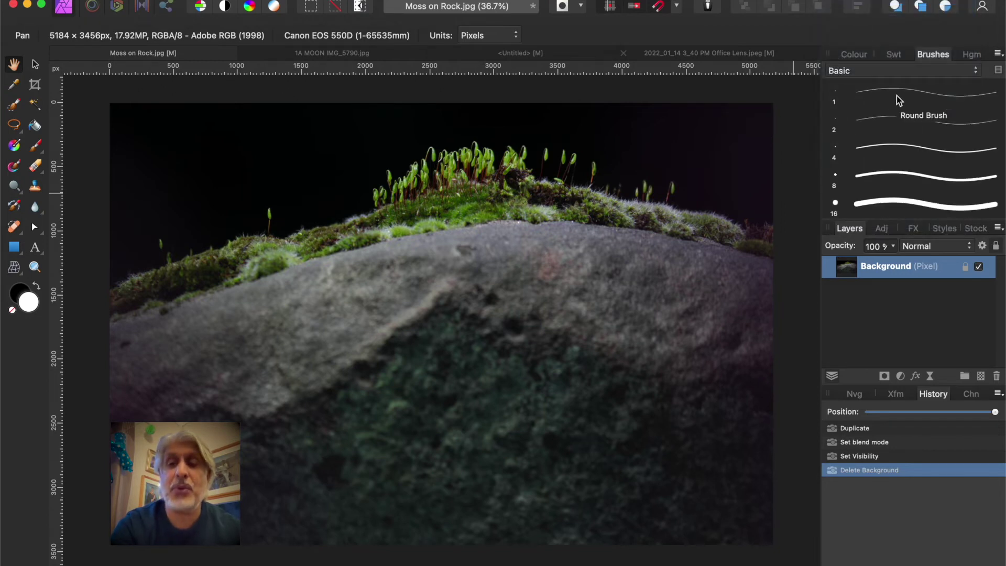
{"action": "left_click", "coordinate": [998, 55]}
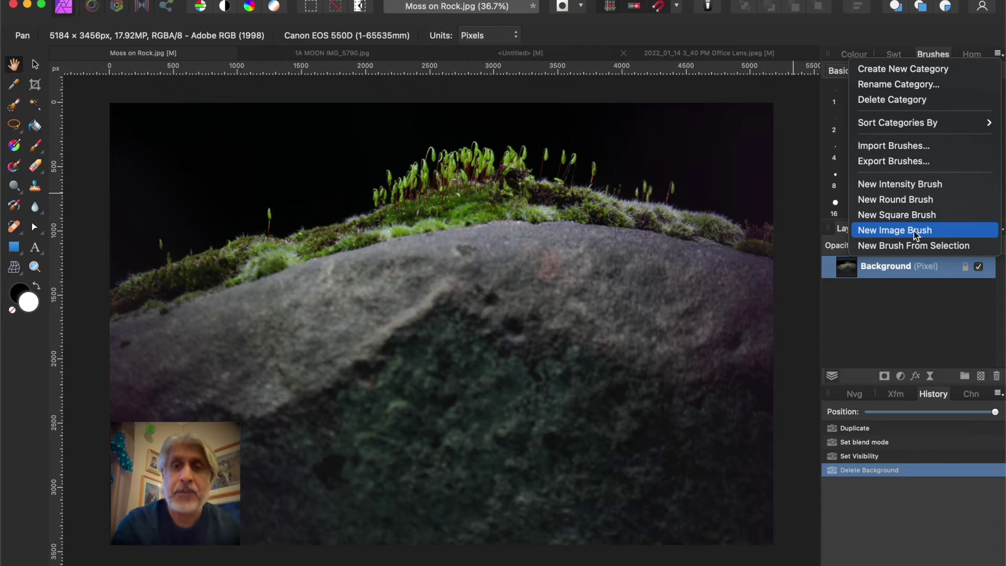
{"action": "left_click", "coordinate": [888, 231]}
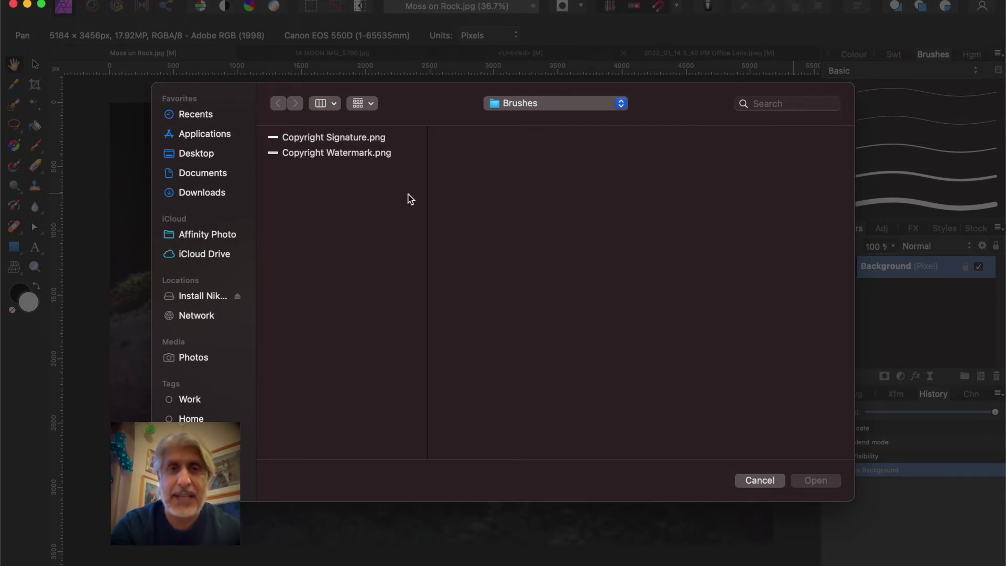
{"action": "left_click", "coordinate": [618, 104]}
{"action": "left_click", "coordinate": [566, 121]}
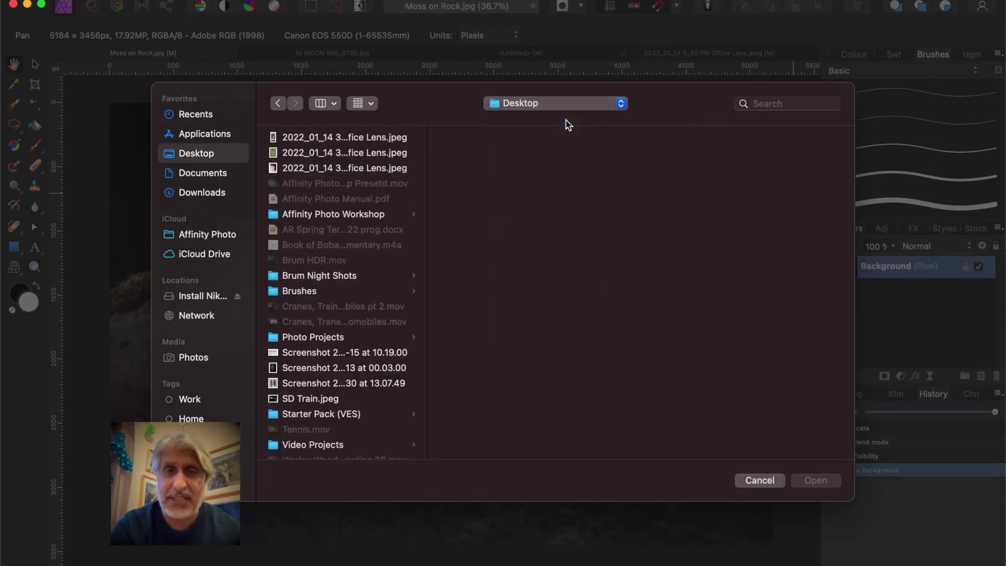
{"action": "scroll", "coordinate": [361, 248], "scroll_direction": "down", "scroll_amount": 1}
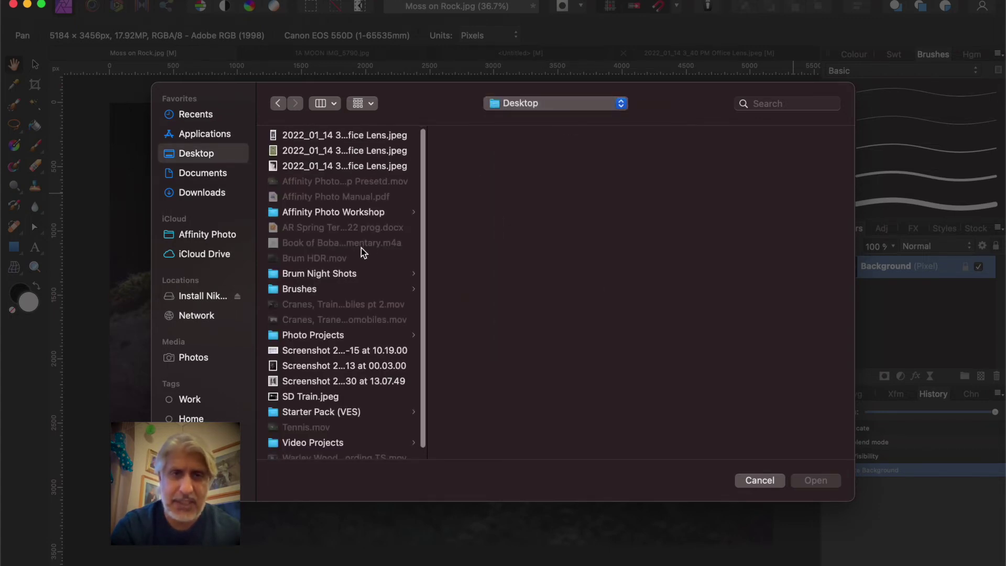
{"action": "left_click", "coordinate": [276, 291]}
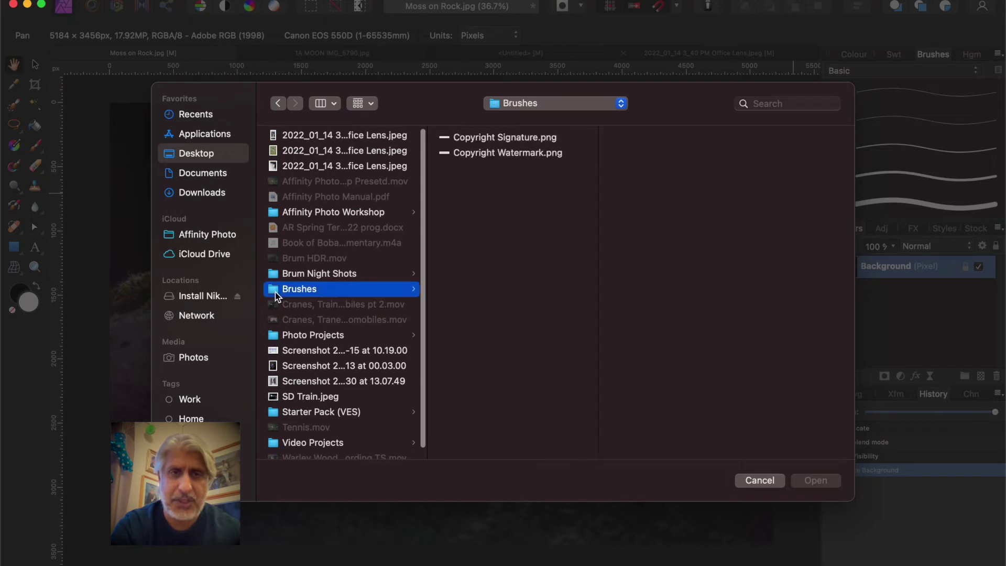
{"action": "left_click", "coordinate": [493, 154]}
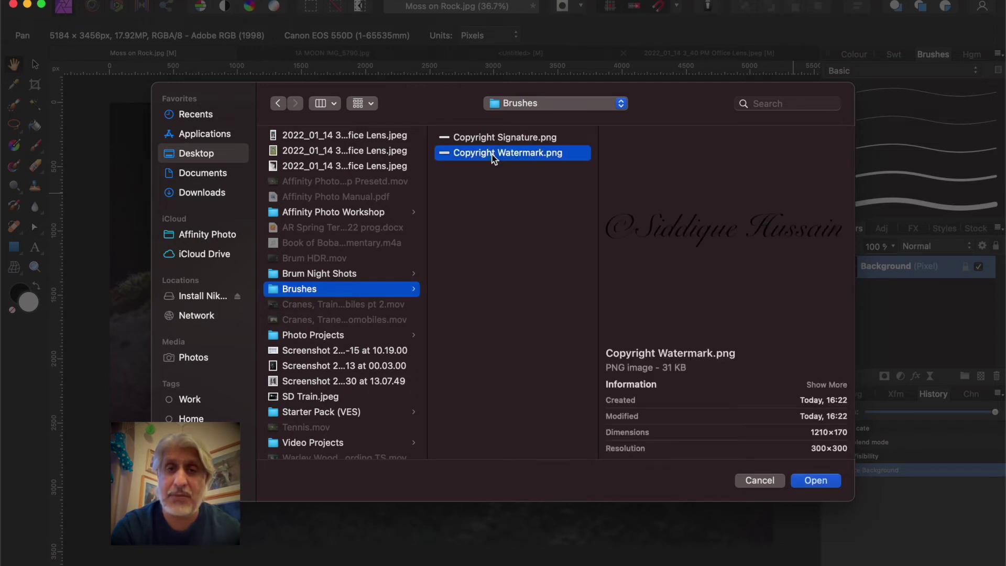
{"action": "left_click", "coordinate": [812, 481]}
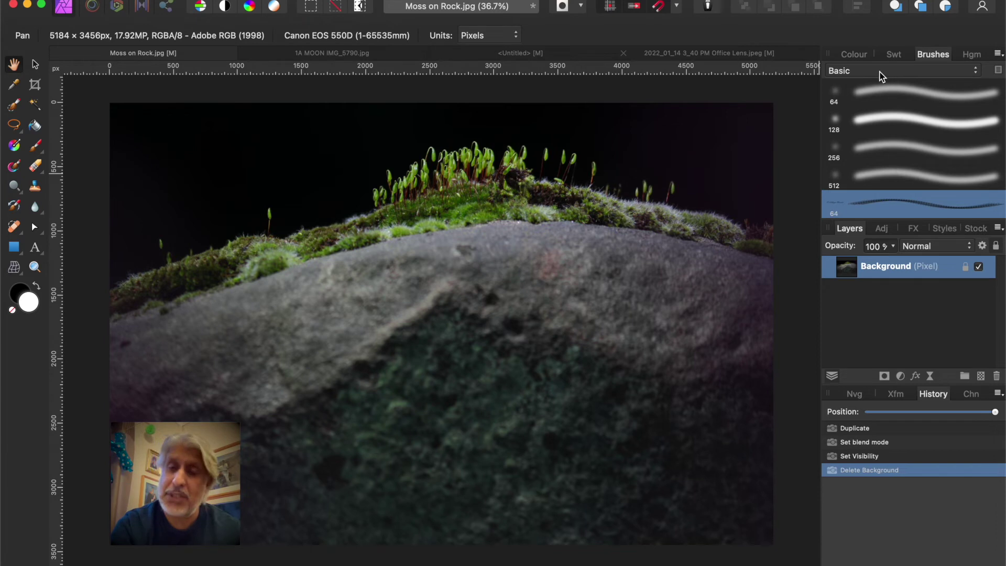
Move the new copyright brush from Basic to the Watermarks category and display that category
{"action": "right_click", "coordinate": [892, 209]}
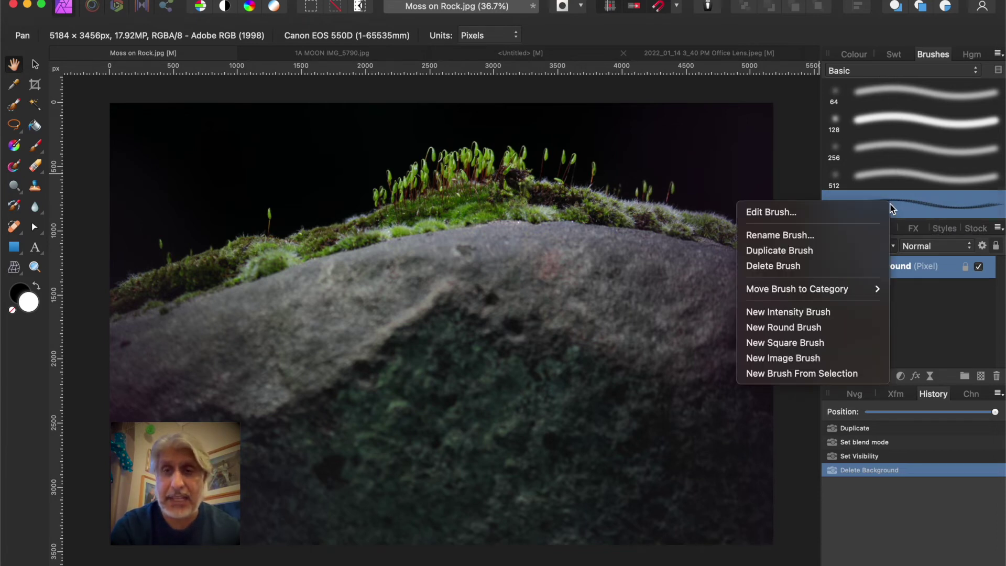
{"action": "mouse_move", "coordinate": [819, 290]}
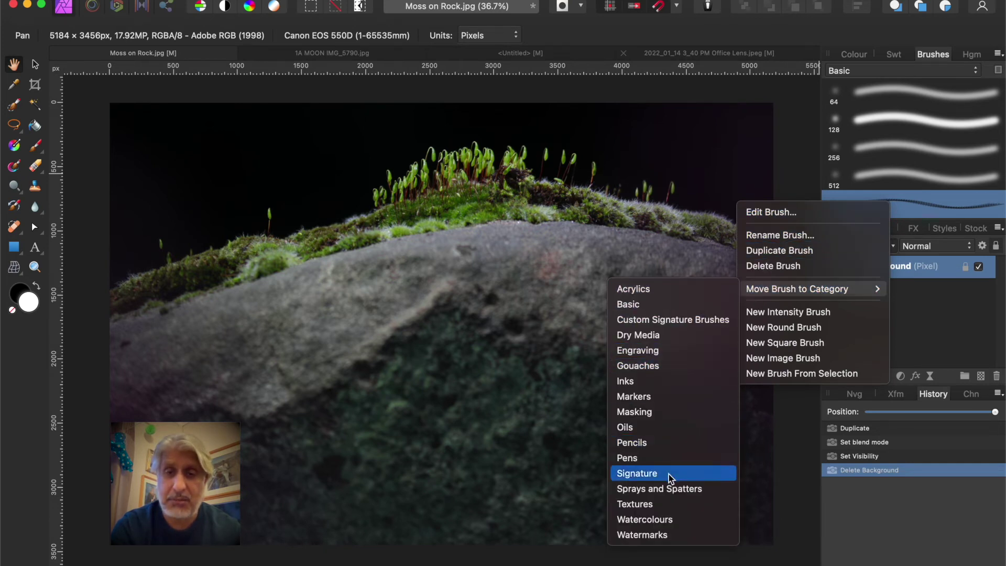
{"action": "left_click", "coordinate": [654, 535]}
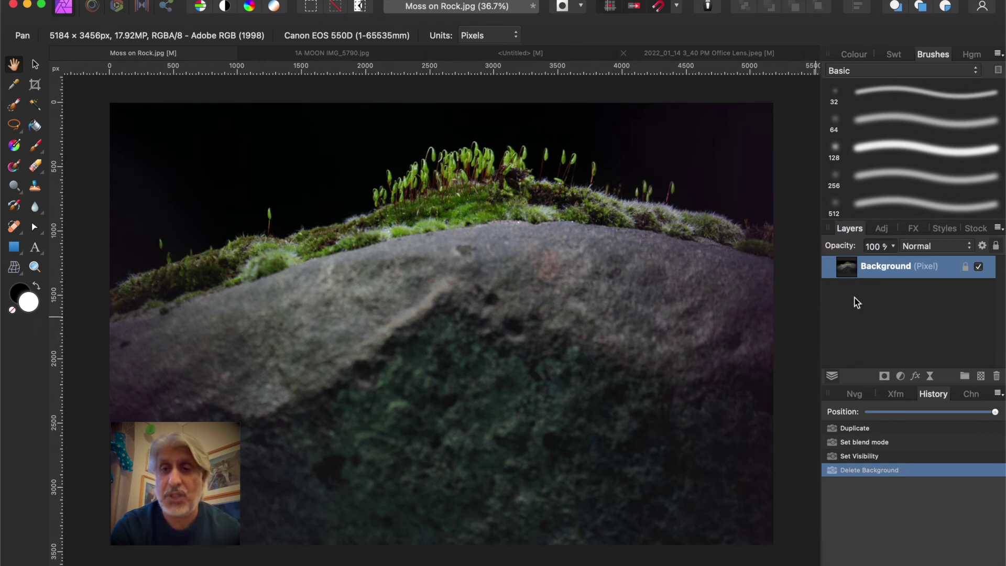
{"action": "left_click", "coordinate": [930, 65]}
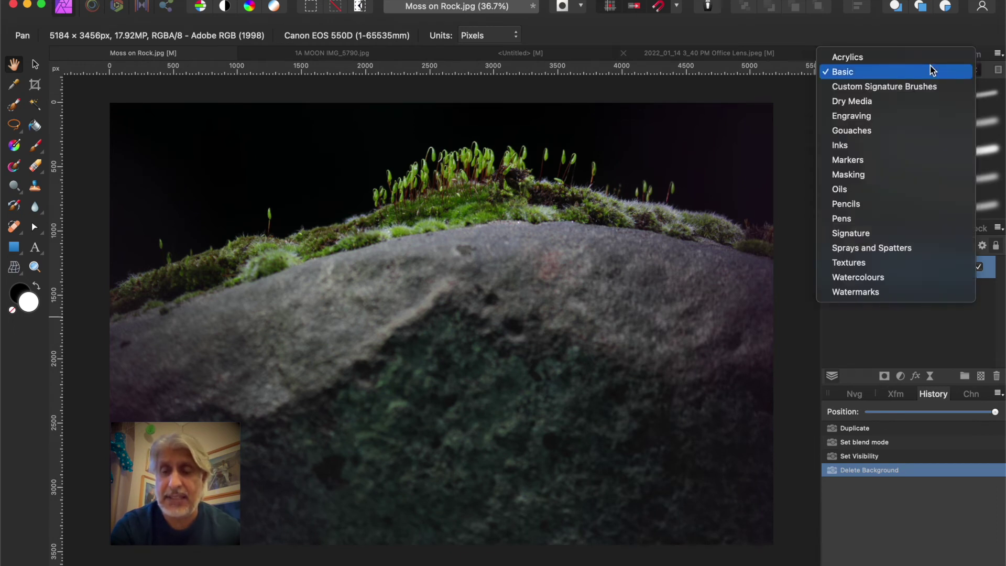
{"action": "left_click", "coordinate": [862, 291]}
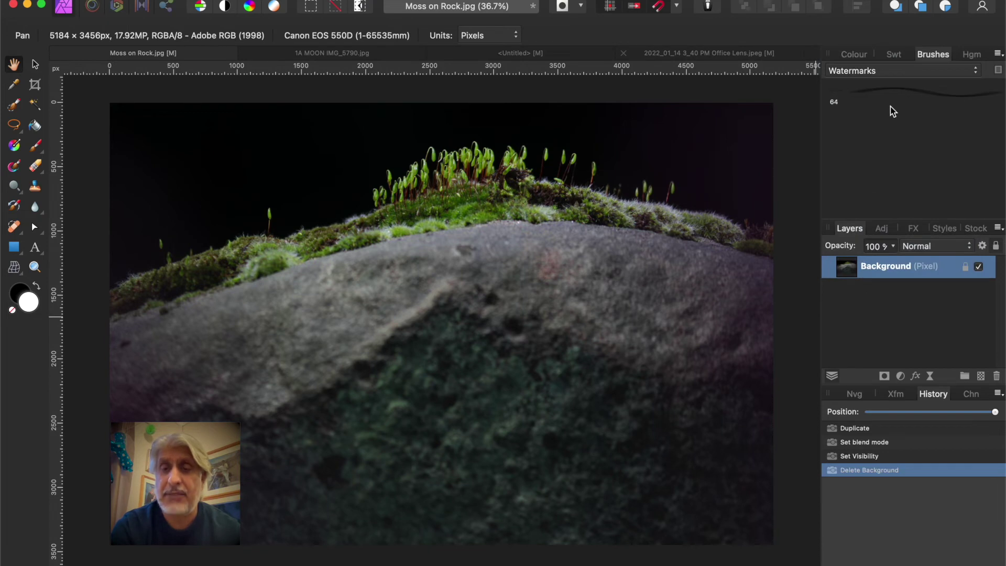
Open the Copyright Watermark brush for editing and increase its size to about 226.7 px
{"action": "left_click", "coordinate": [904, 94]}
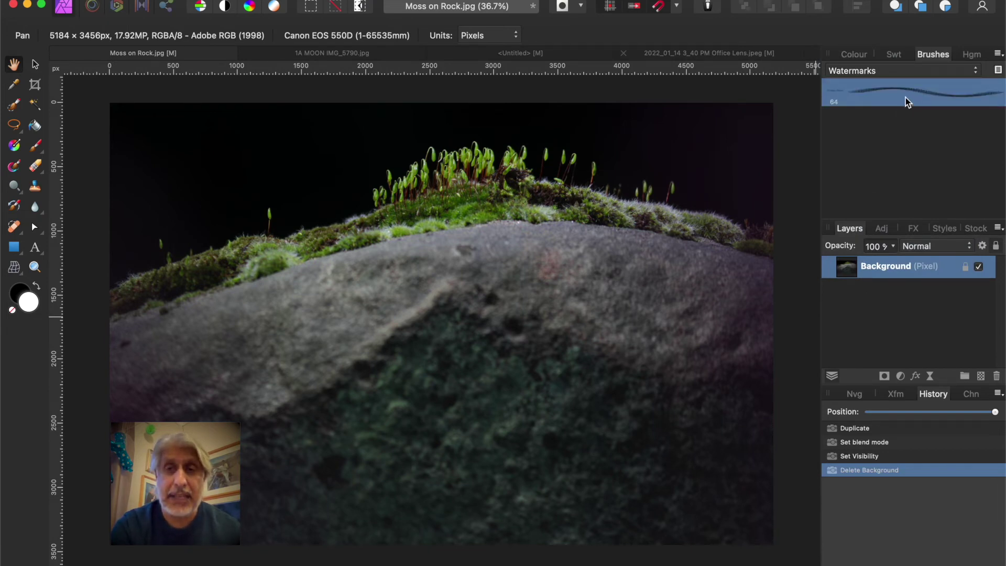
{"action": "double_click", "coordinate": [906, 97]}
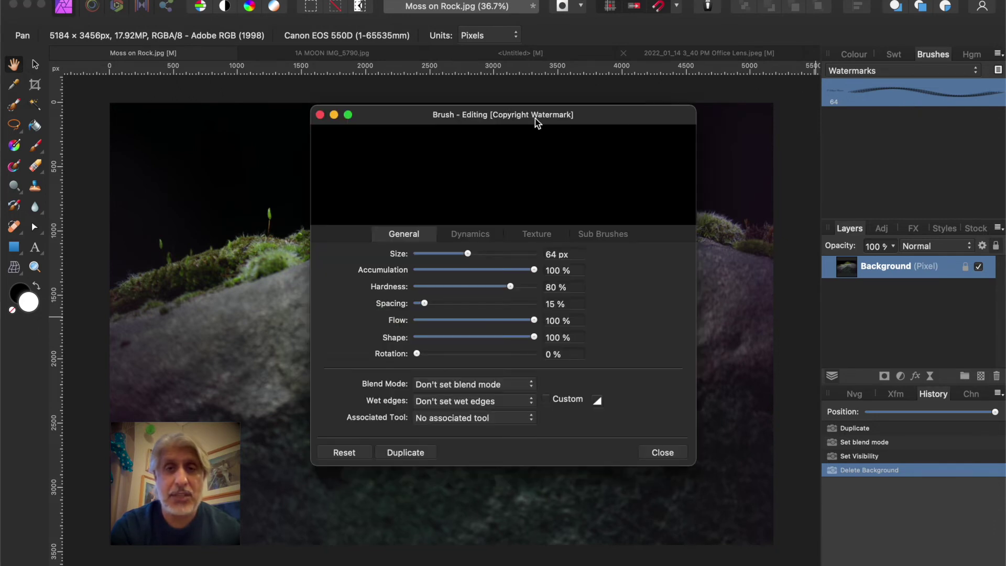
{"action": "left_click_drag", "start_coordinate": [534, 96], "coordinate": [536, 81]}
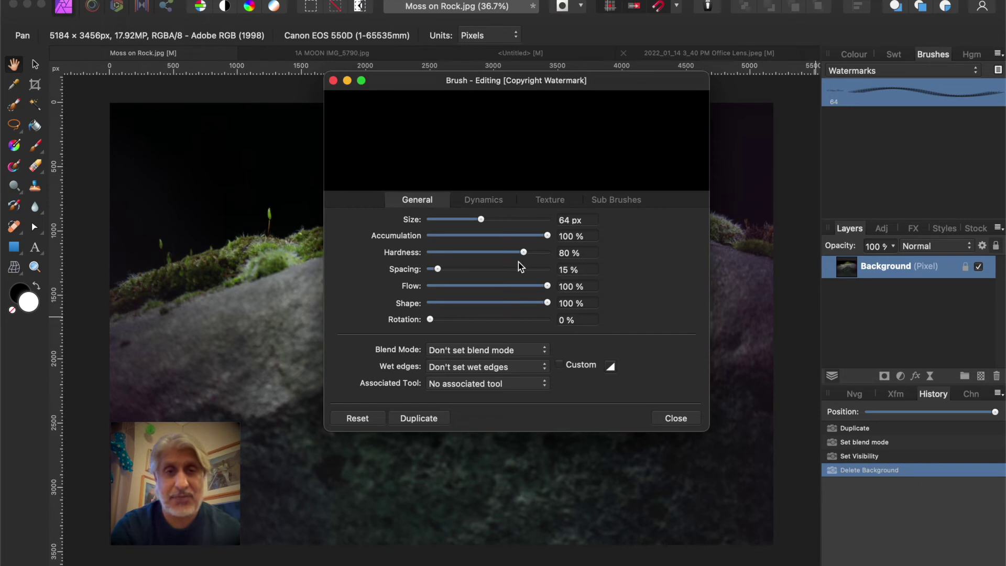
{"action": "left_click_drag", "start_coordinate": [482, 223], "coordinate": [502, 227]}
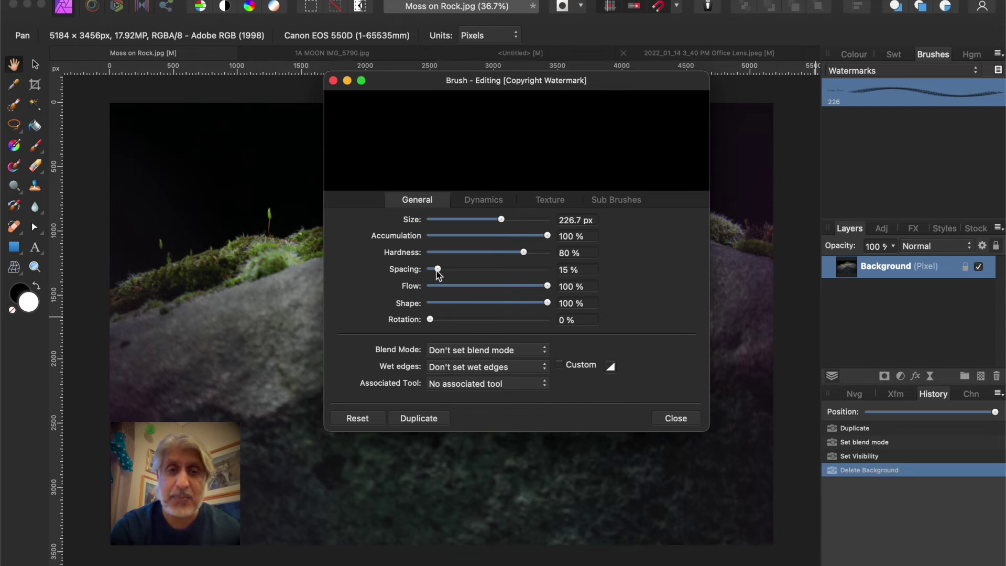
Try a brush spacing of 1 %, set it to 200 %, and look over the brush's Dynamics settings
{"action": "mouse_move", "coordinate": [437, 272]}
{"action": "left_mouse_down"}
{"action": "mouse_move", "coordinate": [538, 277]}
{"action": "mouse_move", "coordinate": [394, 269]}
{"action": "left_mouse_up"}
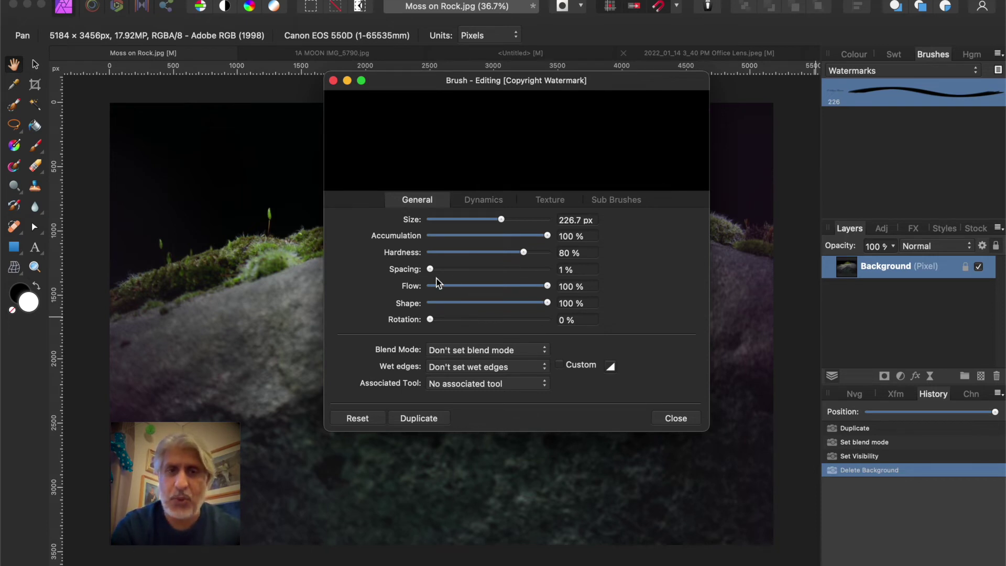
{"action": "left_click_drag", "start_coordinate": [430, 270], "coordinate": [568, 294]}
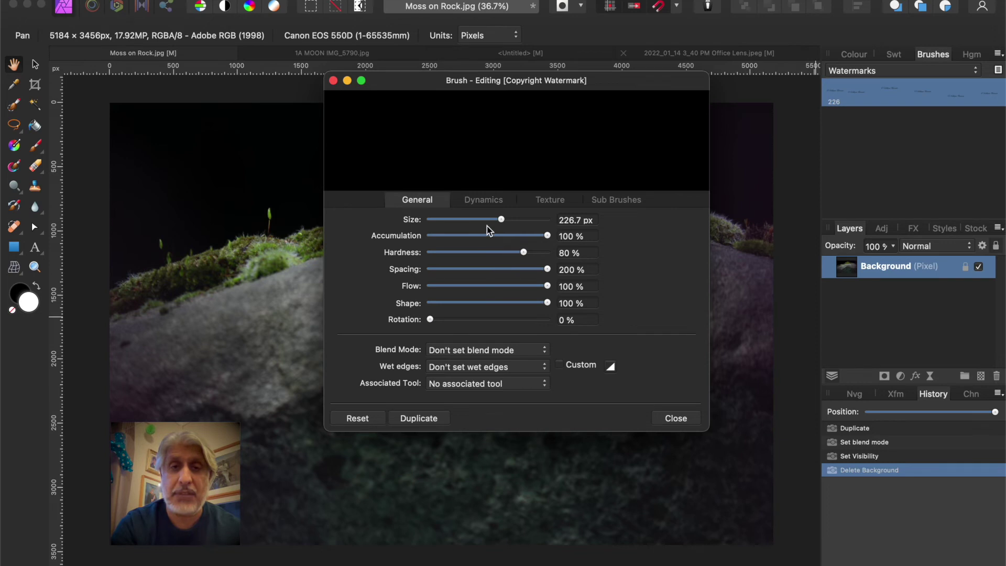
{"action": "left_click", "coordinate": [485, 201]}
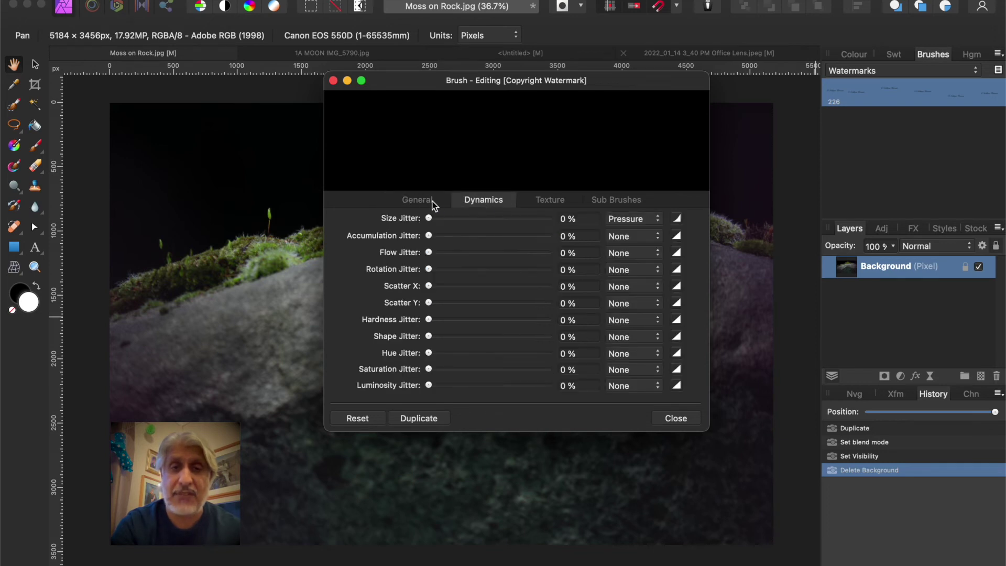
{"action": "left_click", "coordinate": [414, 199]}
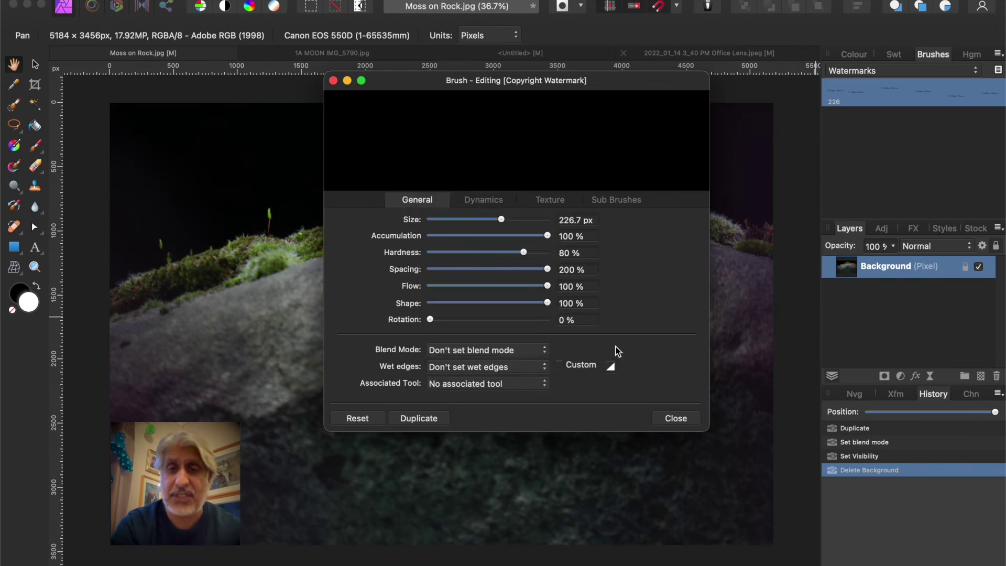
Close the brush editor and enlarge the copyright watermark brush to a width of about 1646 px with the Paint Brush tool
{"action": "left_click", "coordinate": [674, 418]}
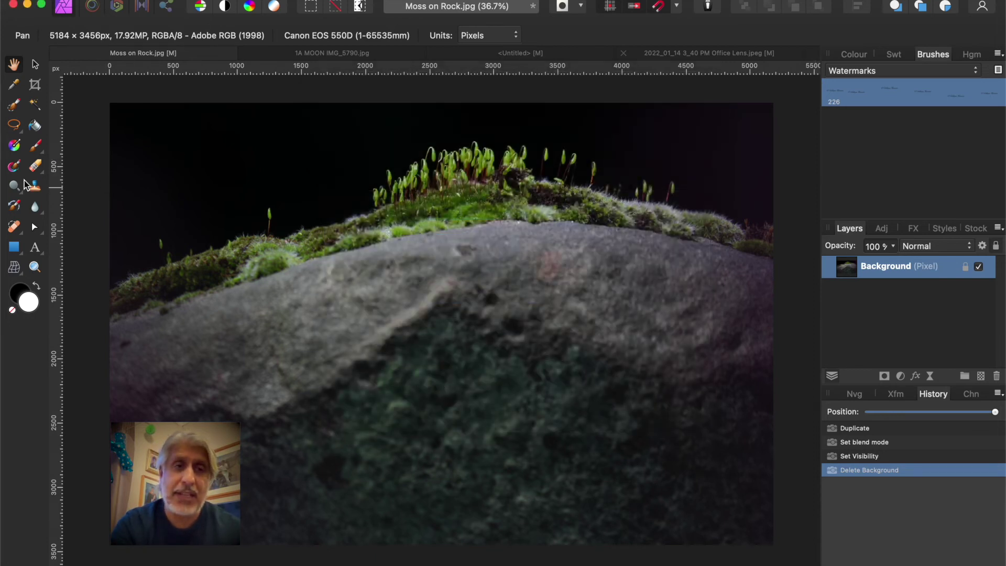
{"action": "left_click", "coordinate": [35, 147]}
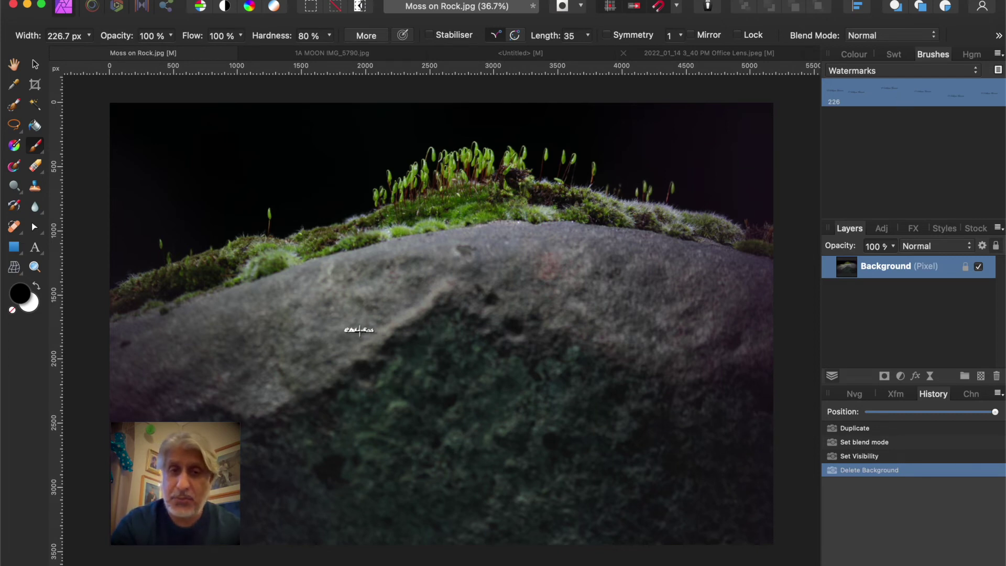
{"action": "key", "text": "bracketright"}
{"action": "key", "text": "bracketright"}
{"action": "key", "text": "bracketright"}
{"action": "key", "text": "bracketright"}
{"action": "key", "text": "bracketright"}
{"action": "key", "text": "bracketright"}
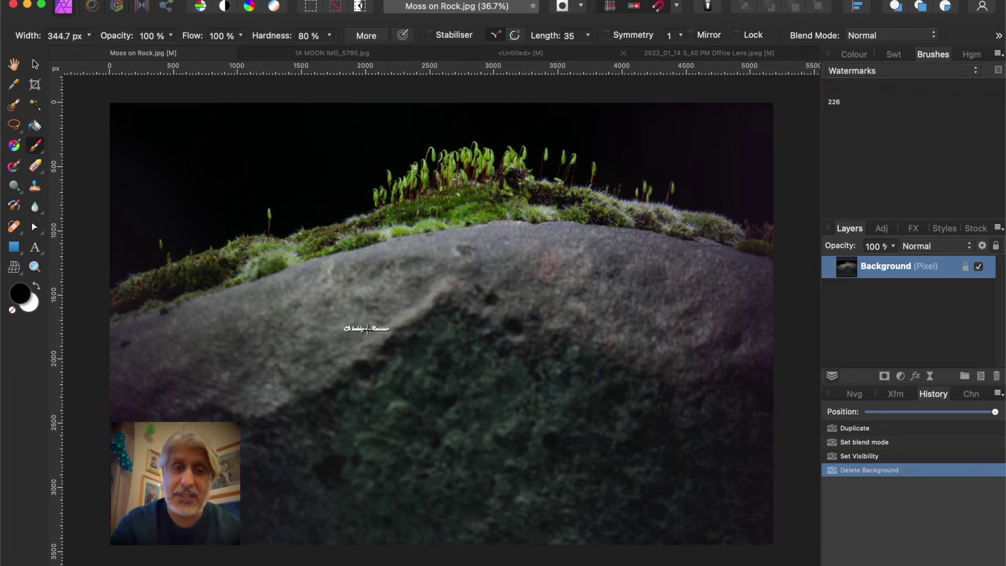
{"action": "key", "text": "bracketleft"}
{"action": "key", "text": "bracketleft"}
{"action": "key", "text": "bracketleft"}
{"action": "key", "text": "bracketright"}
{"action": "key", "text": "bracketright"}
{"action": "key", "text": "bracketright"}
{"action": "key", "text": "bracketleft"}
{"action": "key", "text": "bracketleft"}
{"action": "key", "text": "bracketleft"}
{"action": "key", "text": "bracketright"}
{"action": "key", "text": "bracketright"}
{"action": "key", "text": "bracketright"}
{"action": "key", "text": "bracketright"}
{"action": "key", "text": "bracketright"}
{"action": "key", "text": "bracketright"}
{"action": "key", "text": "bracketright"}
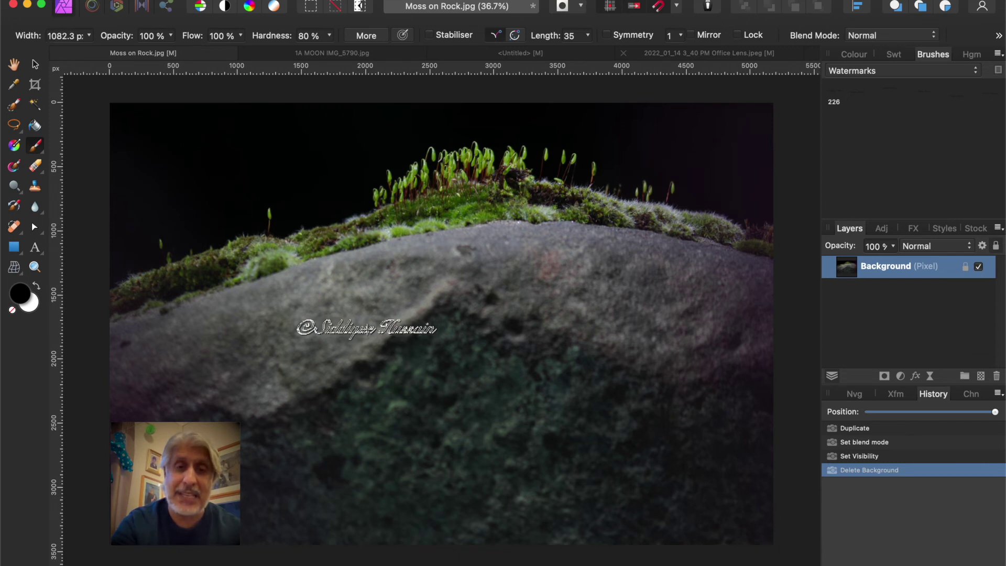
{"action": "key", "text": "bracketright"}
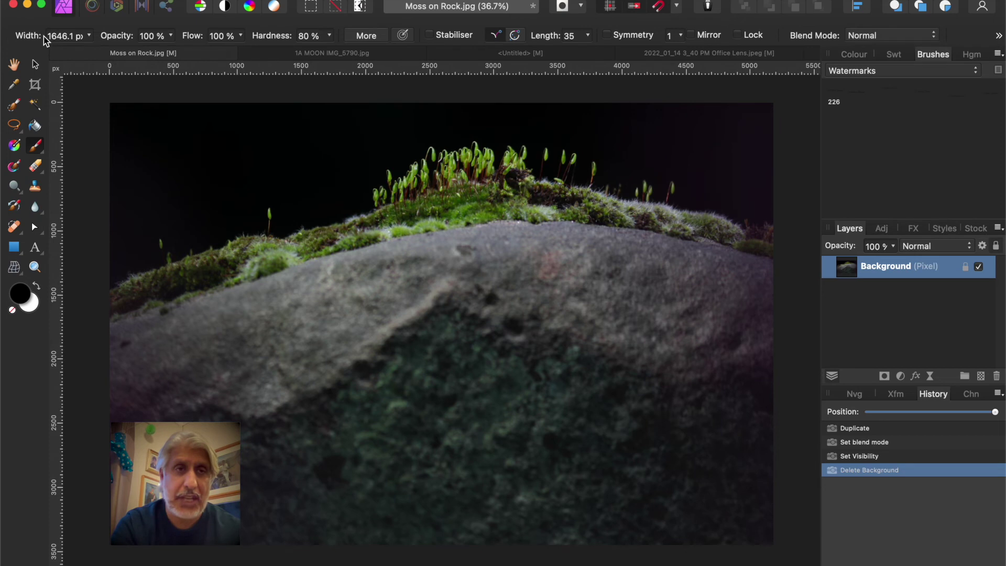
Stamp the watermark near the image centre, and again at about 1943 px wide on the rock's upper part
{"action": "left_click", "coordinate": [91, 36]}
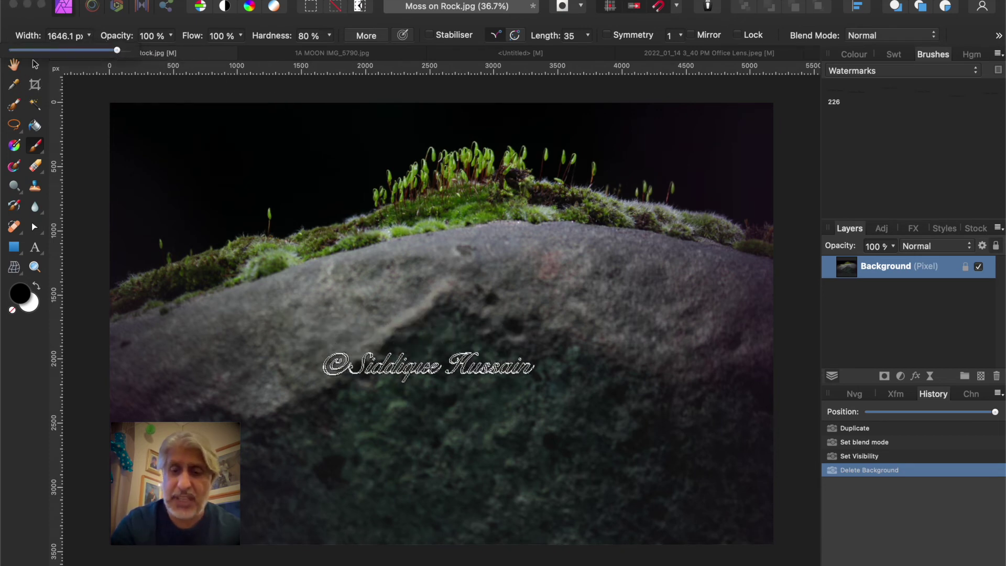
{"action": "left_click", "coordinate": [429, 366]}
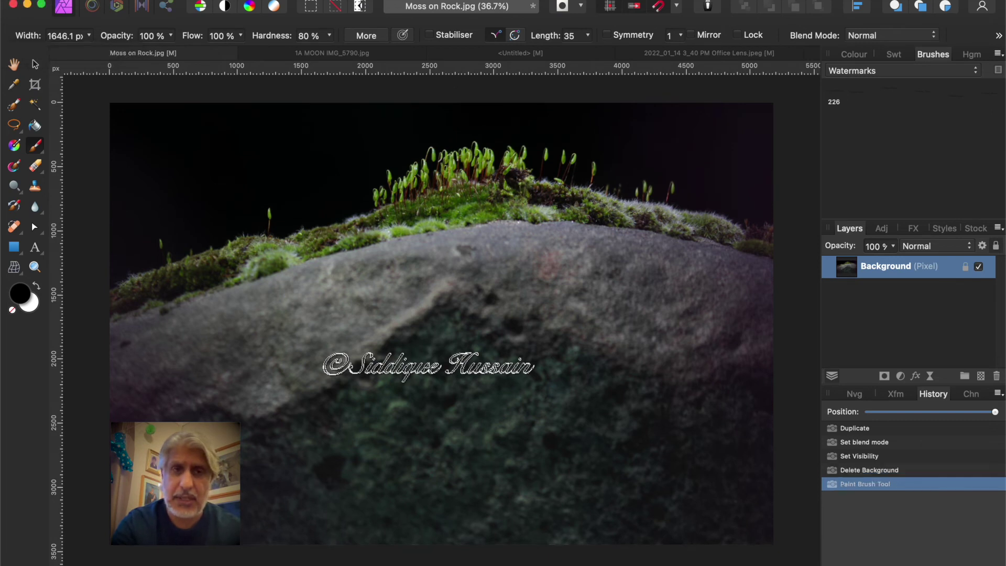
{"action": "key", "text": "bracketleft"}
{"action": "key", "text": "bracketleft"}
{"action": "key", "text": "bracketleft"}
{"action": "key", "text": "bracketright"}
{"action": "key", "text": "bracketright"}
{"action": "key", "text": "bracketright"}
{"action": "key", "text": "bracketright"}
{"action": "key", "text": "bracketright"}
{"action": "key", "text": "bracketright"}
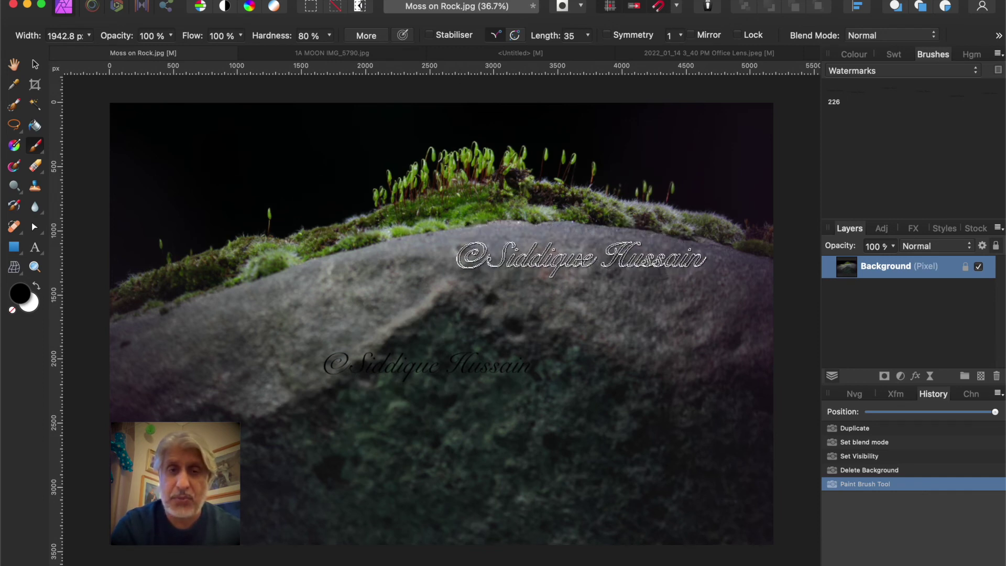
{"action": "left_click", "coordinate": [582, 259]}
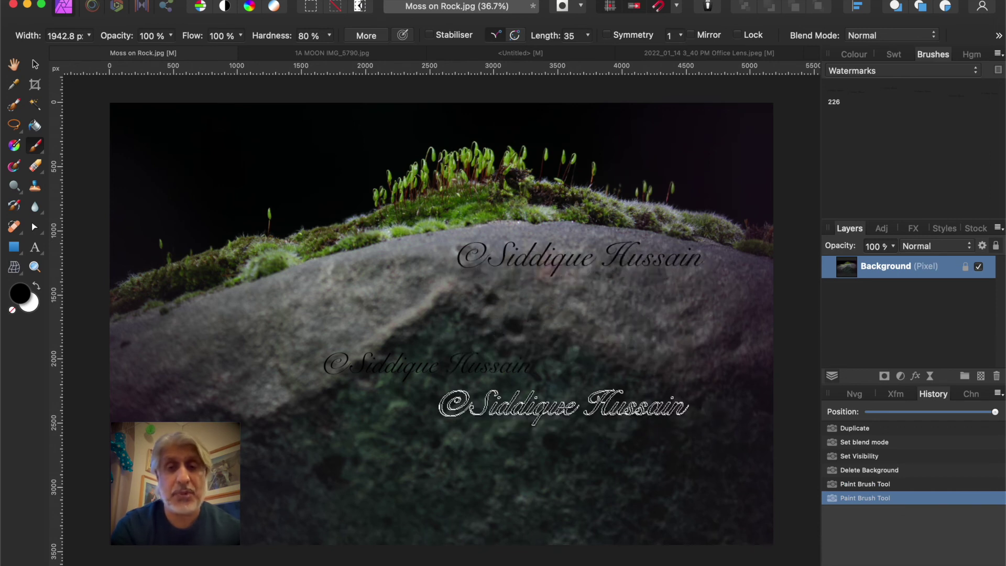
Increase the brush width to 4096 px and stamp a large watermark across the rock on the Background layer
{"action": "key", "text": "bracketright"}
{"action": "key", "text": "bracketright"}
{"action": "key", "text": "bracketright"}
{"action": "key", "text": "bracketright"}
{"action": "key", "text": "bracketright"}
{"action": "key", "text": "bracketright"}
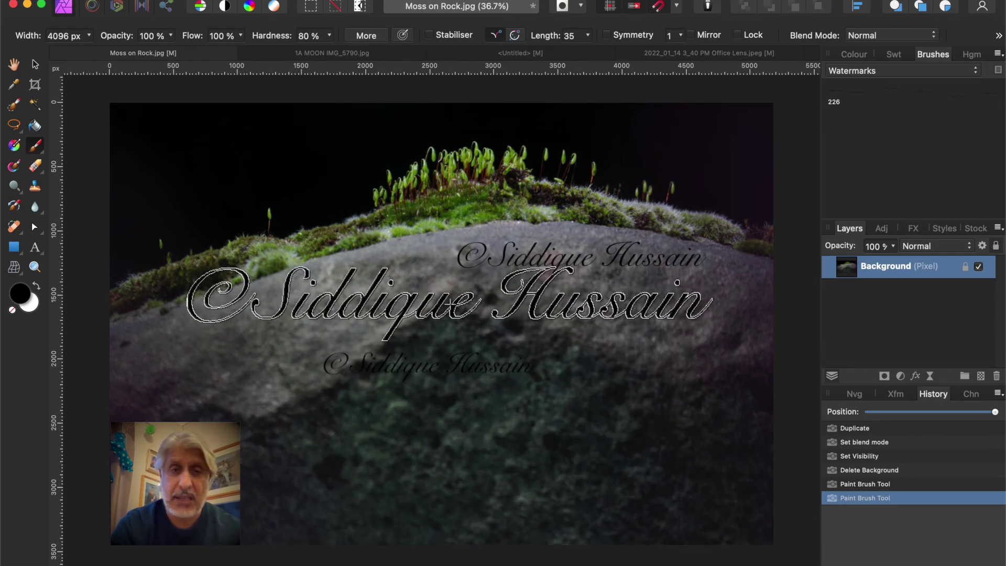
{"action": "left_click", "coordinate": [449, 303]}
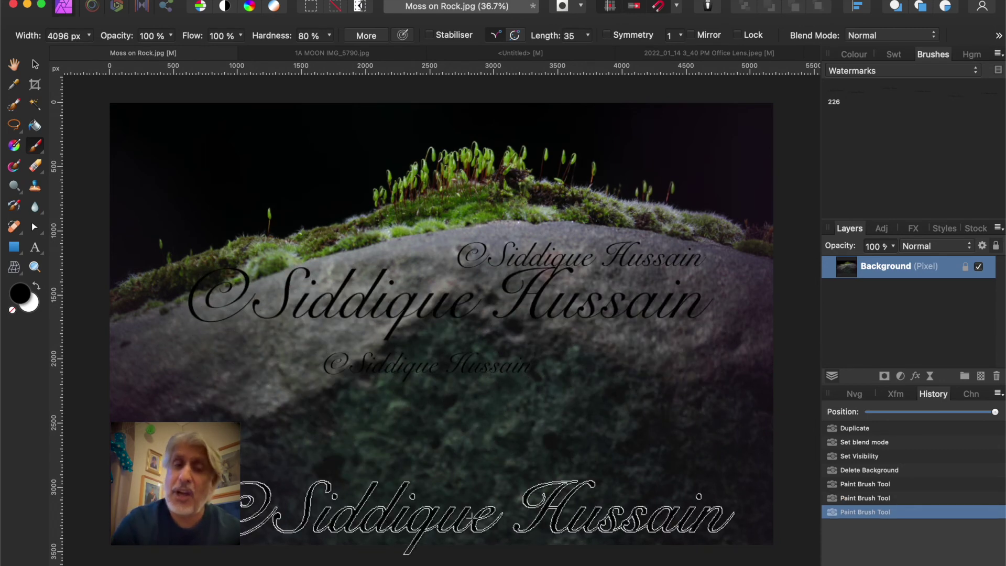
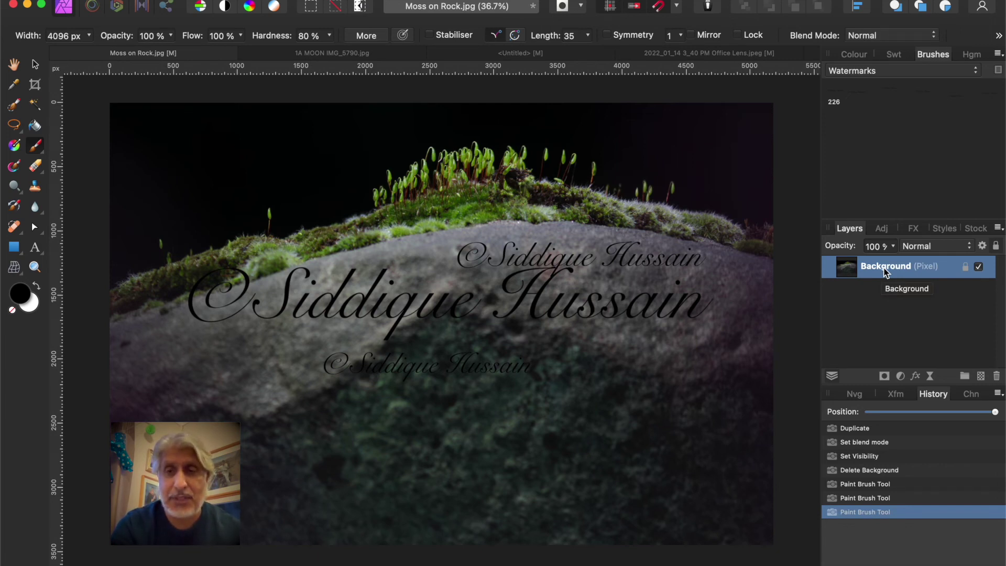
Undo the three watermark stamps and paint the 4096 px watermark across the rock on a new pixel layer instead
{"action": "left_click", "coordinate": [860, 488]}
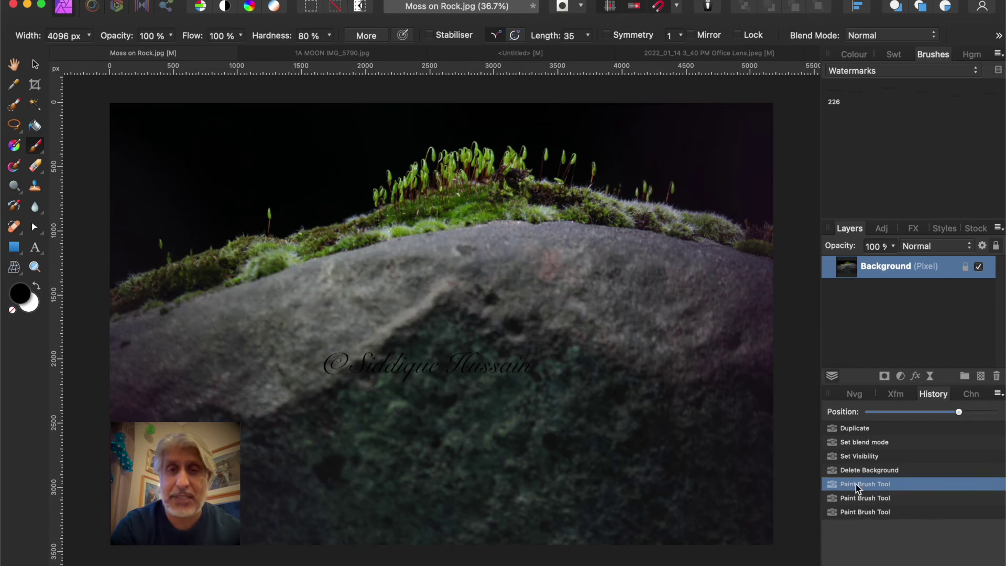
{"action": "left_click", "coordinate": [857, 472]}
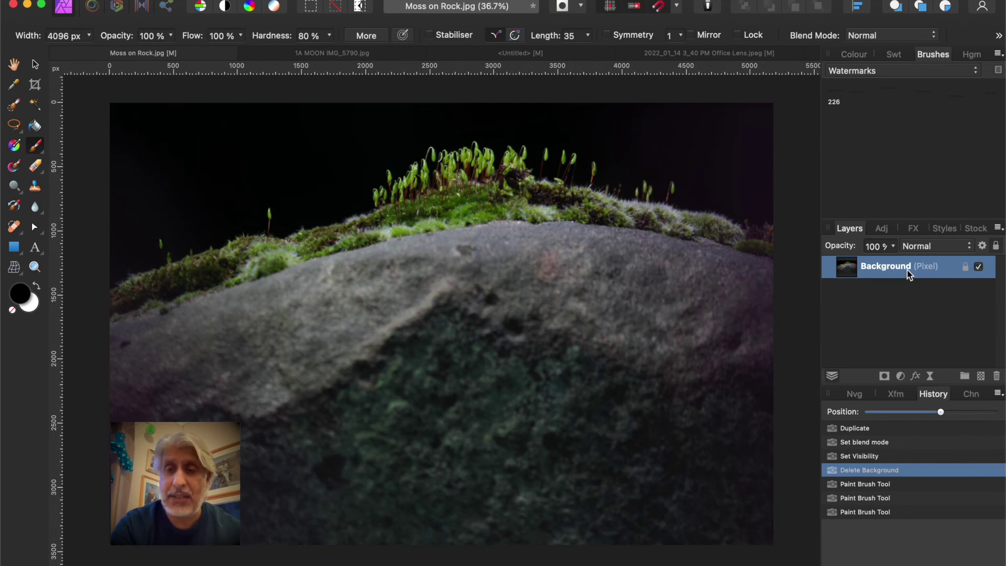
{"action": "left_click", "coordinate": [981, 377]}
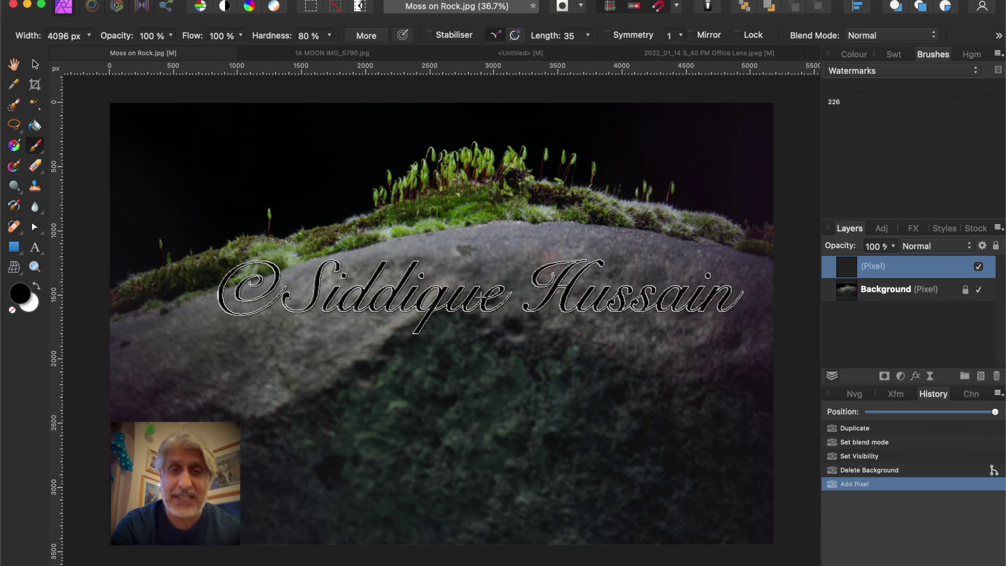
{"action": "left_click", "coordinate": [481, 297]}
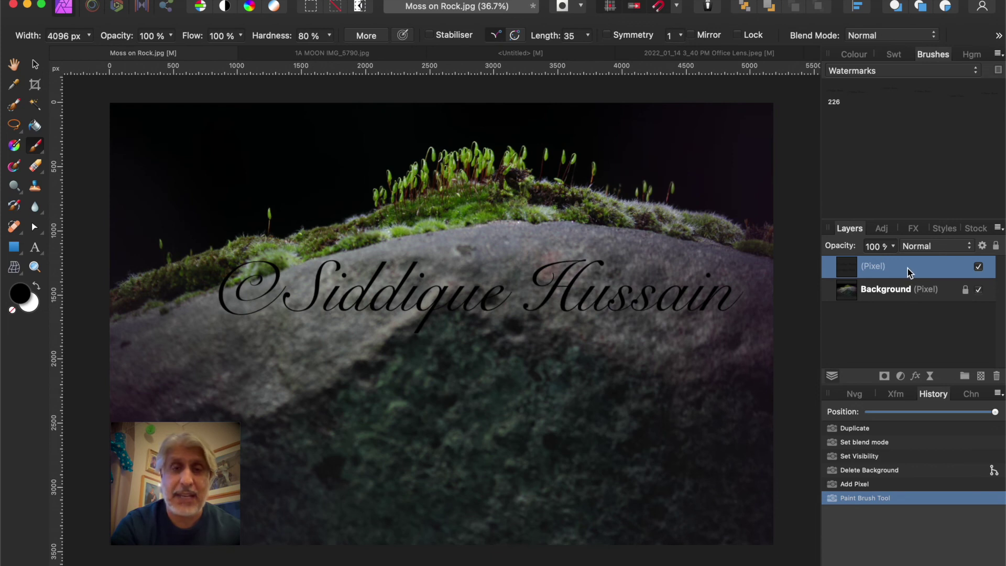
Enlarge the watermark layer slightly with the Move tool and nudge it up and to the left
{"action": "left_click", "coordinate": [35, 65]}
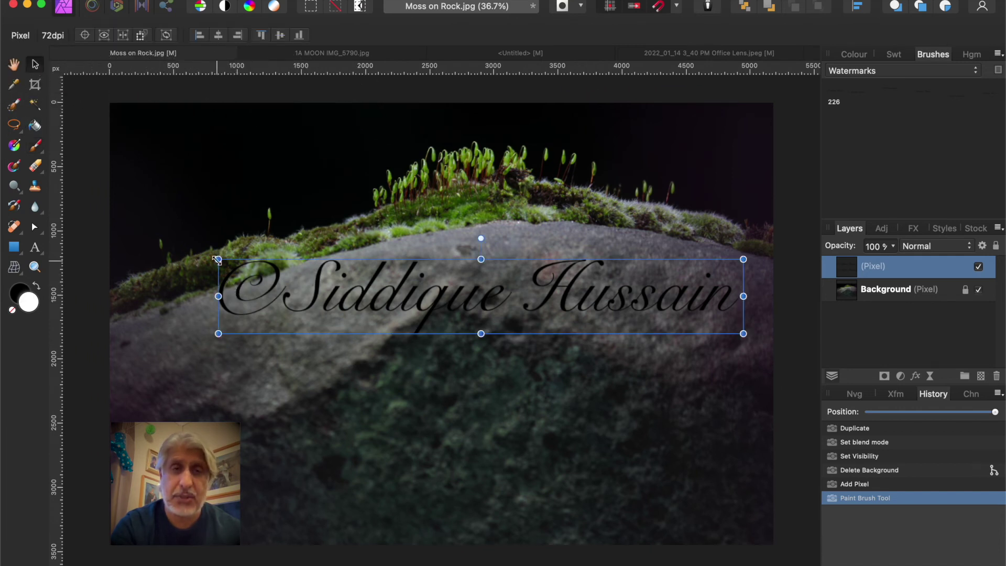
{"action": "left_click_drag", "start_coordinate": [218, 260], "coordinate": [185, 252]}
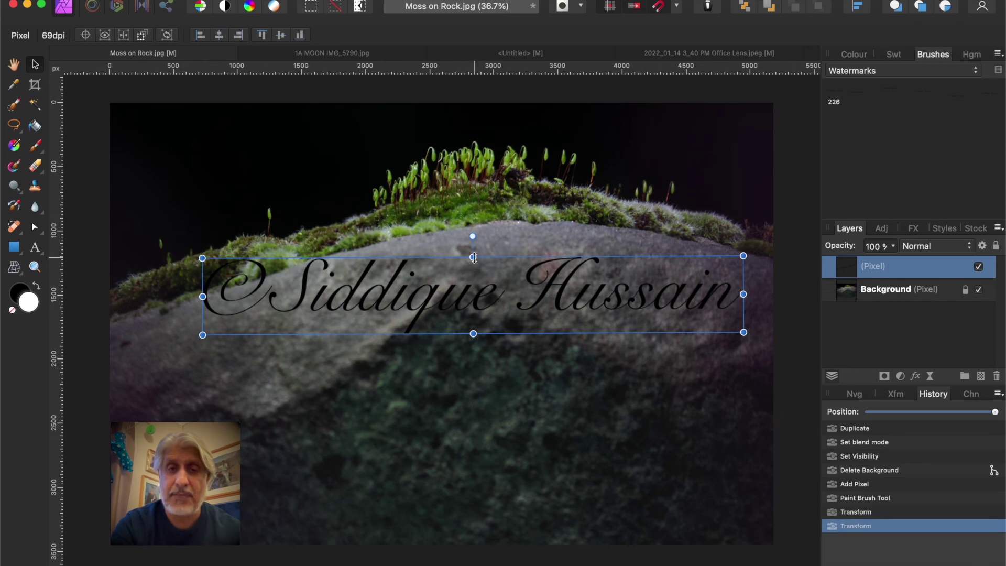
{"action": "mouse_move", "coordinate": [495, 291]}
{"action": "left_mouse_down"}
{"action": "mouse_move", "coordinate": [517, 285]}
{"action": "mouse_move", "coordinate": [491, 291]}
{"action": "left_mouse_up"}
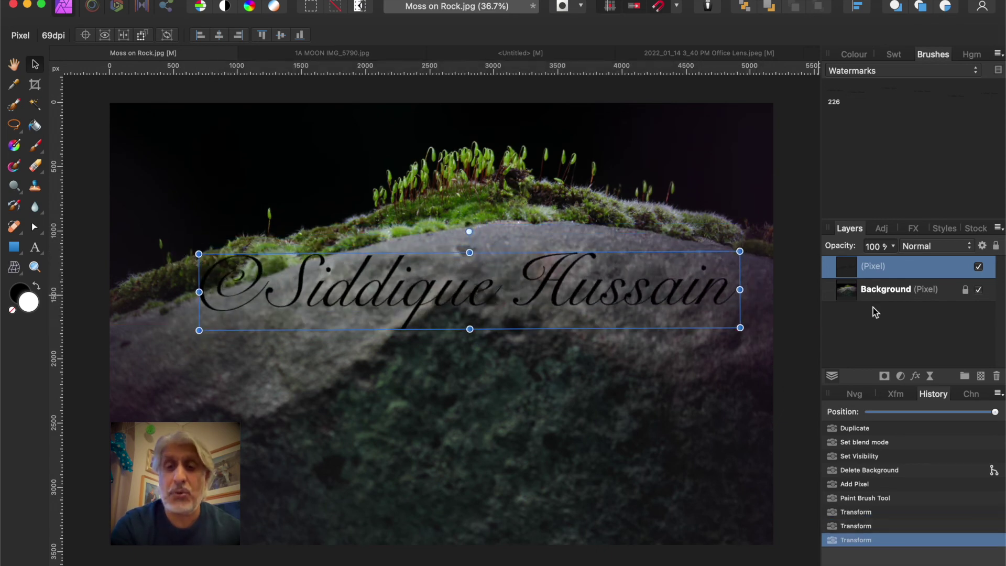
Try changing the watermark layer's opacity and using the Soft Light blend mode, and return it to 100 % and Normal
{"action": "left_click", "coordinate": [893, 247]}
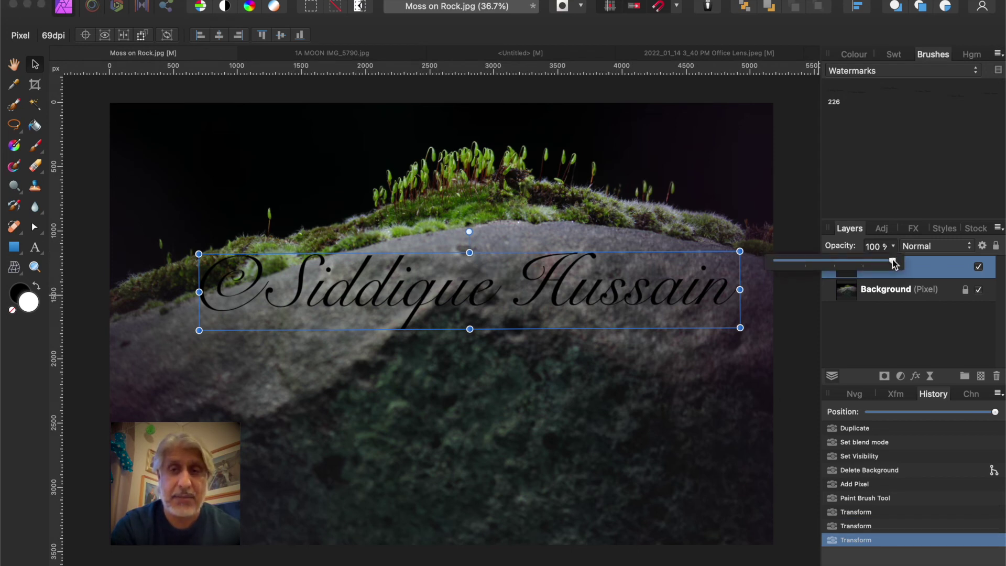
{"action": "left_click_drag", "start_coordinate": [892, 259], "coordinate": [929, 246]}
{"action": "left_click", "coordinate": [913, 187]}
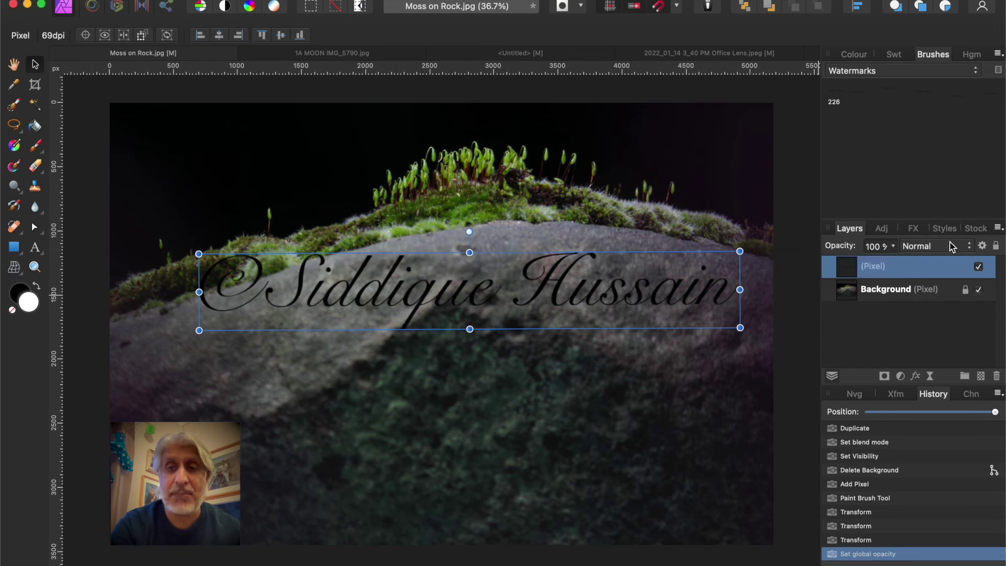
{"action": "left_click", "coordinate": [968, 247]}
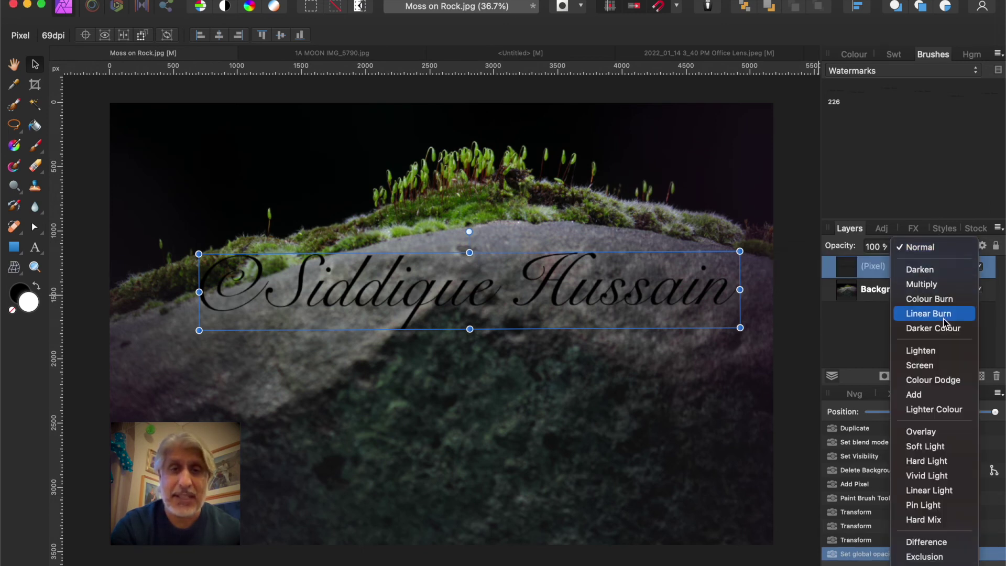
{"action": "left_click", "coordinate": [918, 451]}
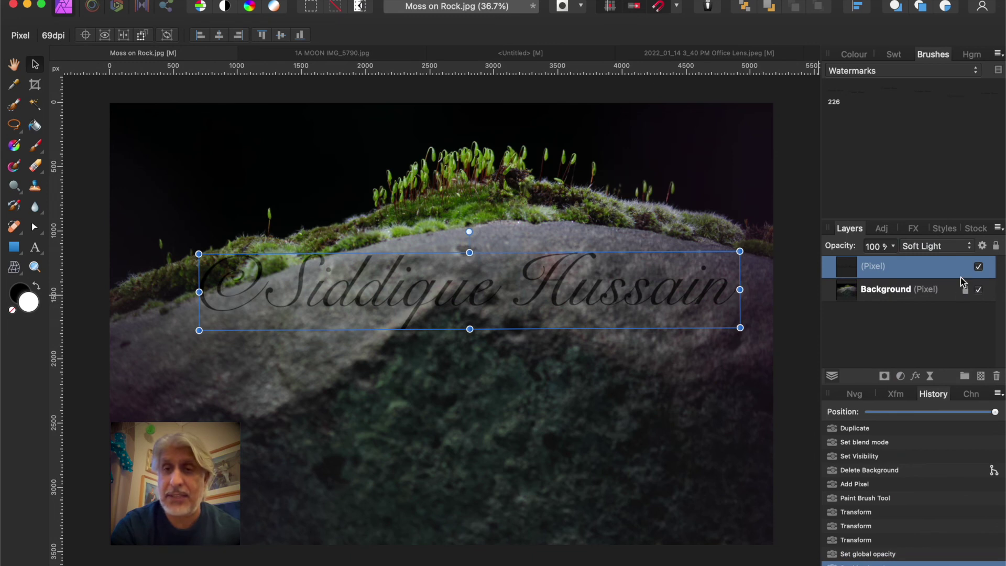
{"action": "left_click", "coordinate": [968, 246]}
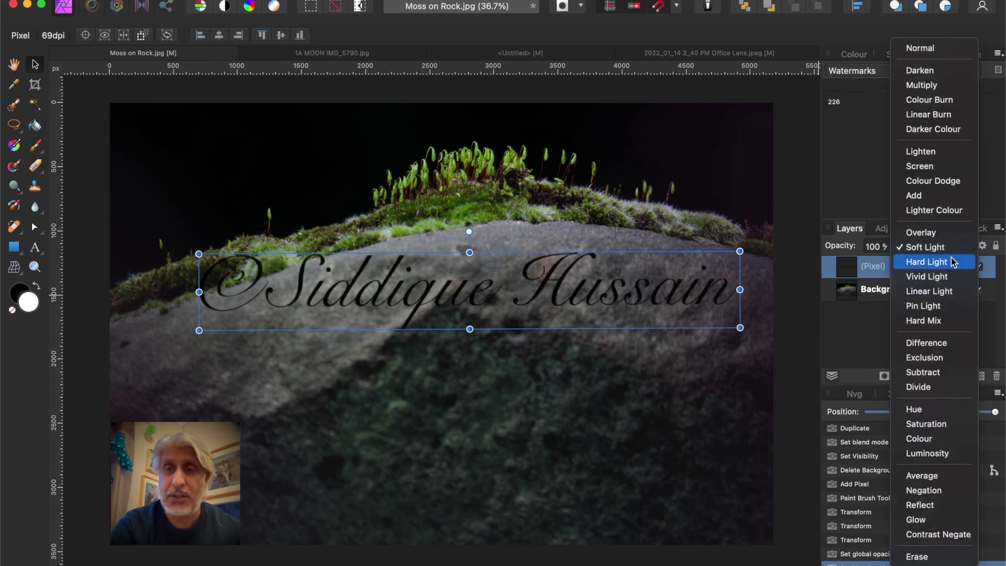
{"action": "left_click", "coordinate": [918, 49]}
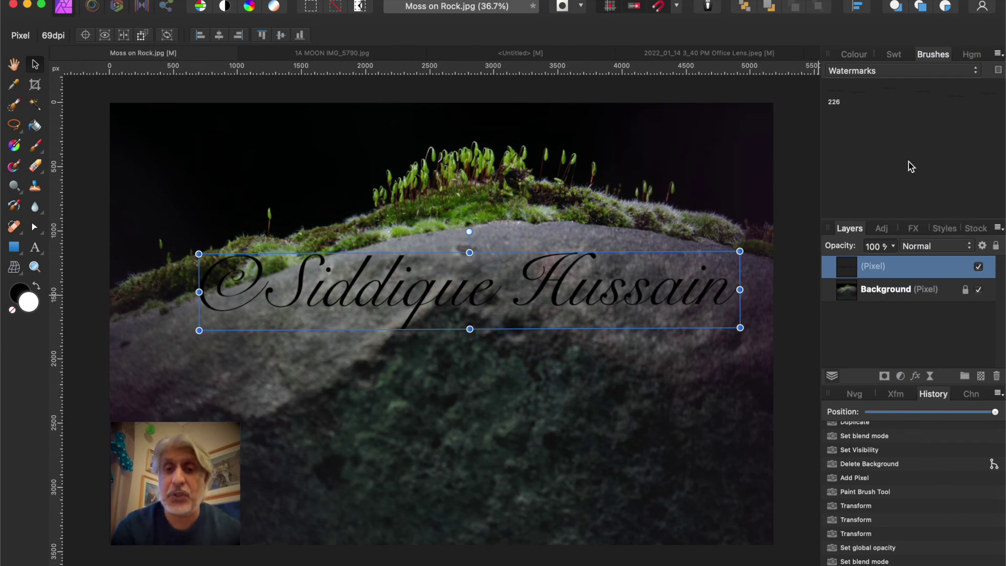
Add an Outline layer effect with a 0.7 px radius to the watermark layer
{"action": "left_click", "coordinate": [916, 377]}
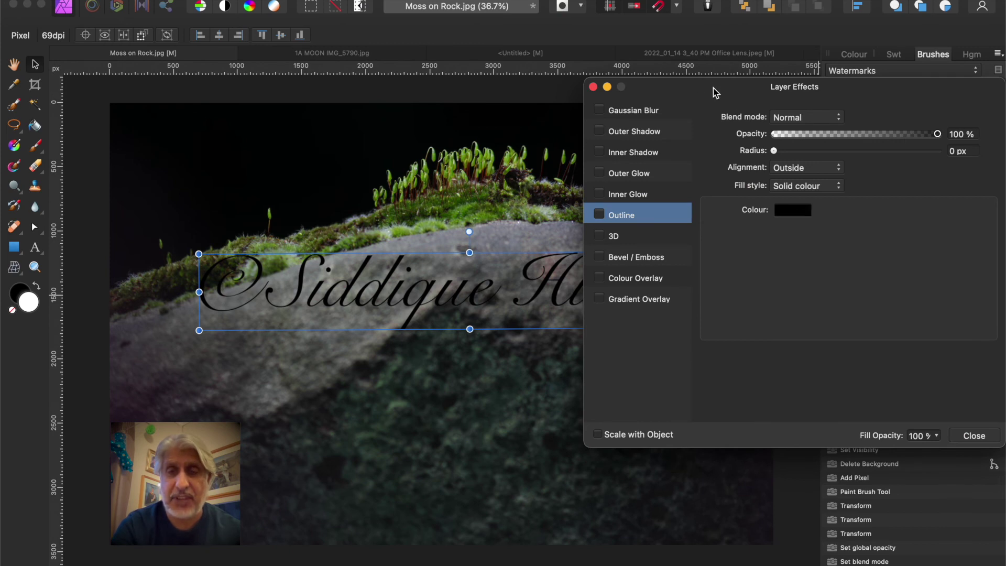
{"action": "left_click_drag", "start_coordinate": [713, 88], "coordinate": [691, 94]}
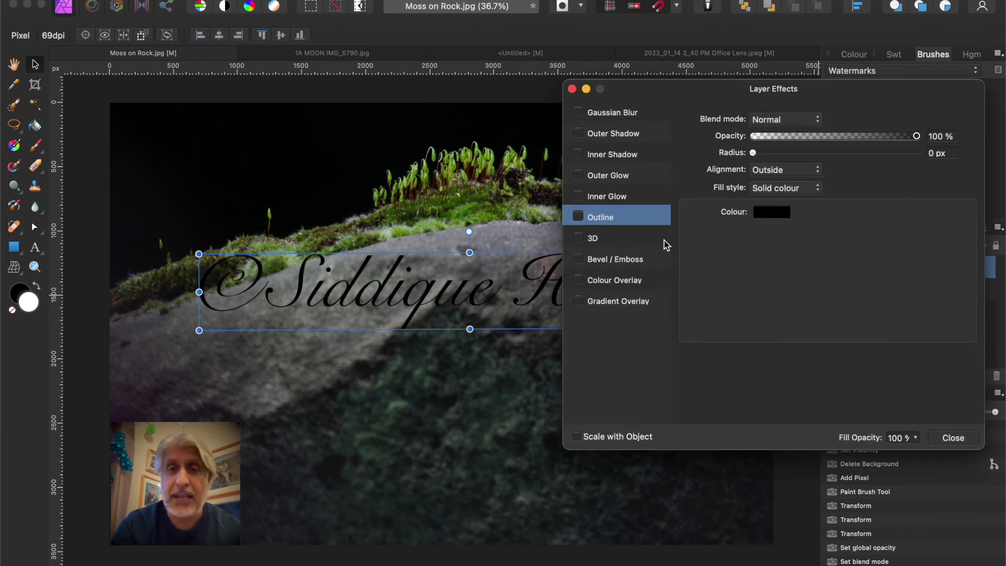
{"action": "left_click", "coordinate": [579, 217]}
{"action": "left_click_drag", "start_coordinate": [753, 153], "coordinate": [781, 153]}
Change the watermark's outline colour to green and set the outline radius to 6.1 px
{"action": "left_click", "coordinate": [775, 213]}
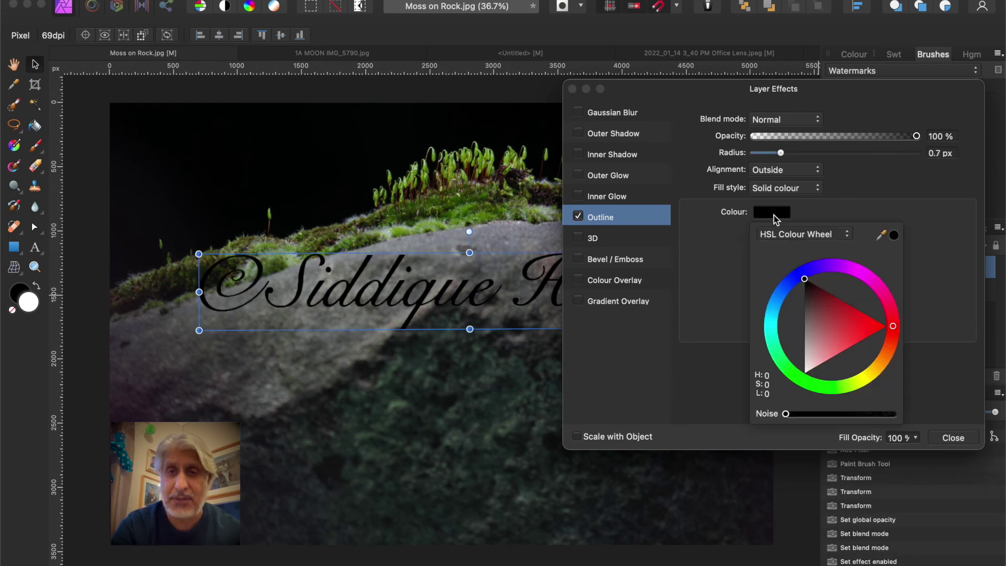
{"action": "left_click_drag", "start_coordinate": [806, 282], "coordinate": [837, 339]}
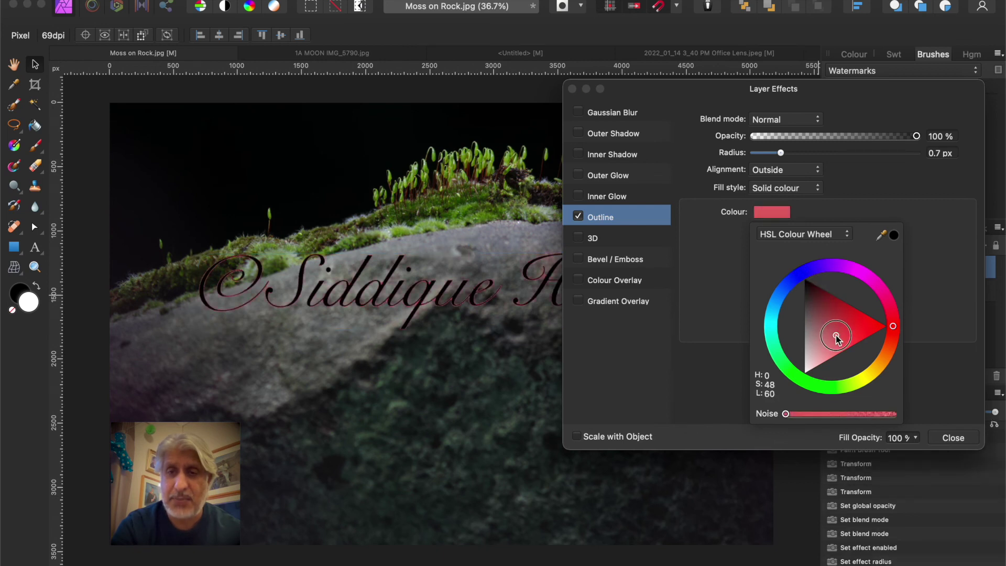
{"action": "mouse_move", "coordinate": [894, 326]}
{"action": "left_mouse_down"}
{"action": "mouse_move", "coordinate": [876, 377]}
{"action": "mouse_move", "coordinate": [802, 385]}
{"action": "left_mouse_up"}
{"action": "left_click_drag", "start_coordinate": [822, 327], "coordinate": [832, 342]}
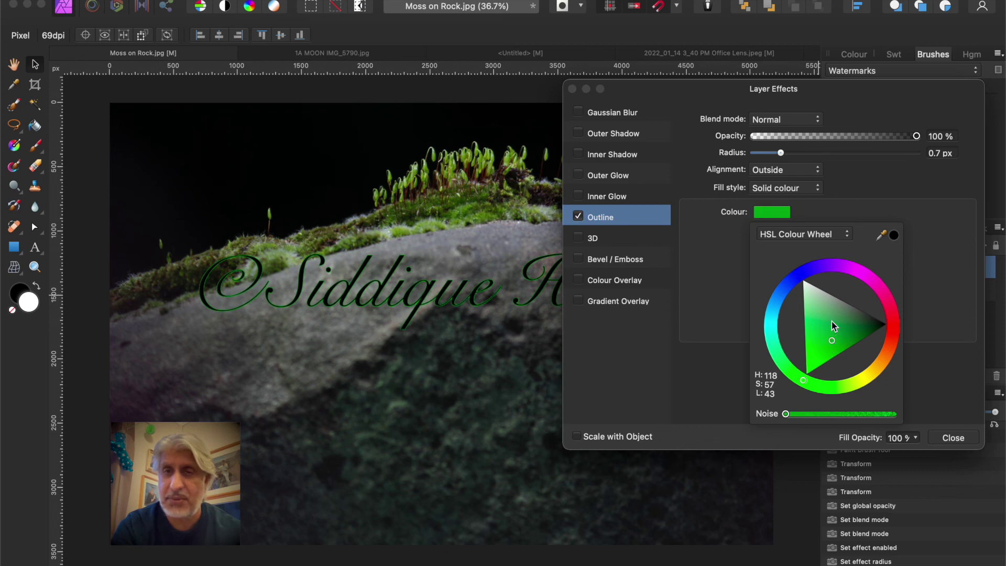
{"action": "left_click", "coordinate": [732, 259]}
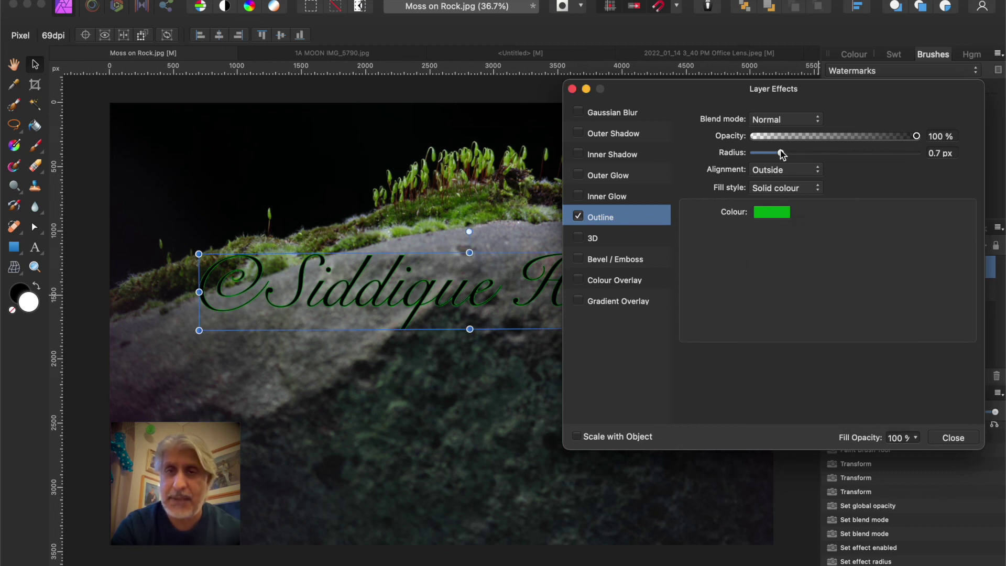
{"action": "left_click_drag", "start_coordinate": [780, 153], "coordinate": [811, 156]}
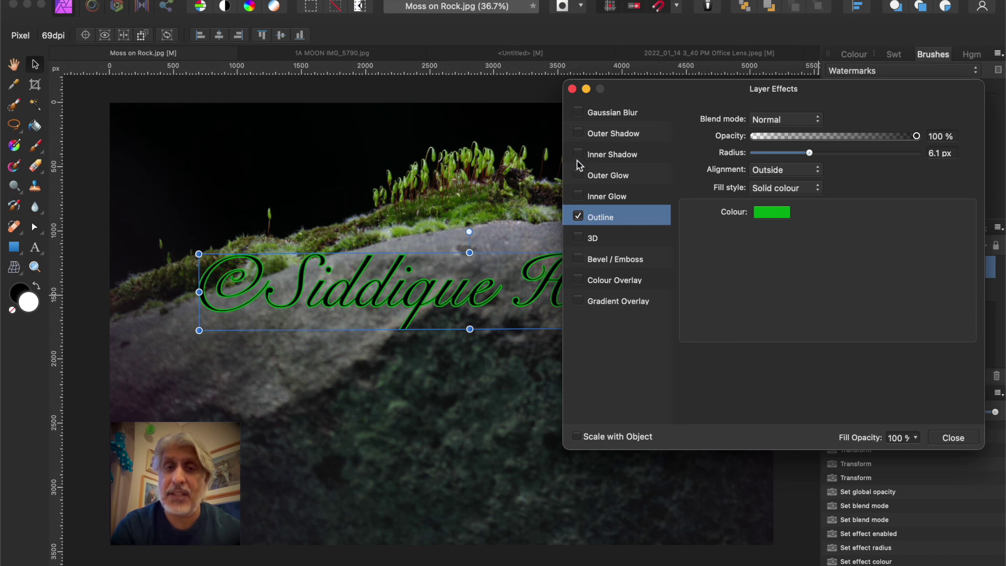
Add an Outer Shadow effect to the watermark with a 6.5 px radius and a 48.8 px offset
{"action": "left_click", "coordinate": [579, 136]}
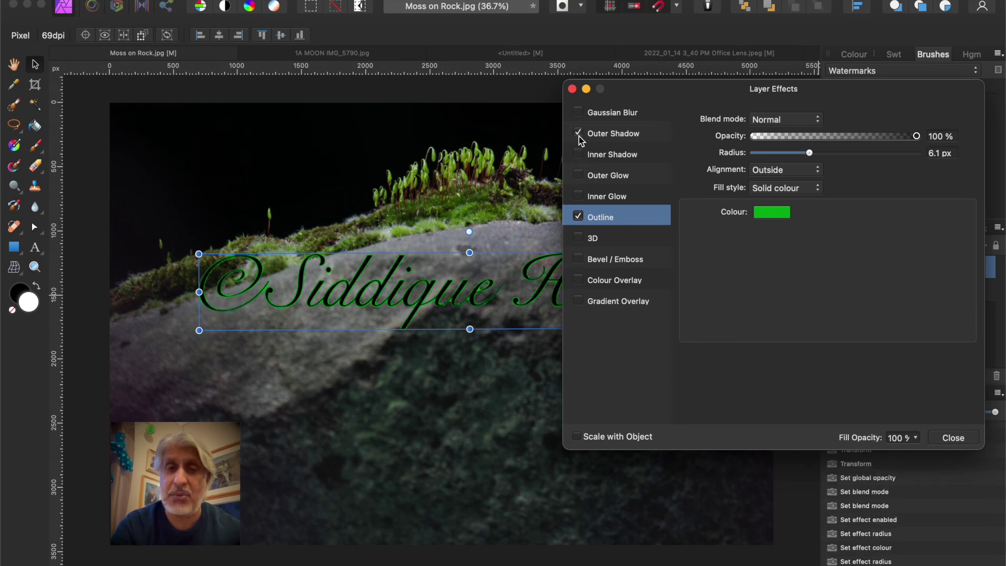
{"action": "left_click", "coordinate": [614, 136]}
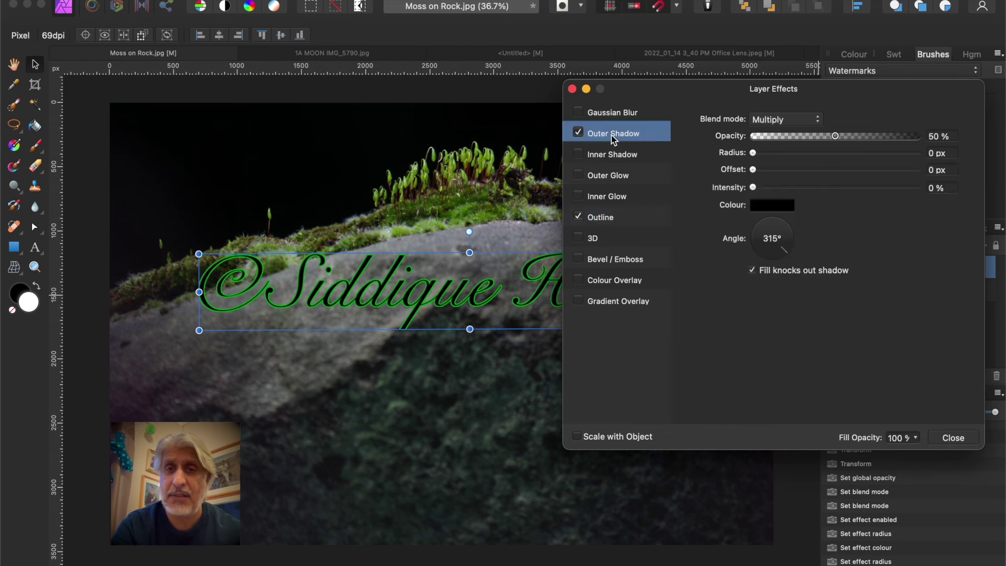
{"action": "left_click_drag", "start_coordinate": [753, 153], "coordinate": [793, 153]}
{"action": "left_click_drag", "start_coordinate": [753, 182], "coordinate": [835, 180]}
{"action": "left_click_drag", "start_coordinate": [794, 153], "coordinate": [899, 178]}
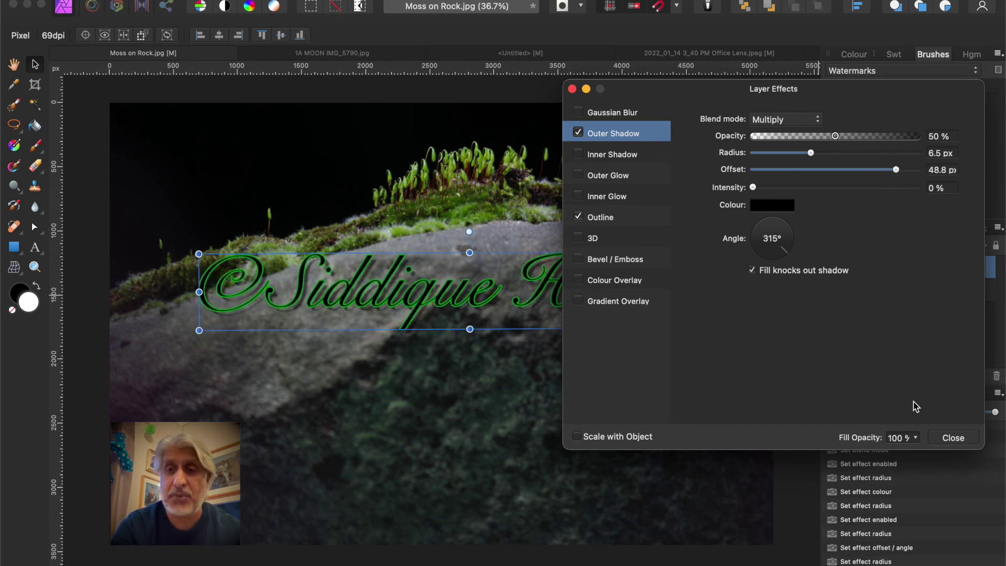
Close the layer effects settings and deselect the watermark to examine its green outline and outer shadow up close
{"action": "left_click", "coordinate": [949, 437]}
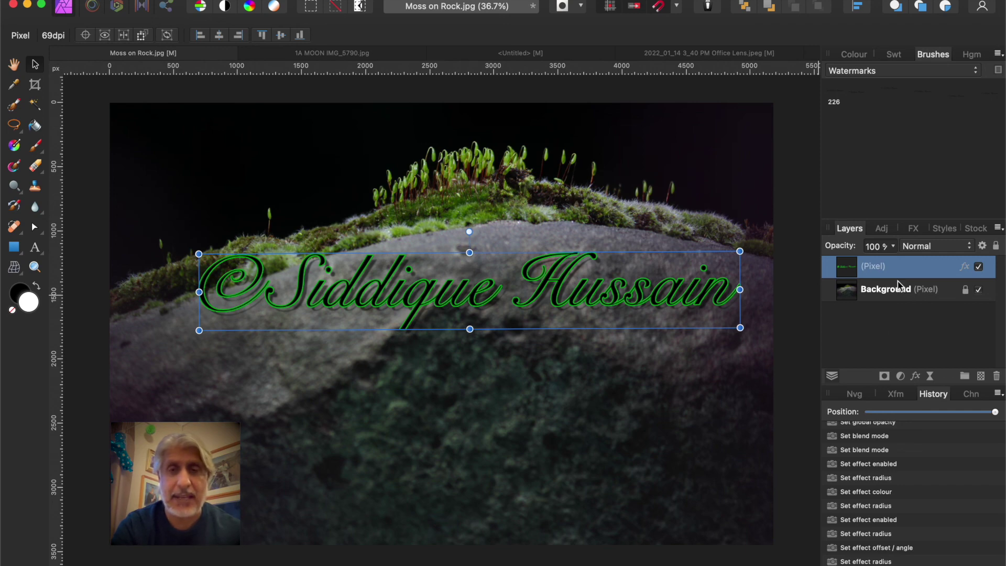
{"action": "left_click", "coordinate": [879, 327]}
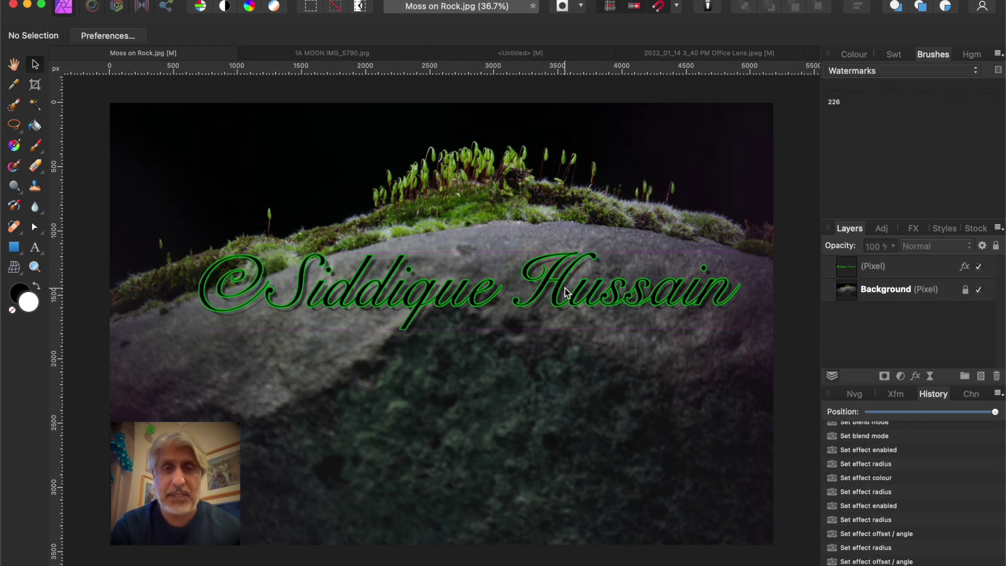
{"action": "left_click", "coordinate": [527, 300]}
{"action": "key", "text": "super+d"}
{"action": "scroll", "coordinate": [550, 285], "scroll_direction": "up", "scroll_amount": 5}
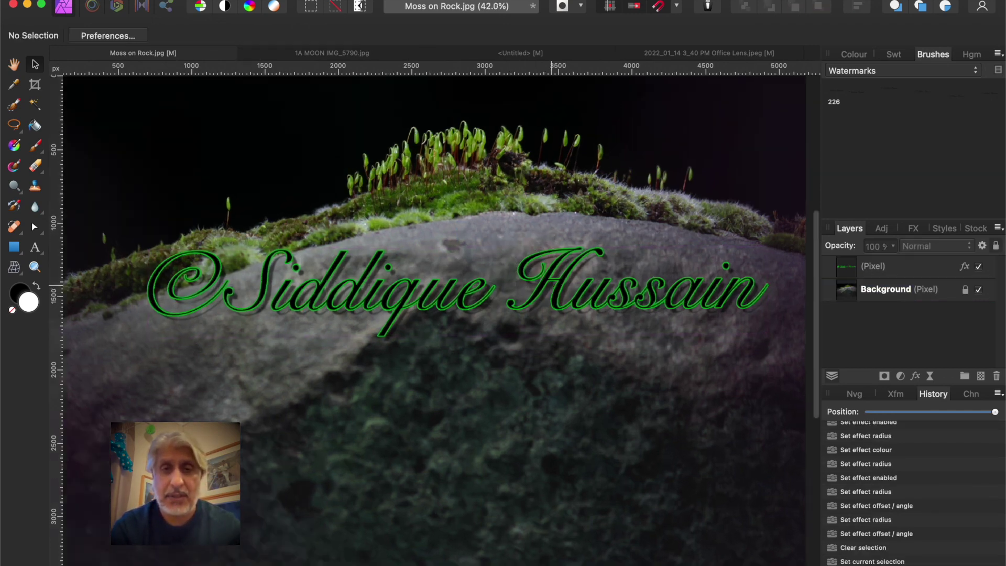
{"action": "scroll", "coordinate": [551, 285], "scroll_direction": "up", "scroll_amount": 8}
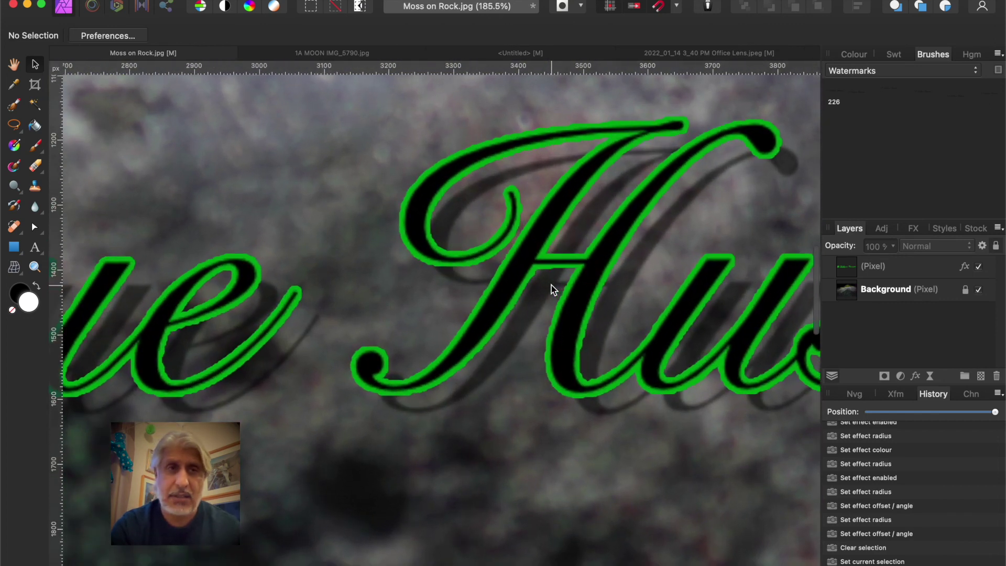
Move the watermark layer slightly to the left across the rock and check its placement on the whole photo
{"action": "left_click", "coordinate": [500, 292]}
{"action": "left_click_drag", "start_coordinate": [499, 292], "coordinate": [424, 297]}
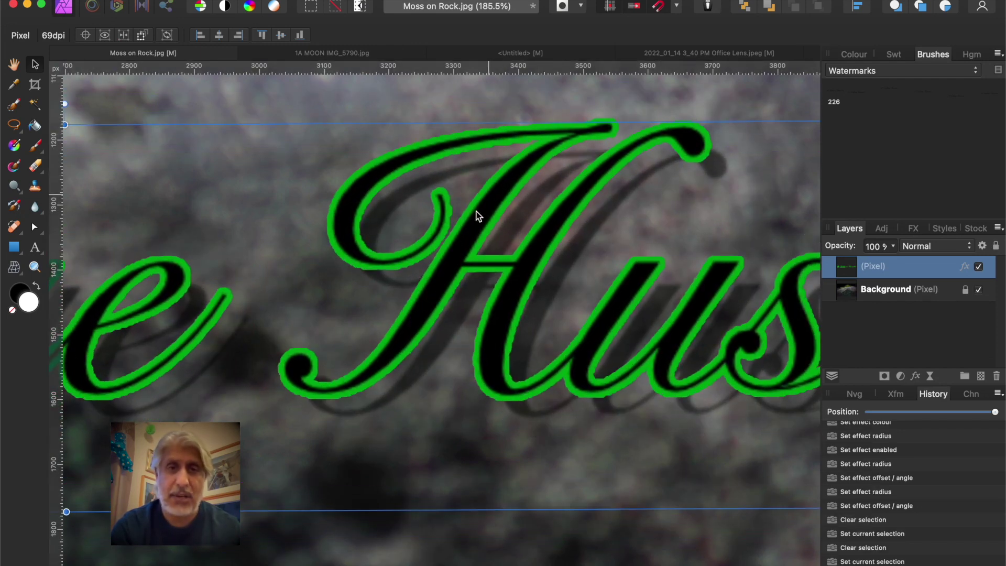
{"action": "scroll", "coordinate": [474, 240], "scroll_direction": "down", "scroll_amount": 6}
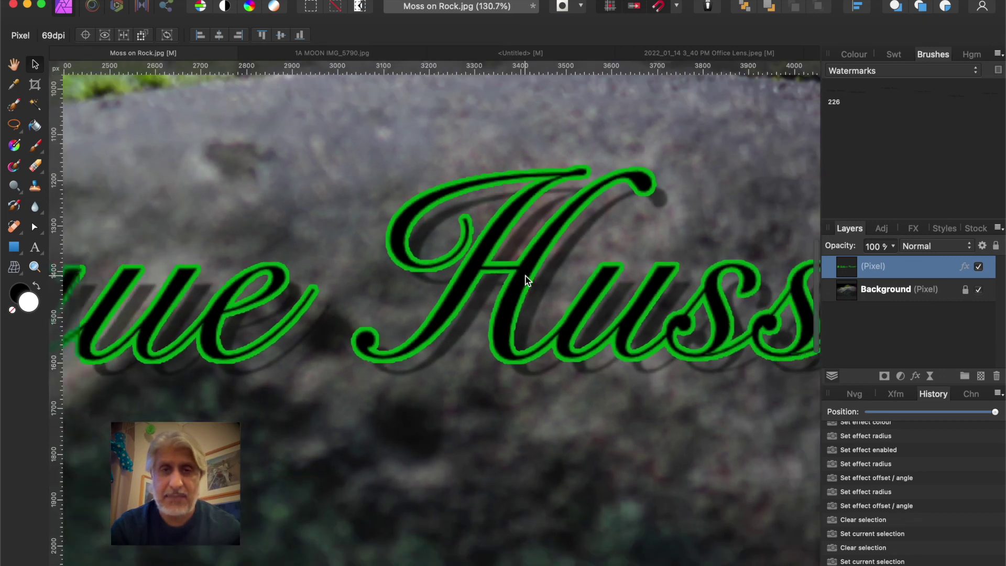
{"action": "scroll", "coordinate": [524, 275], "scroll_direction": "down", "scroll_amount": 4}
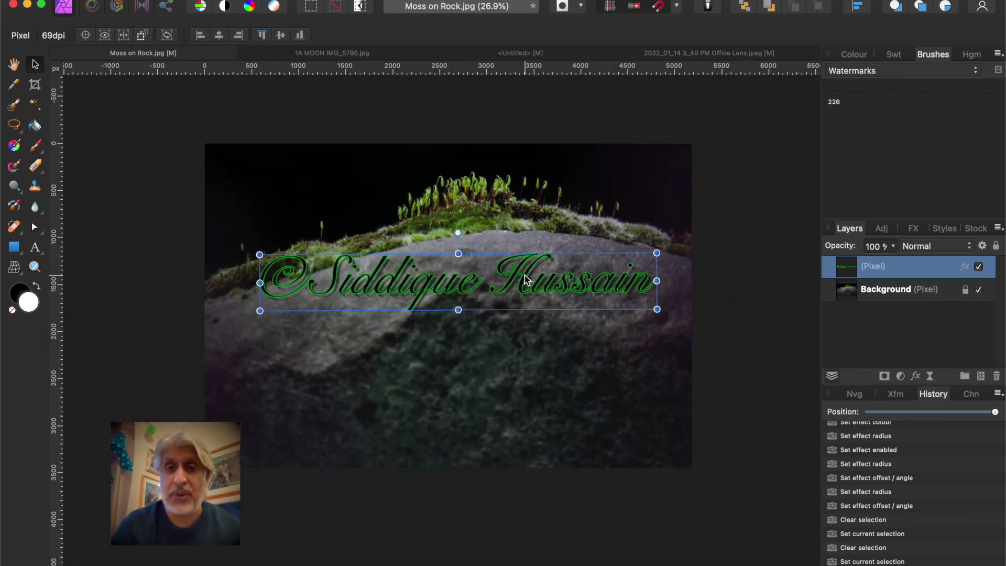